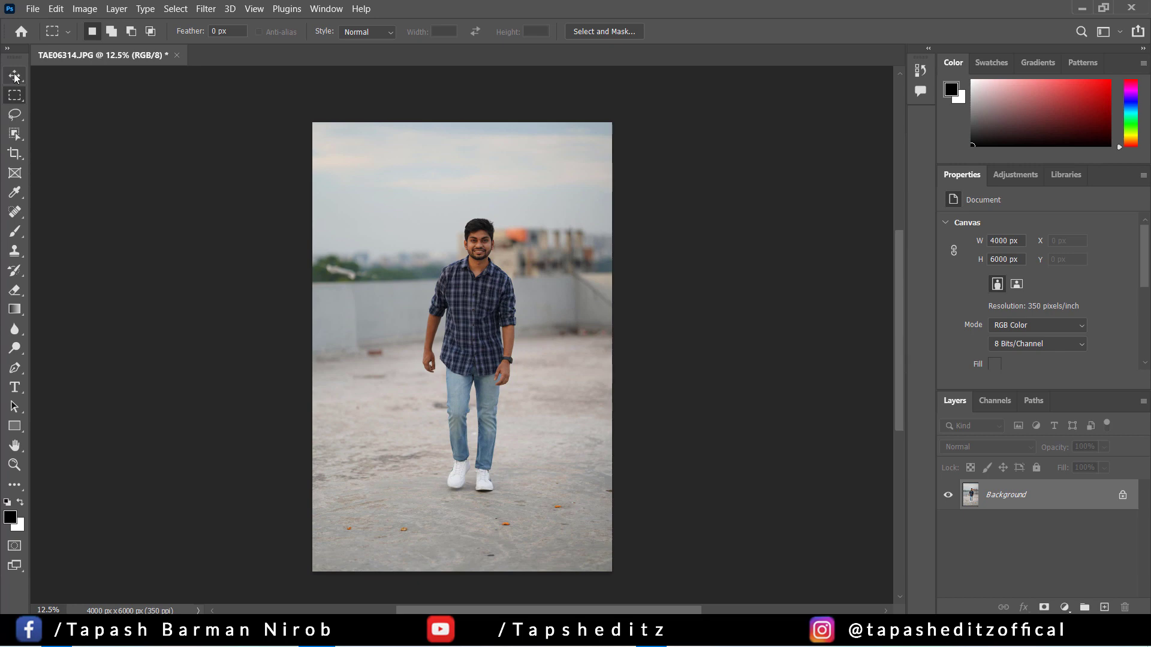
Crop the photo to 2000 × 3000 px using W x H x Resolution mode
{"action": "left_click", "coordinate": [14, 152]}
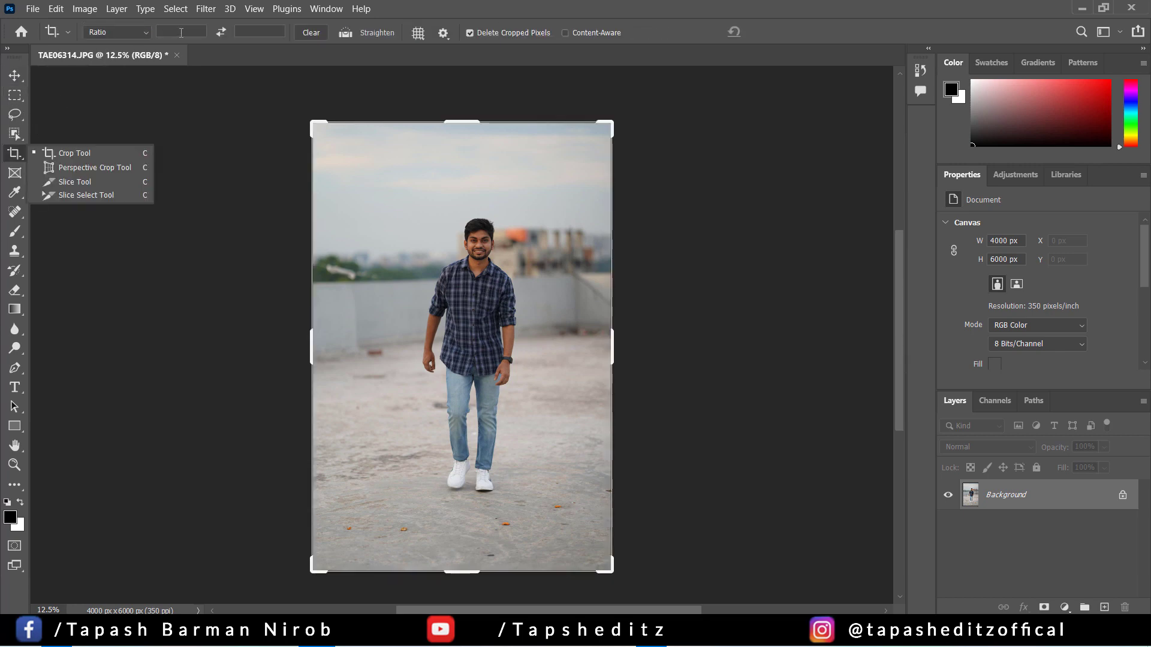
{"action": "left_click", "coordinate": [183, 33]}
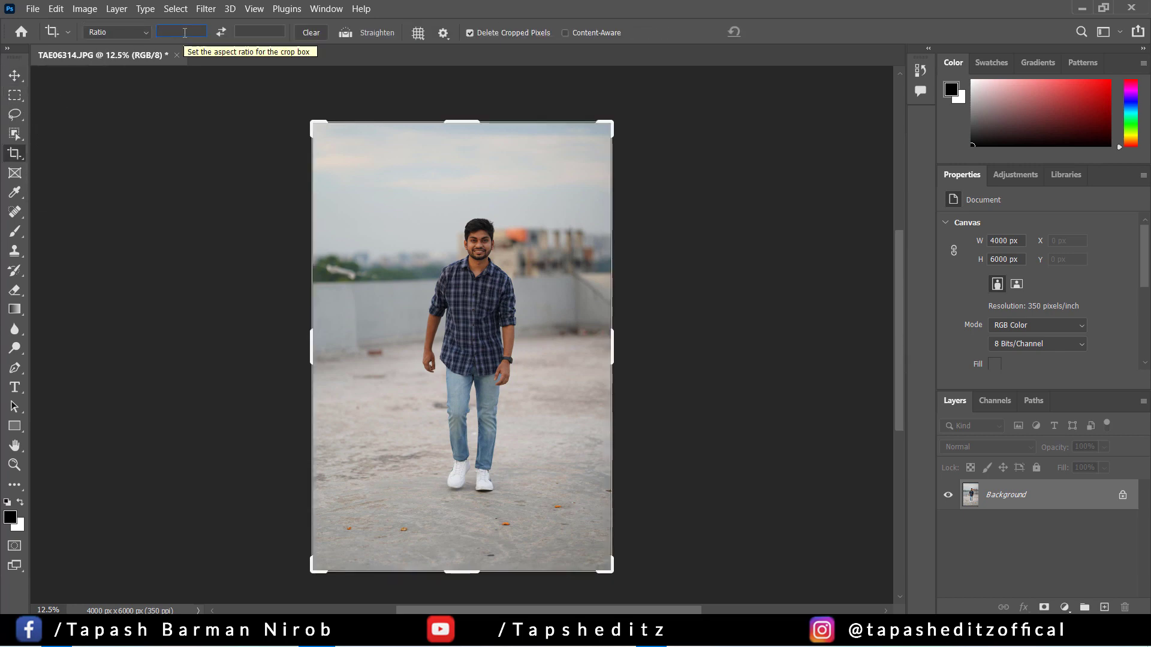
{"action": "type", "text": "2000"}
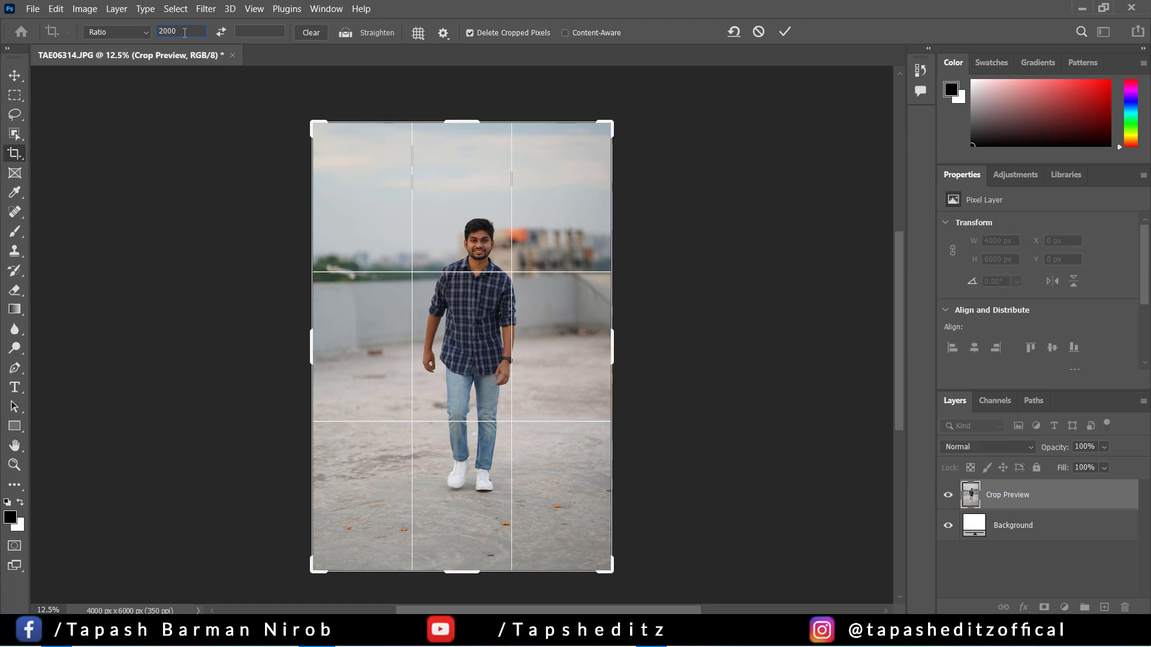
{"action": "left_click", "coordinate": [785, 32]}
{"action": "left_click", "coordinate": [104, 38]}
{"action": "left_click", "coordinate": [120, 60]}
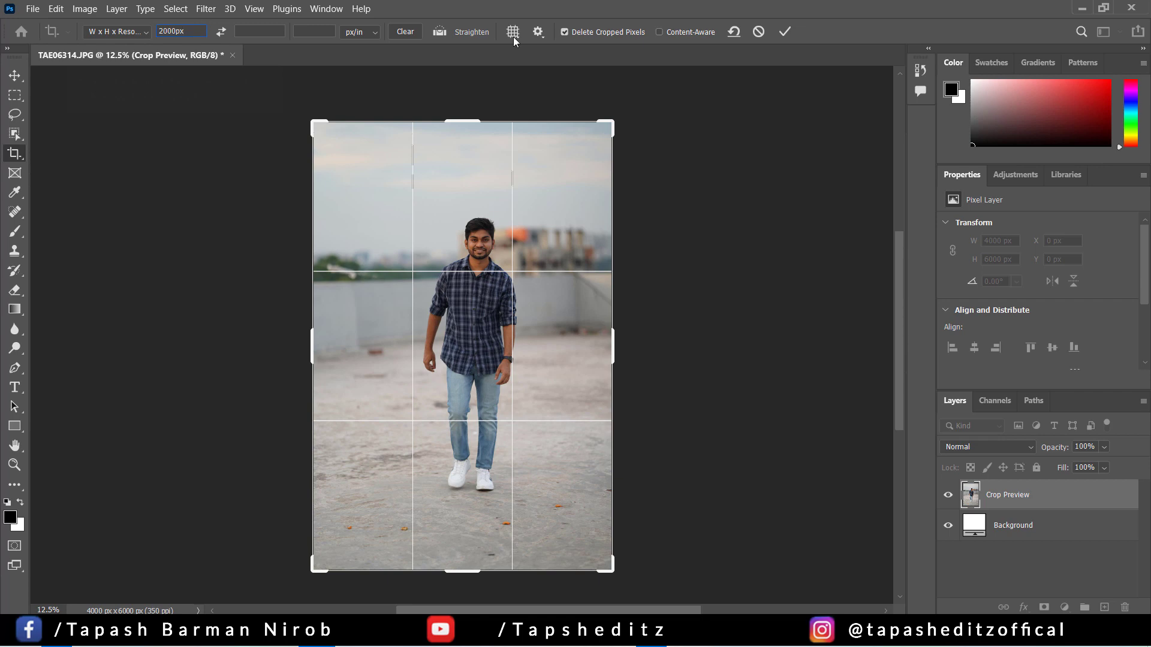
{"action": "left_click", "coordinate": [785, 31]}
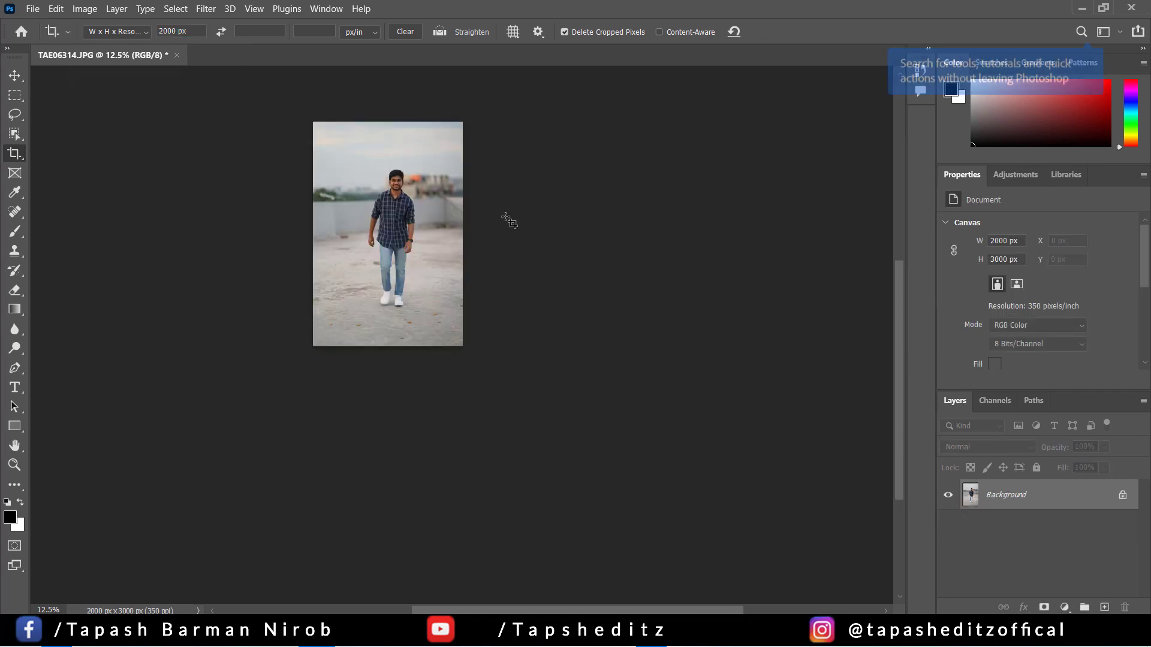
Zoom in and duplicate the Background layer as Background copy
{"action": "key", "text": "ctrl+plus"}
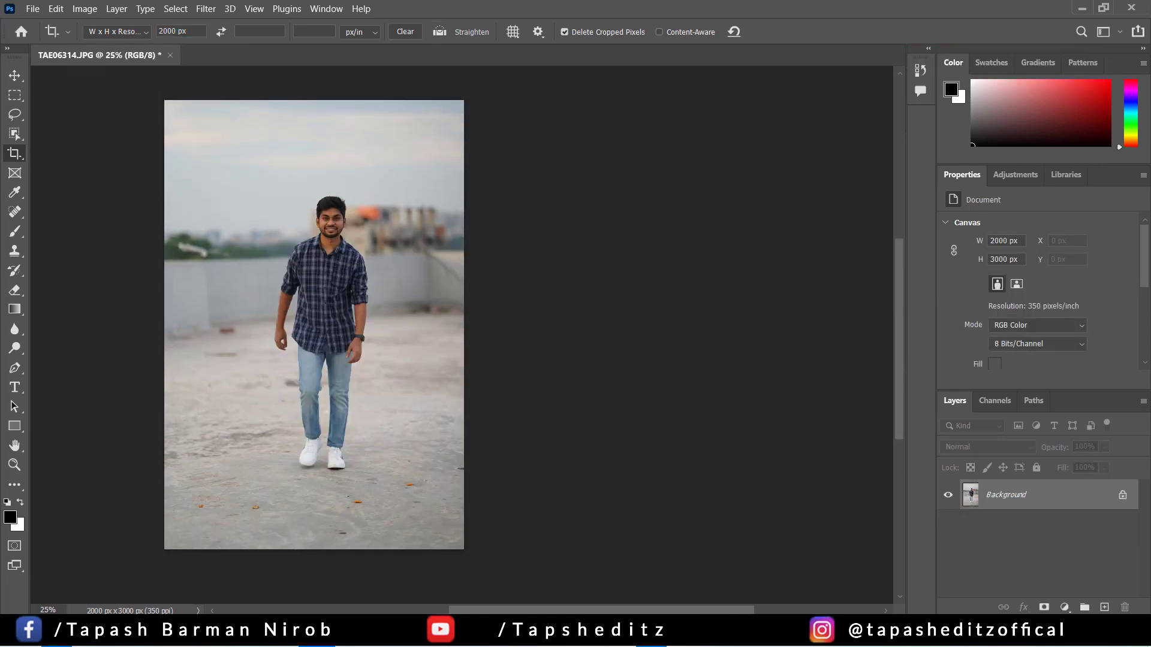
{"action": "left_click_drag", "start_coordinate": [564, 610], "coordinate": [519, 610]}
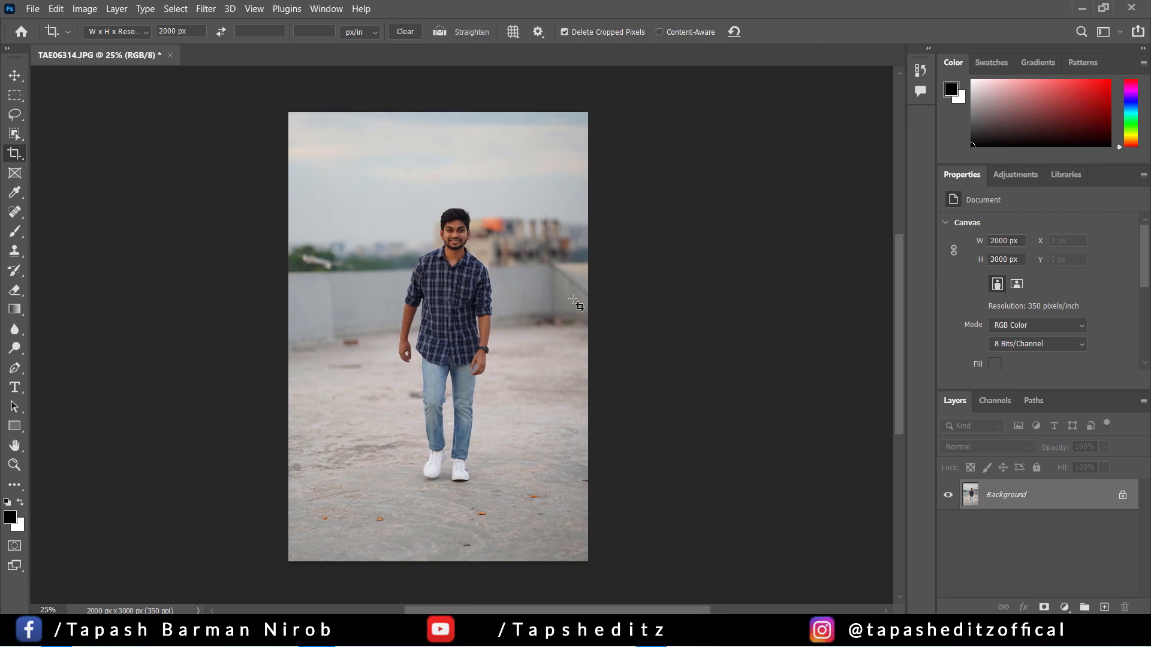
{"action": "left_click_drag", "start_coordinate": [1094, 501], "coordinate": [1104, 607]}
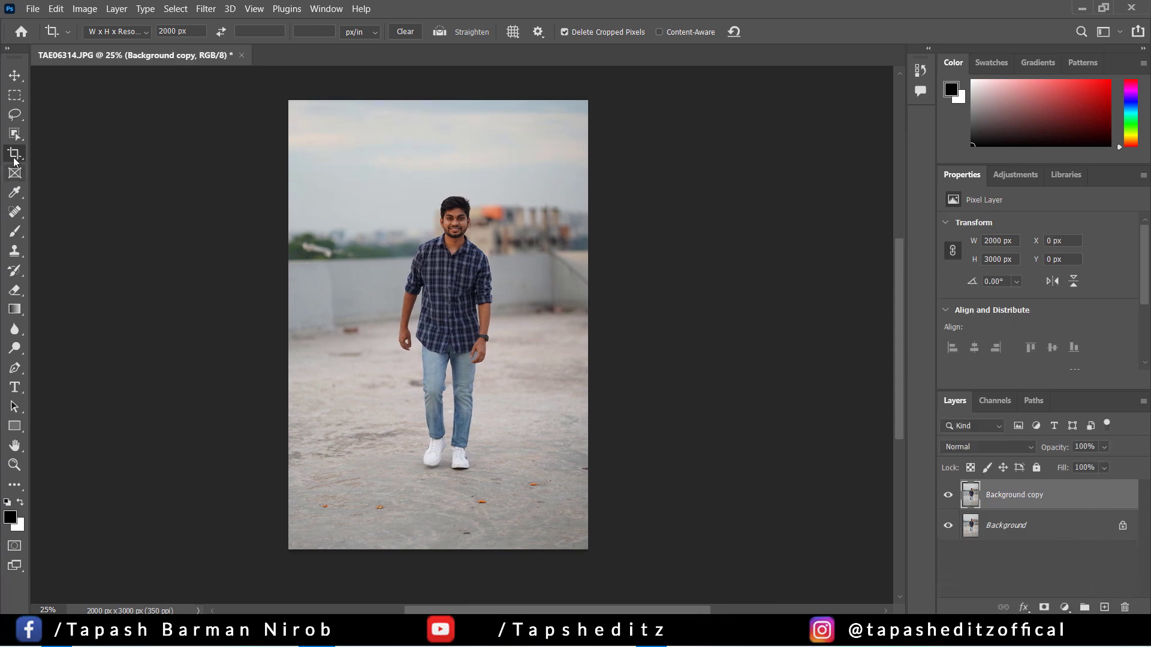
Select the man with Select > Subject and turn the selection into a layer mask
{"action": "left_click", "coordinate": [171, 8]}
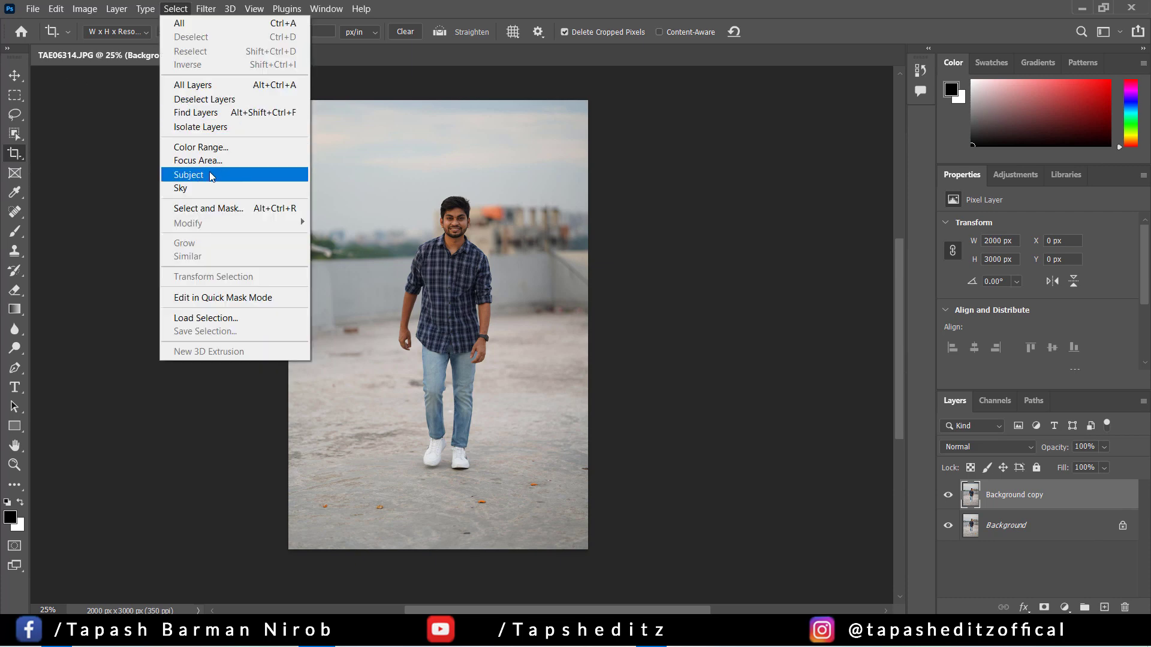
{"action": "left_click", "coordinate": [189, 175]}
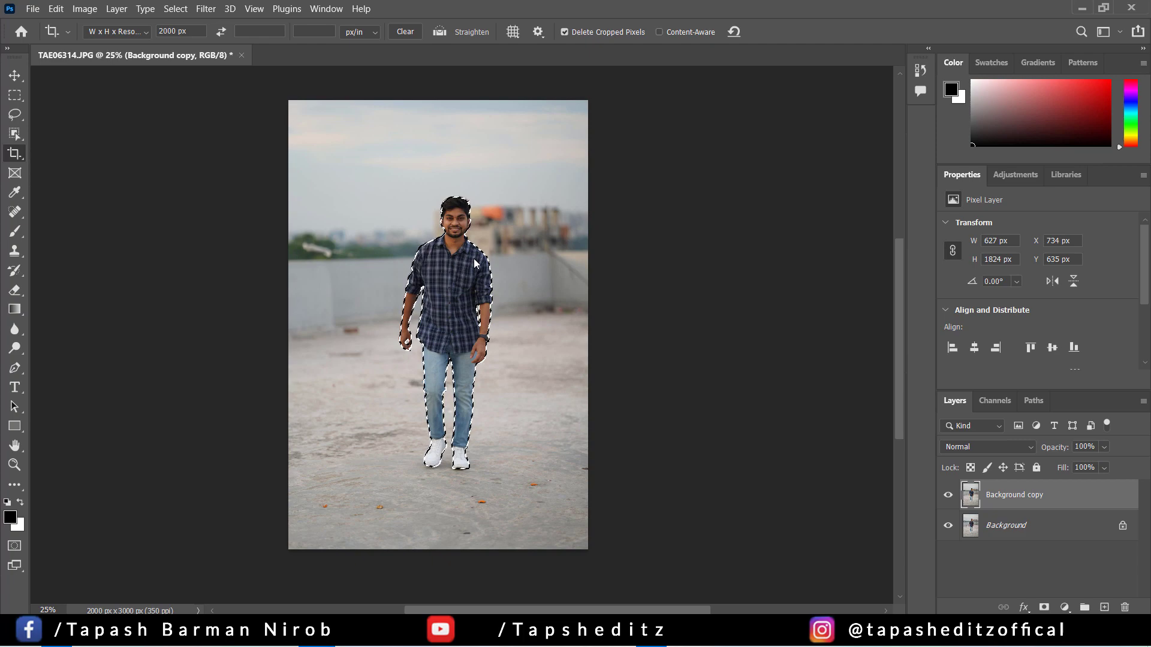
{"action": "key", "text": "ctrl+plus"}
{"action": "key", "text": "ctrl+plus"}
{"action": "key", "text": "ctrl+plus"}
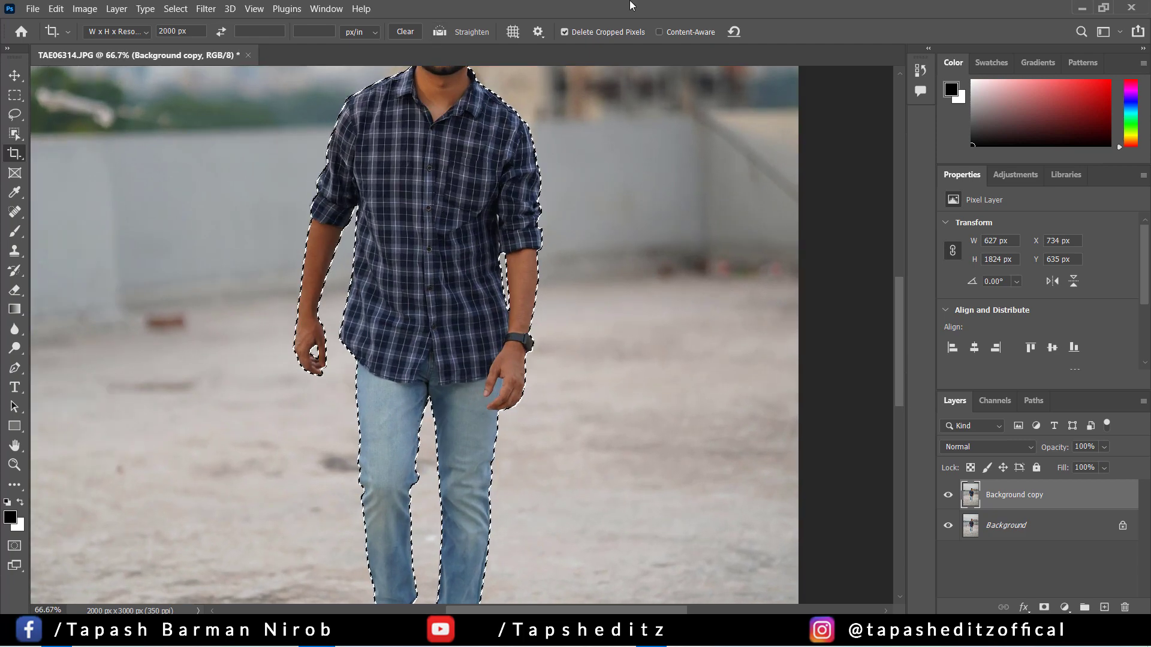
{"action": "scroll", "coordinate": [701, 351], "scroll_direction": "up", "scroll_amount": 5}
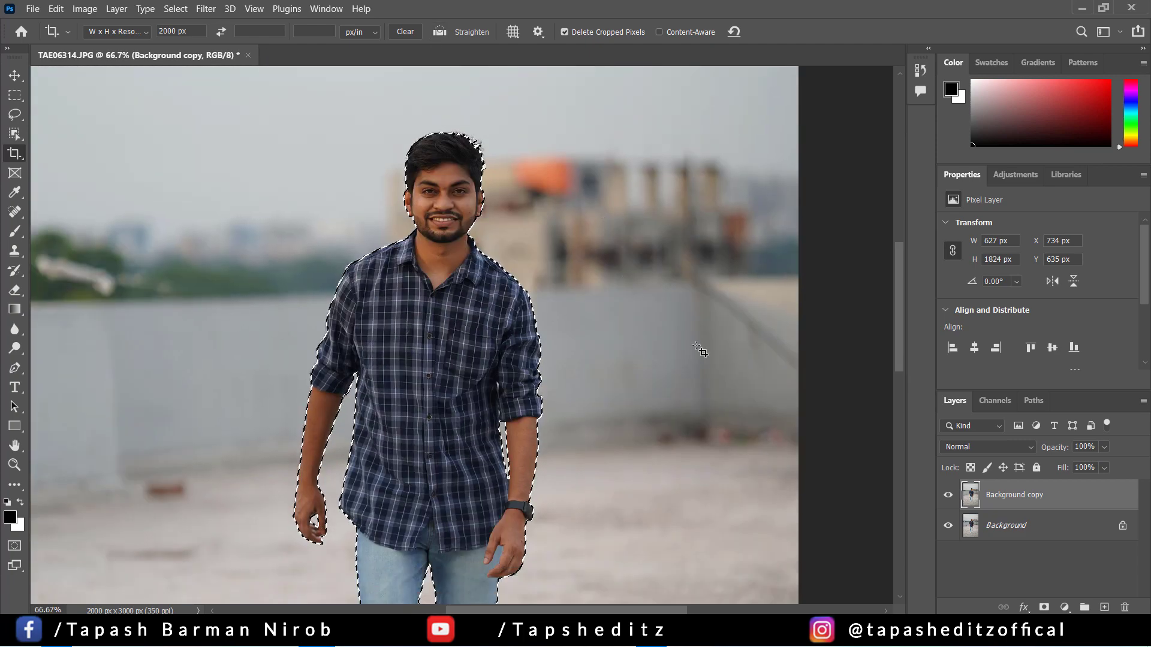
{"action": "scroll", "coordinate": [701, 351], "scroll_direction": "down", "scroll_amount": 1}
{"action": "left_click", "coordinate": [1043, 607]}
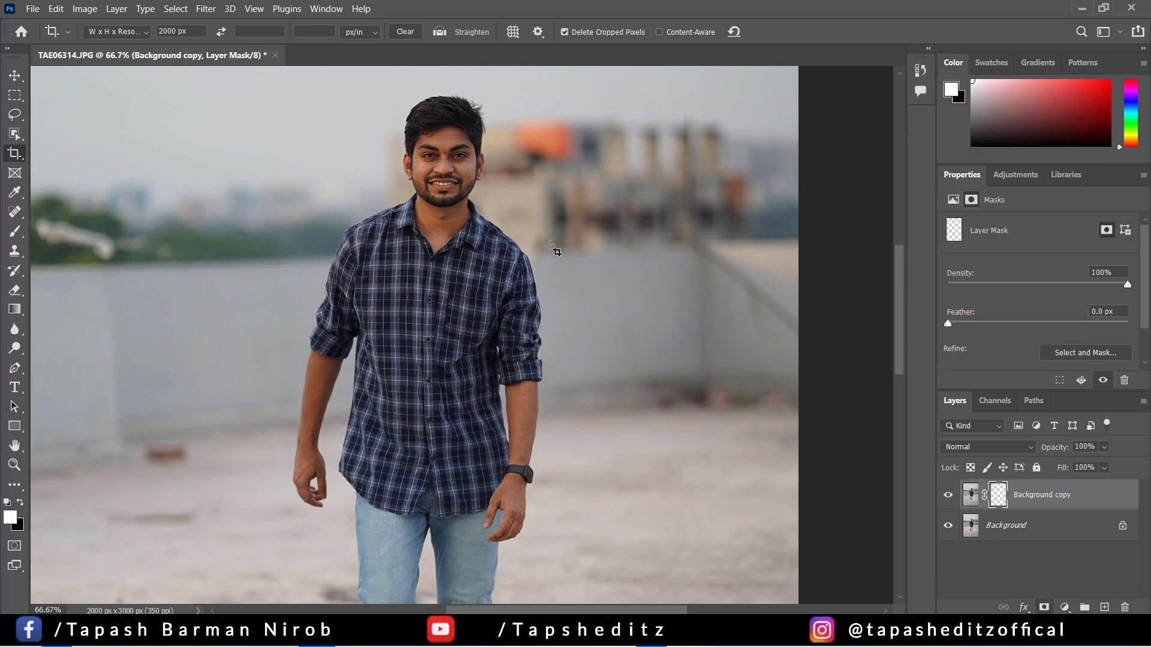
Add a red (ff0000) Solid Color fill layer and place it below the man
{"action": "key", "text": "ctrl+minus"}
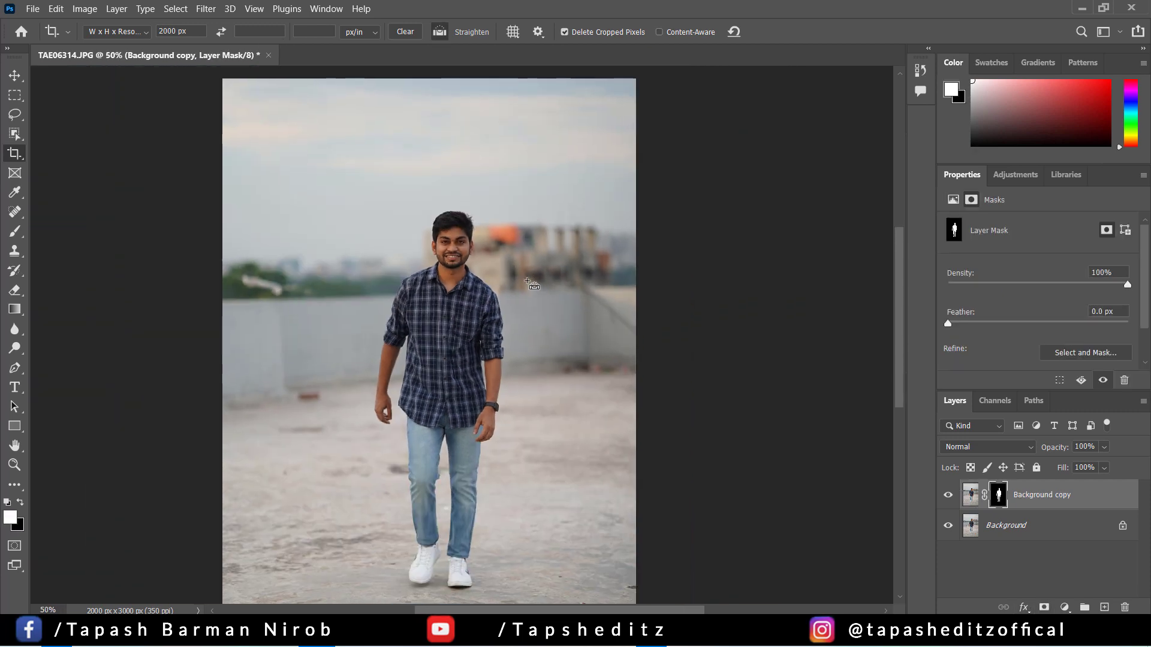
{"action": "key", "text": "ctrl+minus"}
{"action": "key", "text": "ctrl+minus"}
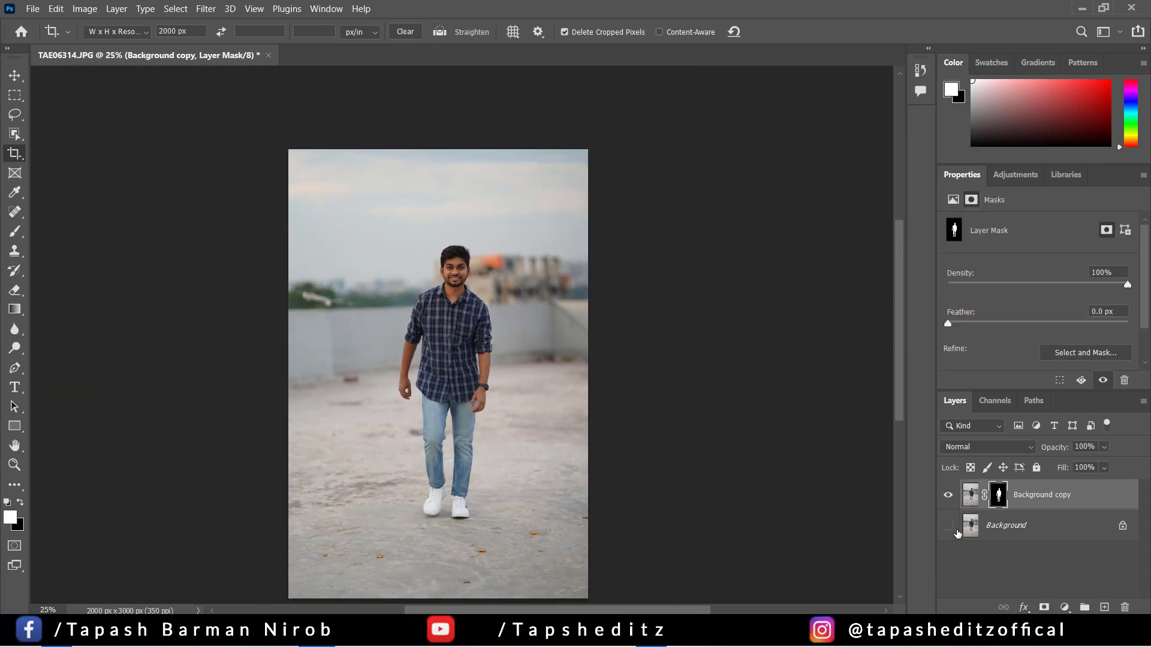
{"action": "scroll", "coordinate": [497, 408], "scroll_direction": "down", "scroll_amount": 1}
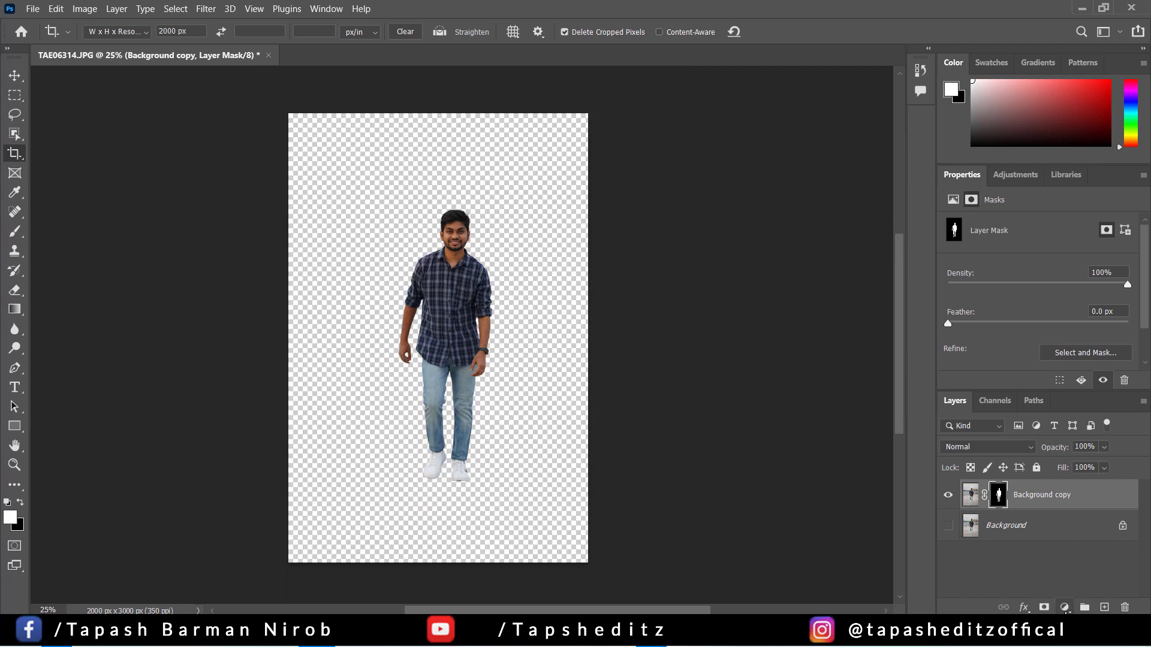
{"action": "left_click", "coordinate": [1065, 607]}
{"action": "left_click", "coordinate": [1046, 353]}
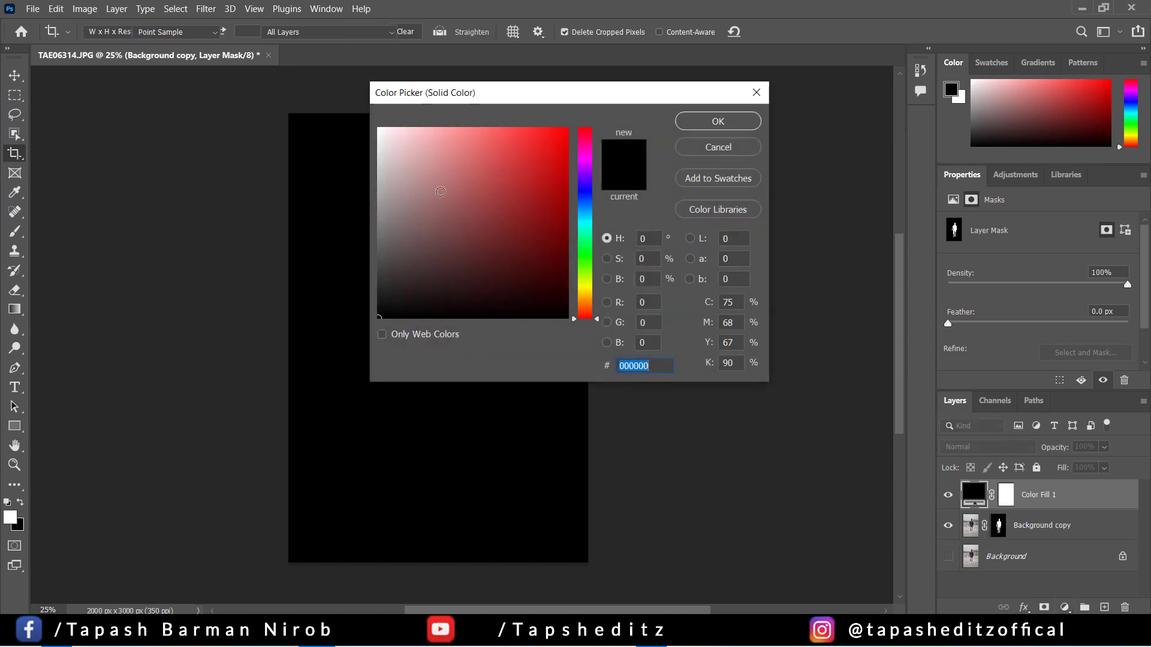
{"action": "type", "text": "ff0000"}
{"action": "left_click", "coordinate": [686, 124]}
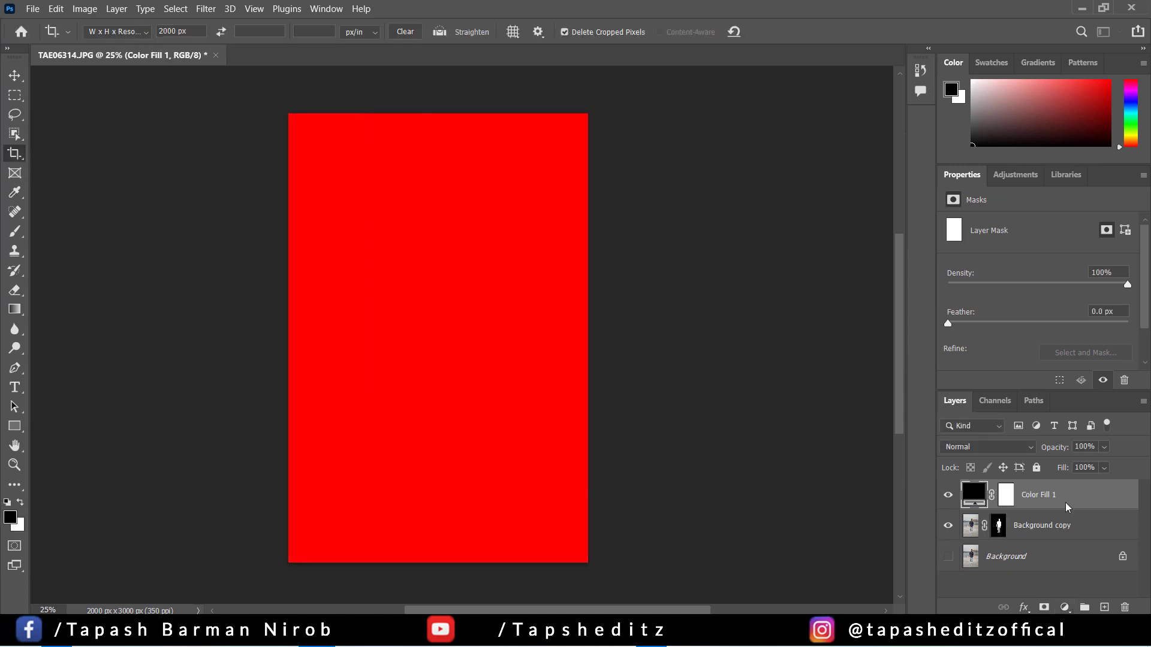
{"action": "key", "text": "c"}
{"action": "left_click_drag", "start_coordinate": [1059, 505], "coordinate": [1057, 538]}
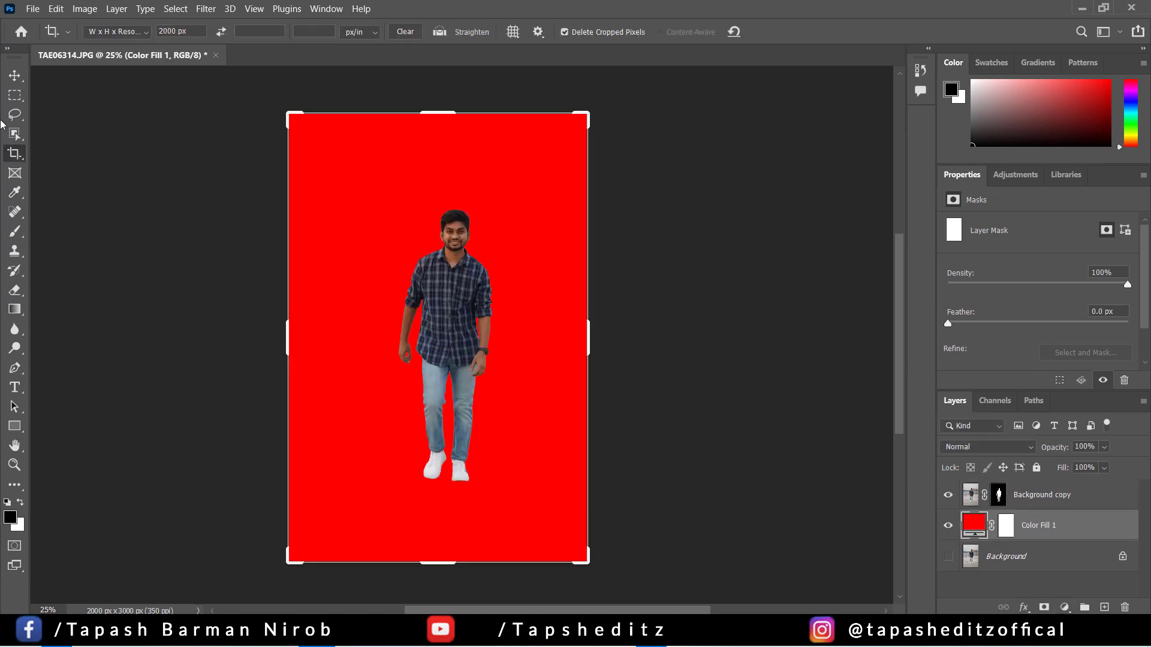
Inspect the man's cut-out edges up close, then fit the image on screen
{"action": "left_click", "coordinate": [14, 74]}
{"action": "key", "text": "ctrl+plus"}
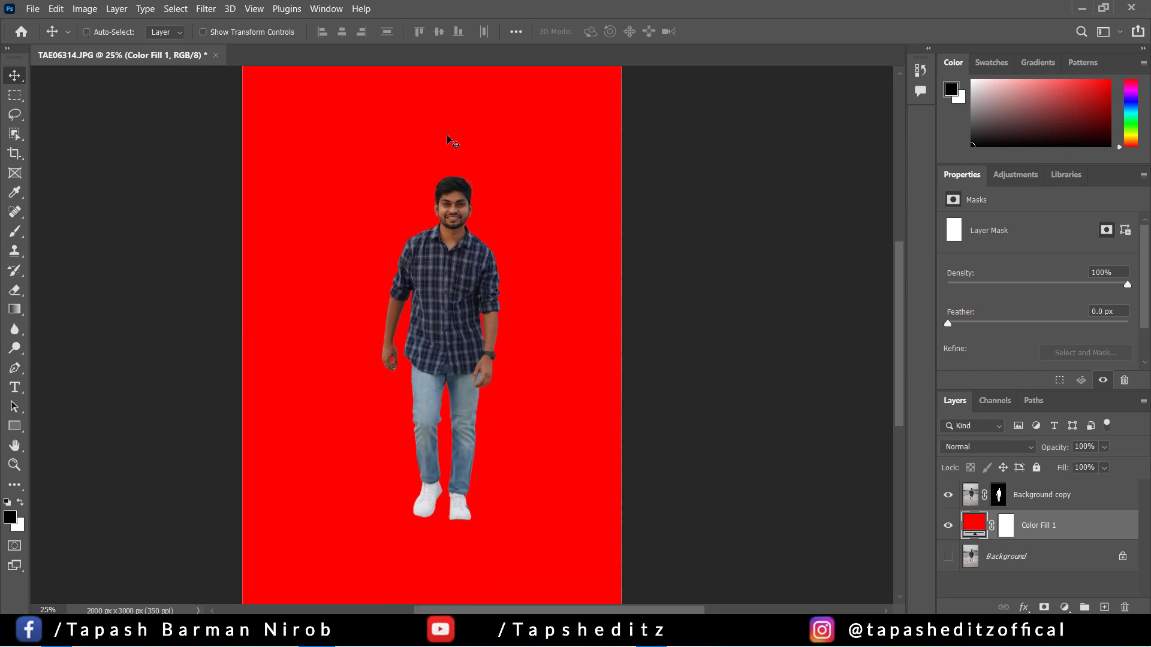
{"action": "key", "text": "ctrl+plus"}
{"action": "key", "text": "ctrl+plus"}
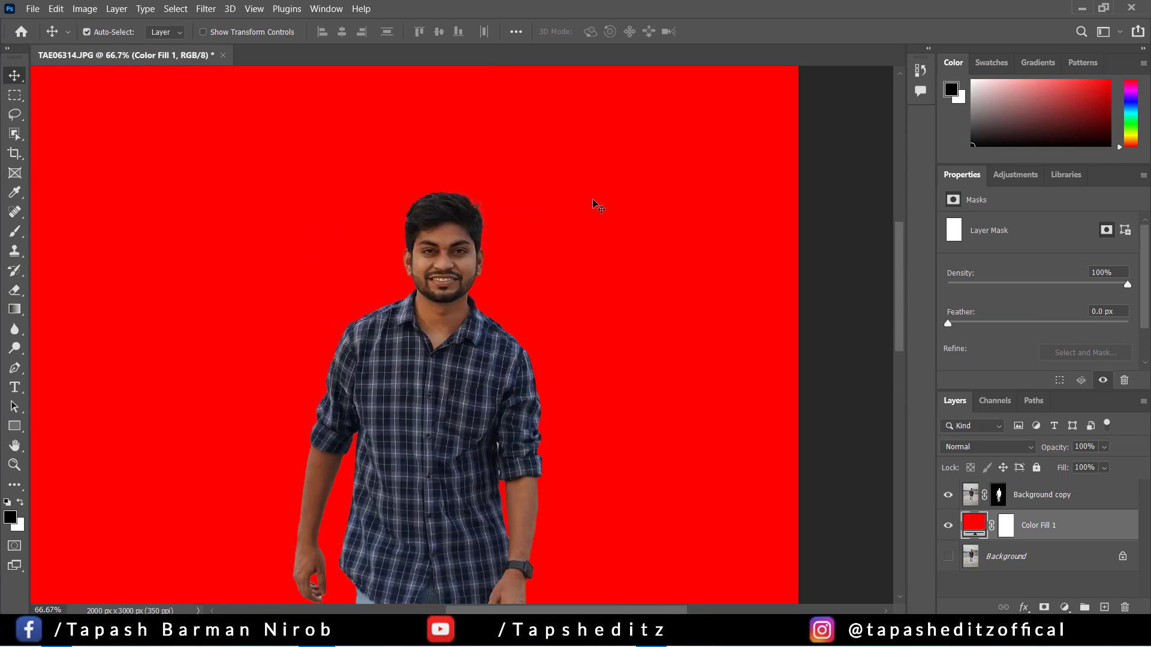
{"action": "key", "text": "ctrl+0"}
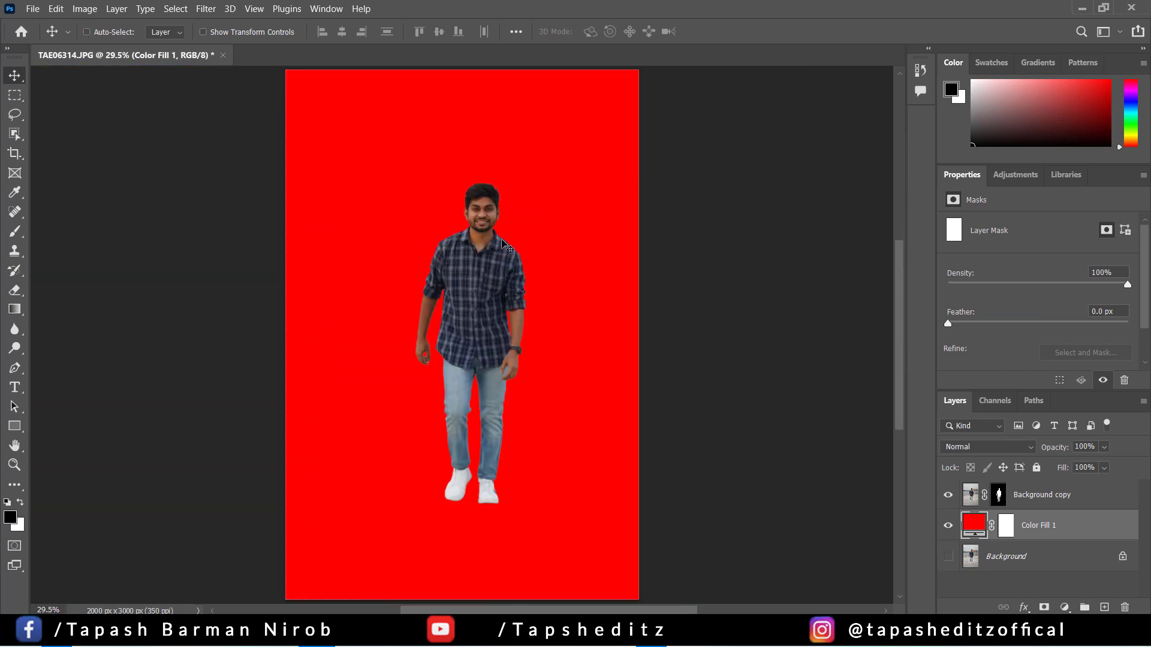
Hide the red fill and drag pexels-ishan-kulshrestha-11636043 from File Explorer into the document
{"action": "left_click", "coordinate": [949, 526]}
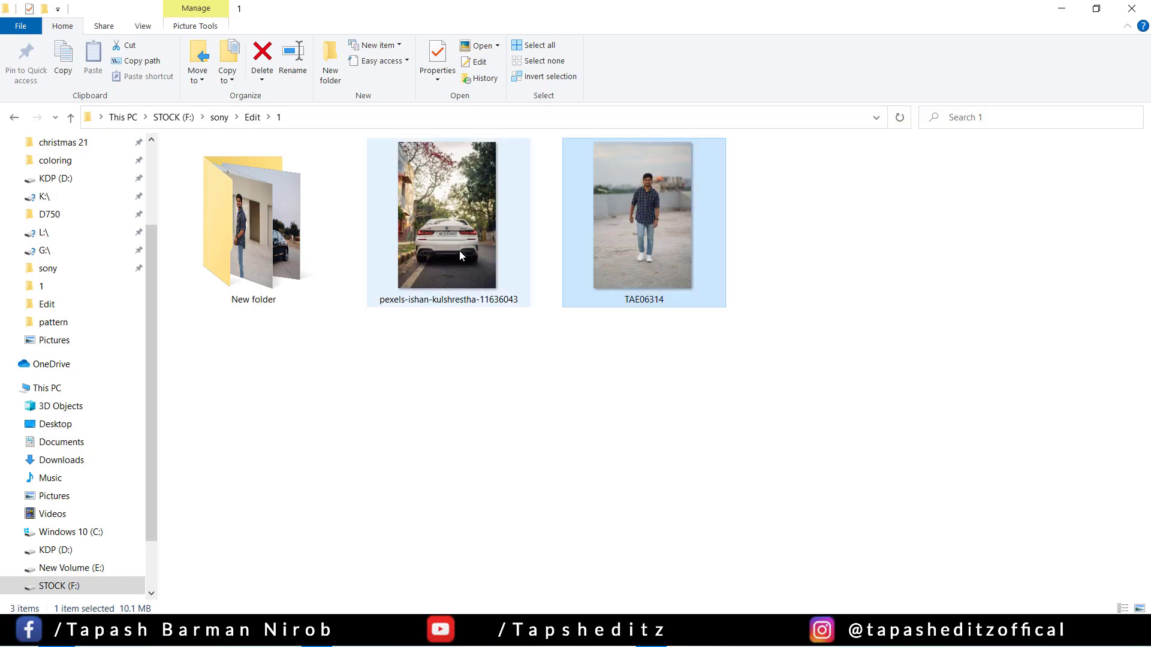
{"action": "left_click", "coordinate": [434, 198]}
{"action": "left_click_drag", "start_coordinate": [437, 199], "coordinate": [627, 254]}
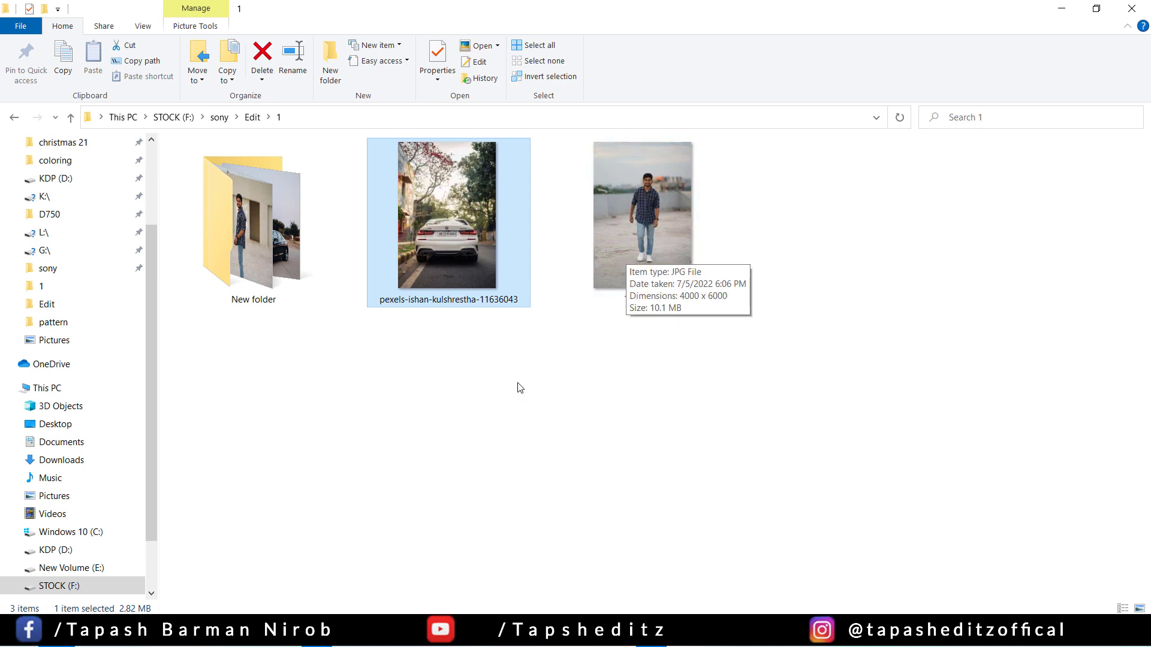
{"action": "mouse_move", "coordinate": [465, 229]}
{"action": "left_mouse_down"}
{"action": "mouse_move", "coordinate": [394, 440]}
{"action": "mouse_move", "coordinate": [484, 296]}
{"action": "left_mouse_up"}
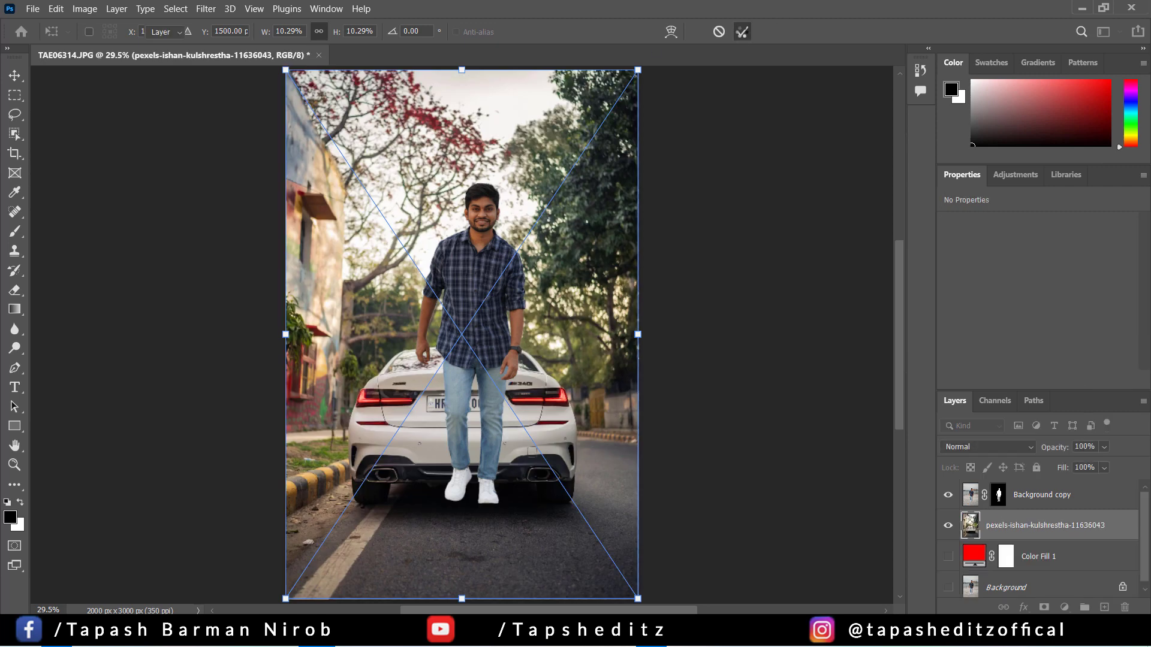
Commit the placed street photo and apply the man's layer mask permanently
{"action": "left_click", "coordinate": [742, 32]}
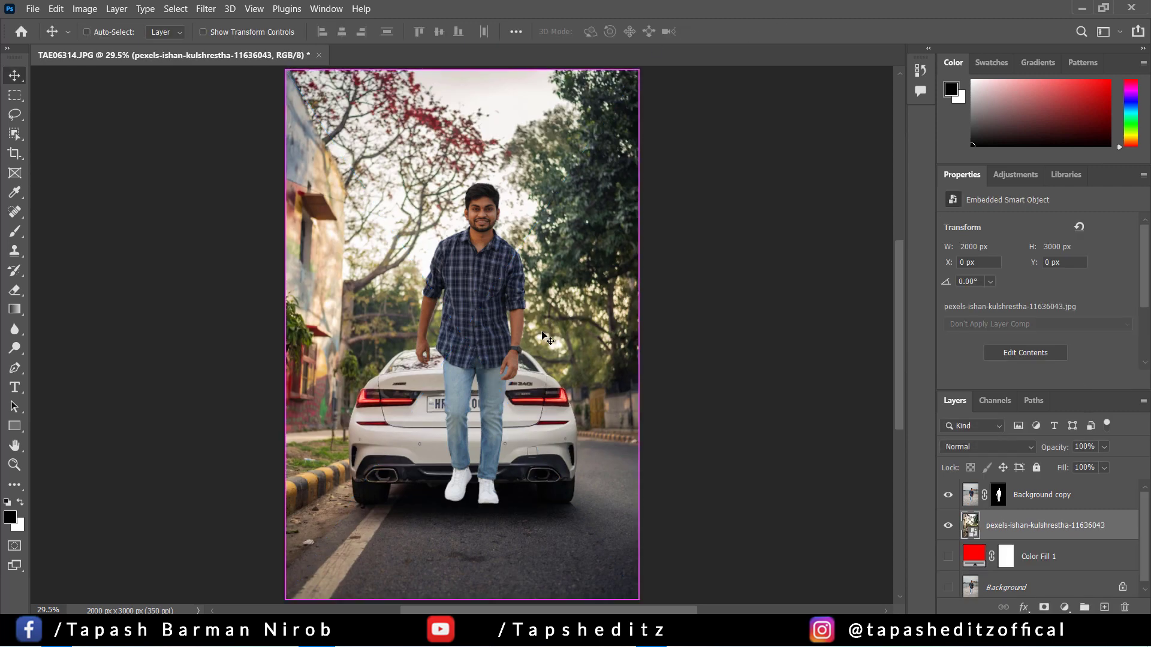
{"action": "key", "text": "ctrl+minus"}
{"action": "key", "text": "ctrl+minus"}
{"action": "key", "text": "ctrl"}
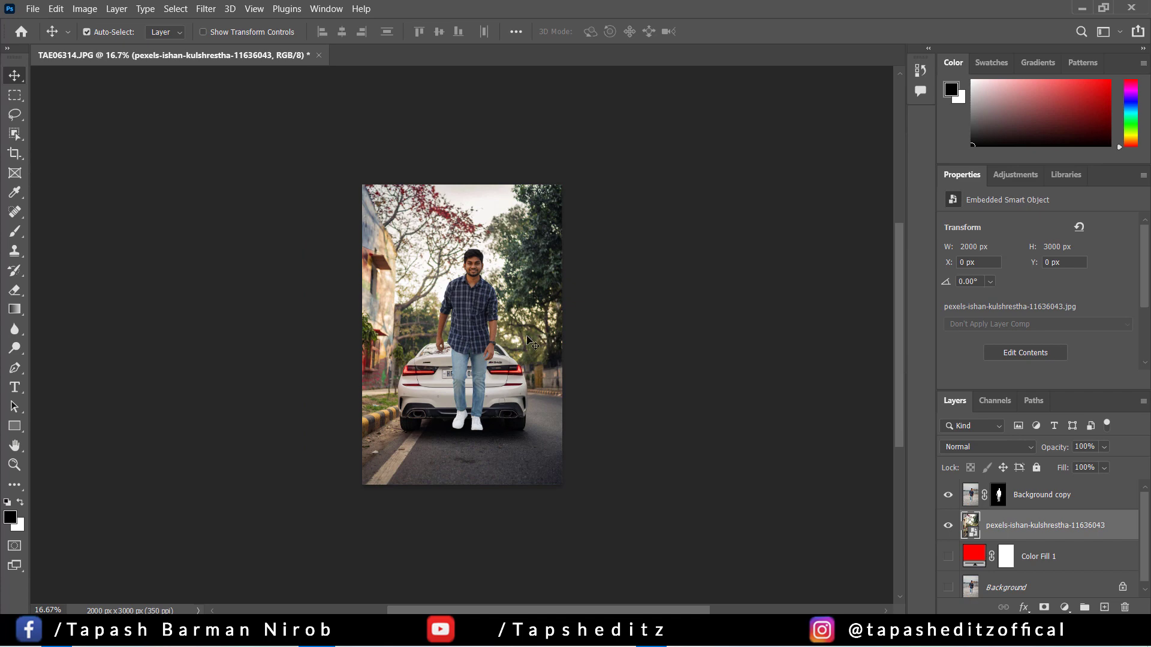
{"action": "left_click", "coordinate": [998, 495]}
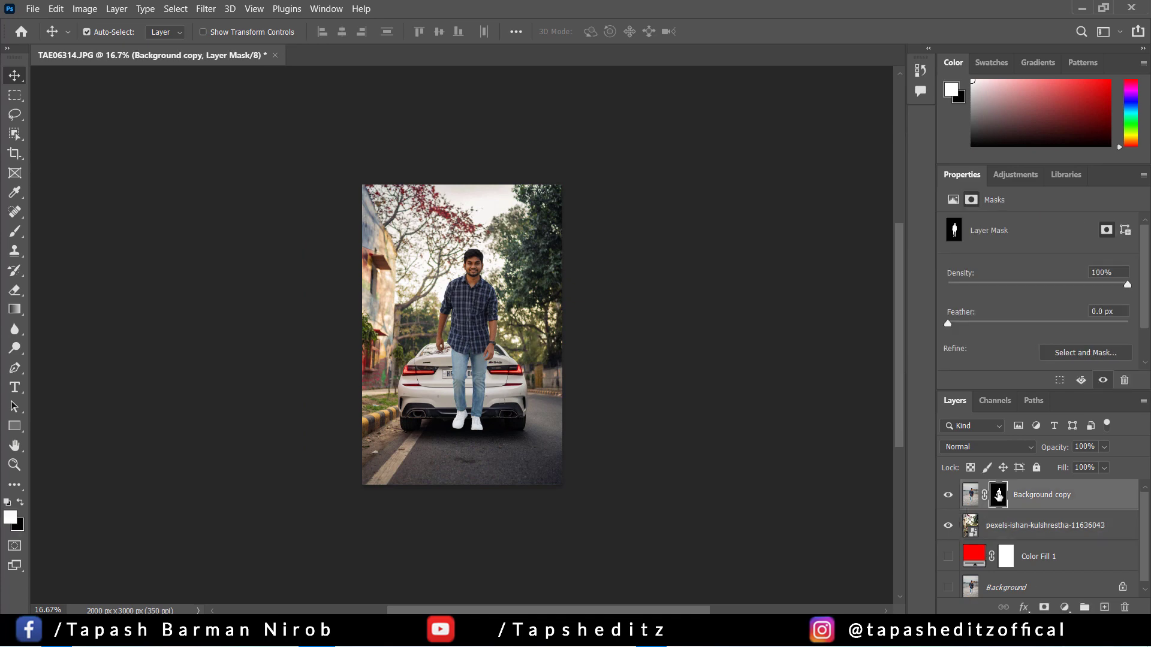
{"action": "right_click", "coordinate": [998, 496]}
{"action": "left_click", "coordinate": [1038, 396]}
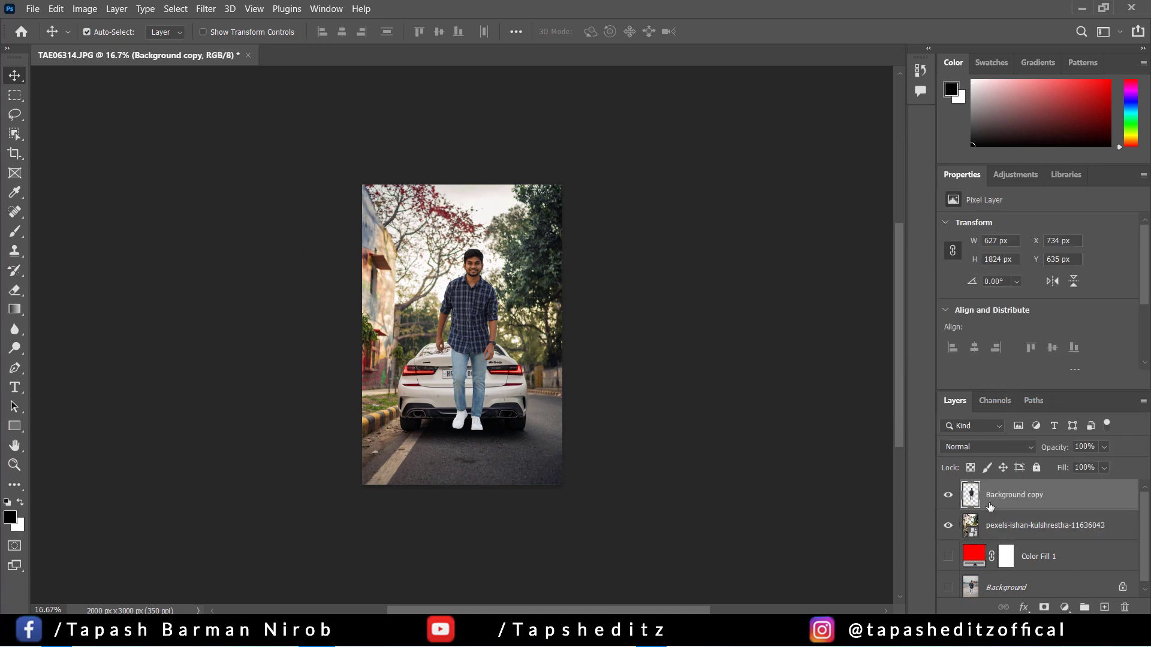
{"action": "left_click", "coordinate": [1012, 526]}
{"action": "left_click", "coordinate": [1014, 501]}
Unlock the Background layer and rename it Shadow
{"action": "left_click", "coordinate": [1010, 589]}
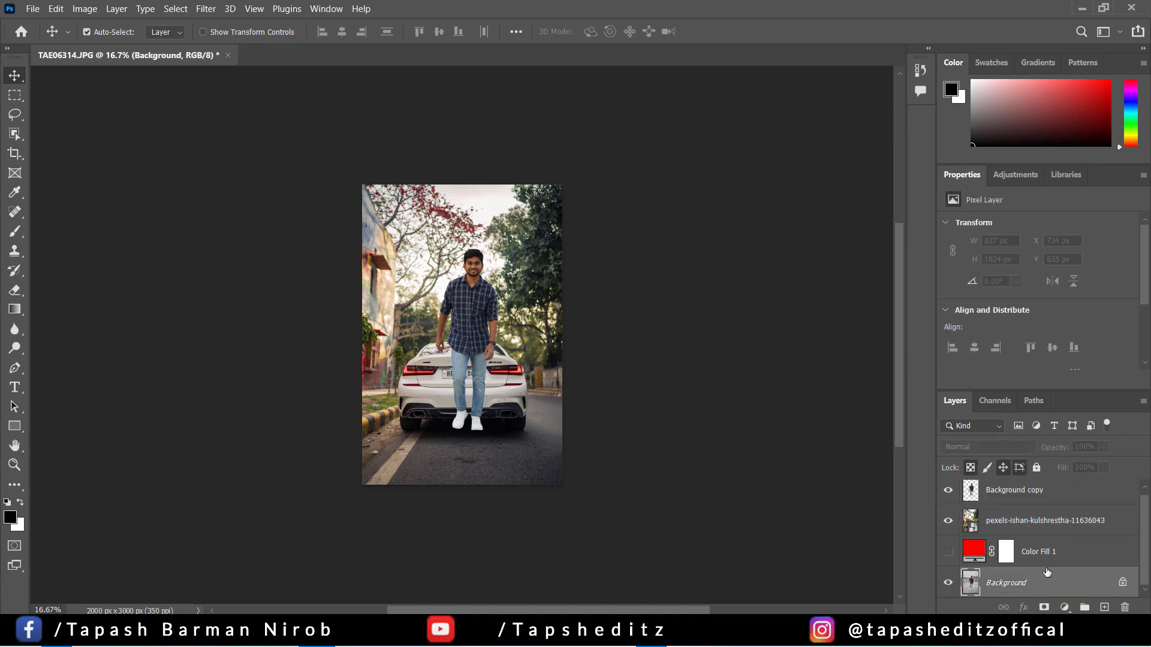
{"action": "left_click", "coordinate": [1121, 583]}
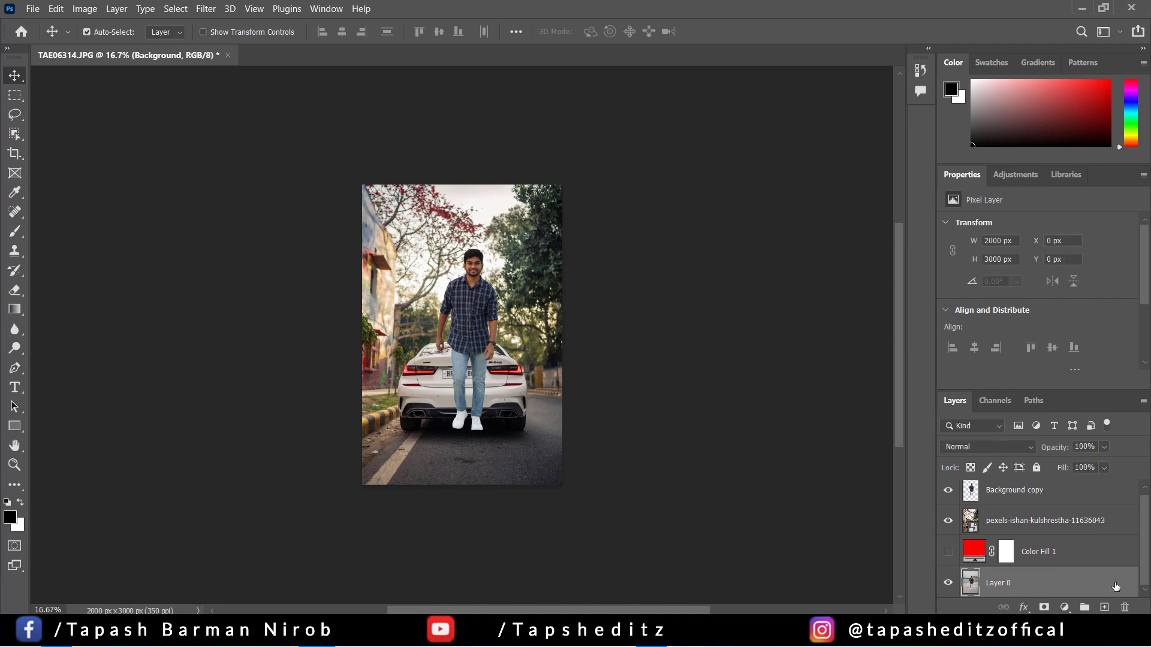
{"action": "double_click", "coordinate": [999, 584]}
{"action": "type", "text": "Shadow"}
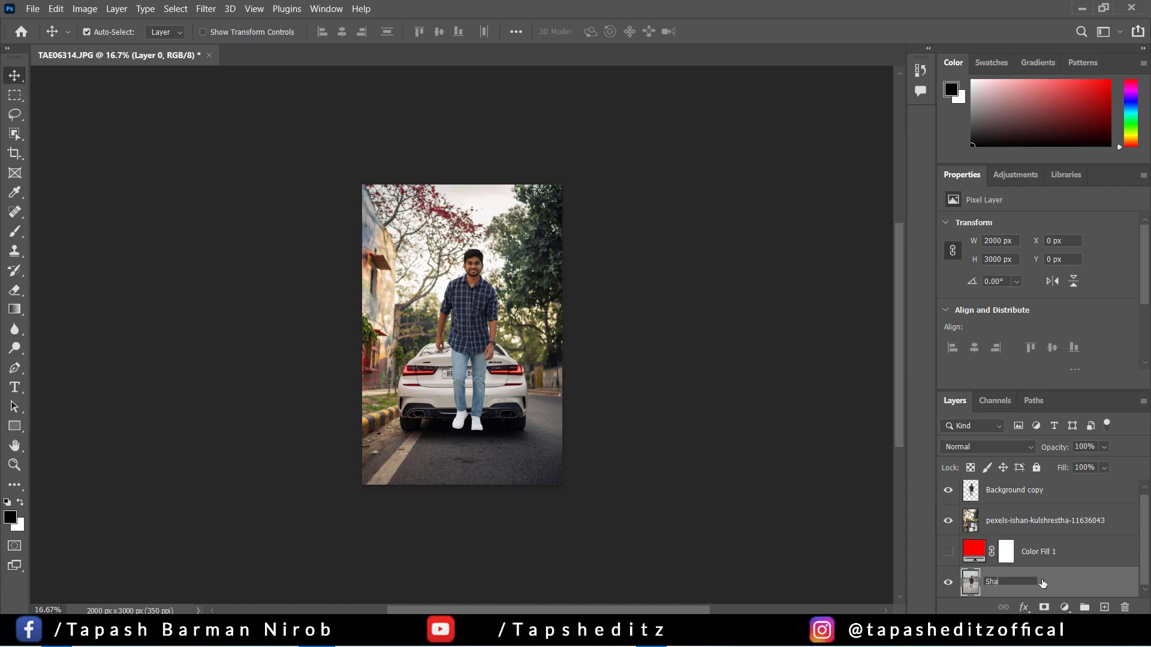
{"action": "key", "text": "Return"}
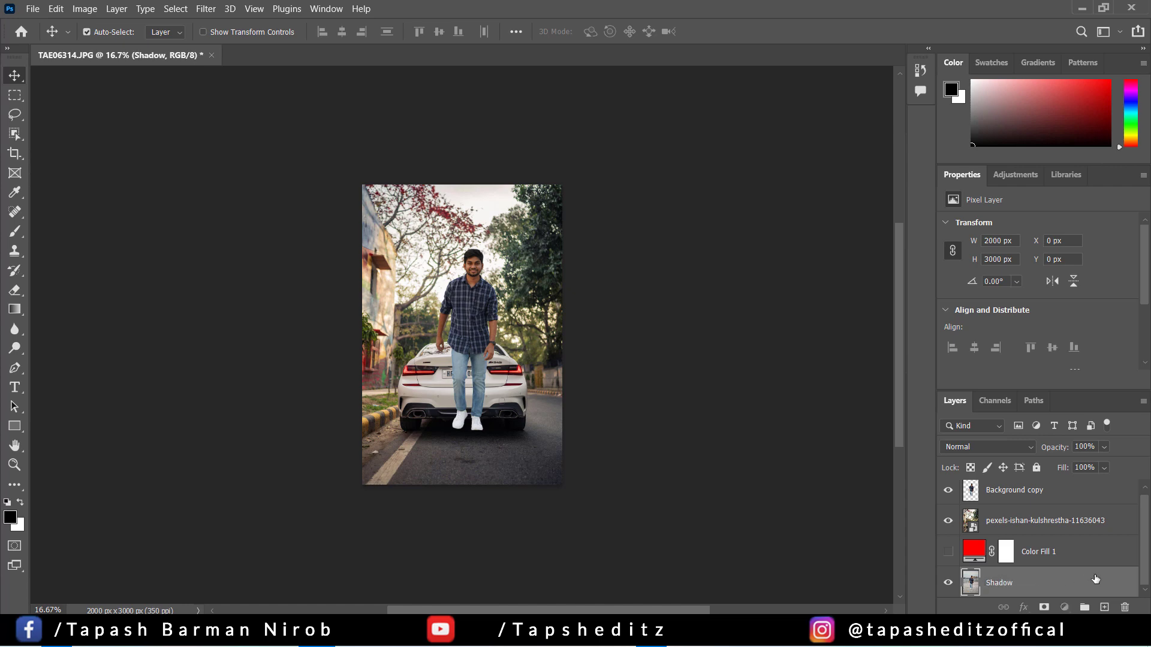
Close the Properties, Color and Swatches panels and make the Layers panel taller
{"action": "right_click", "coordinate": [954, 179]}
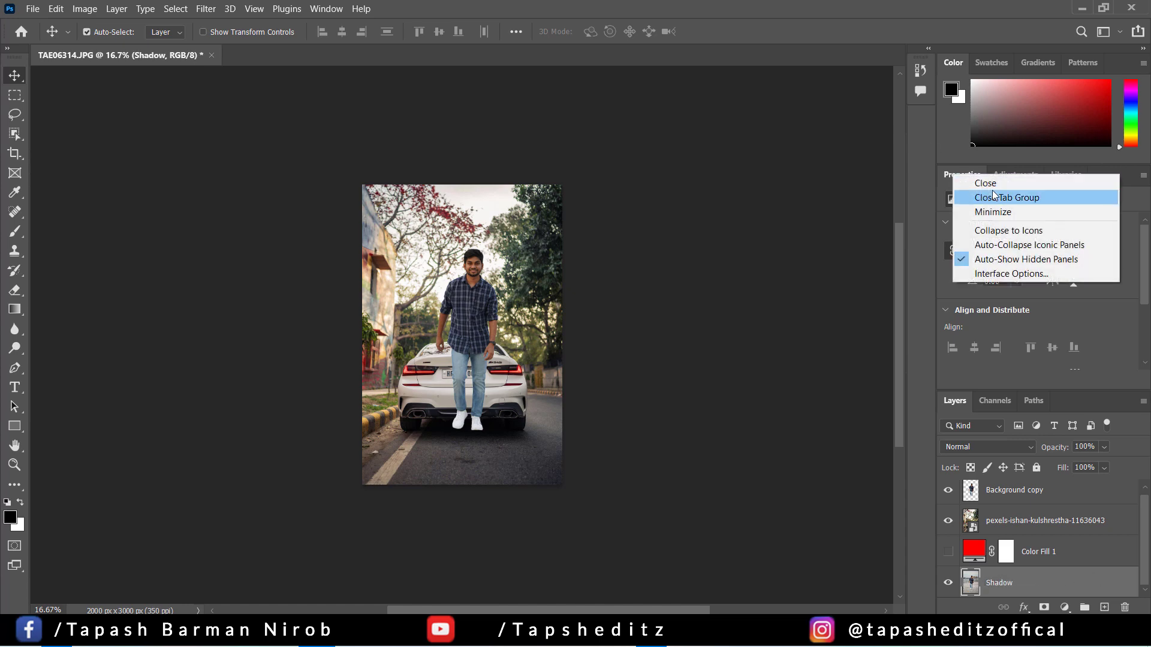
{"action": "left_click", "coordinate": [997, 198]}
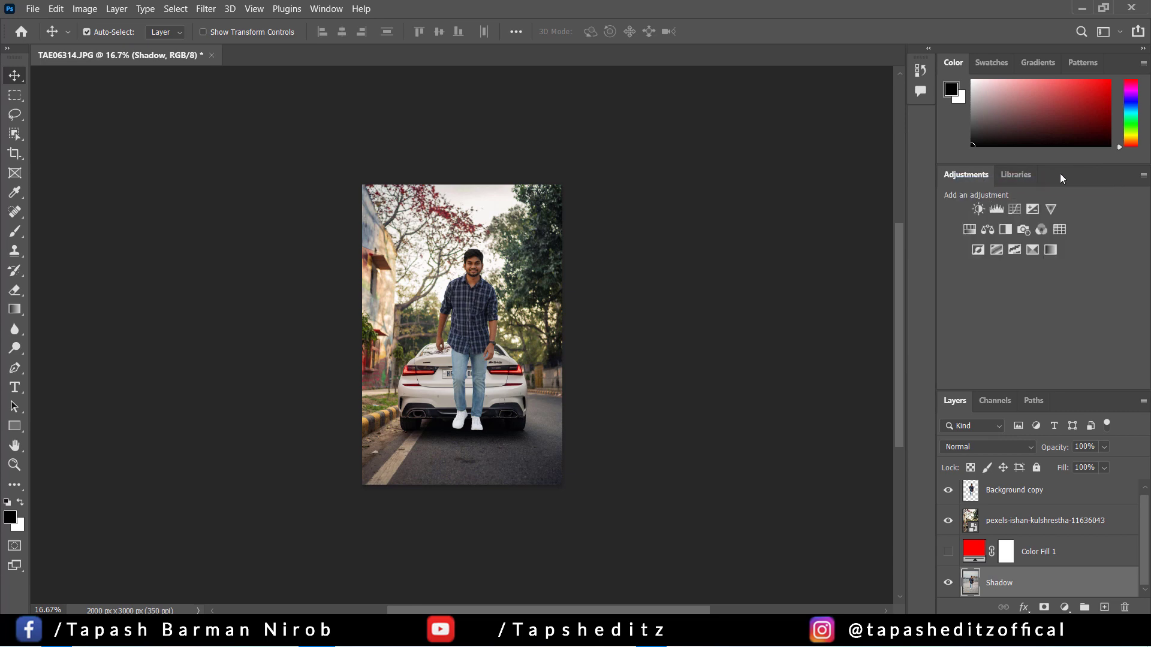
{"action": "left_click_drag", "start_coordinate": [1076, 370], "coordinate": [1076, 232]}
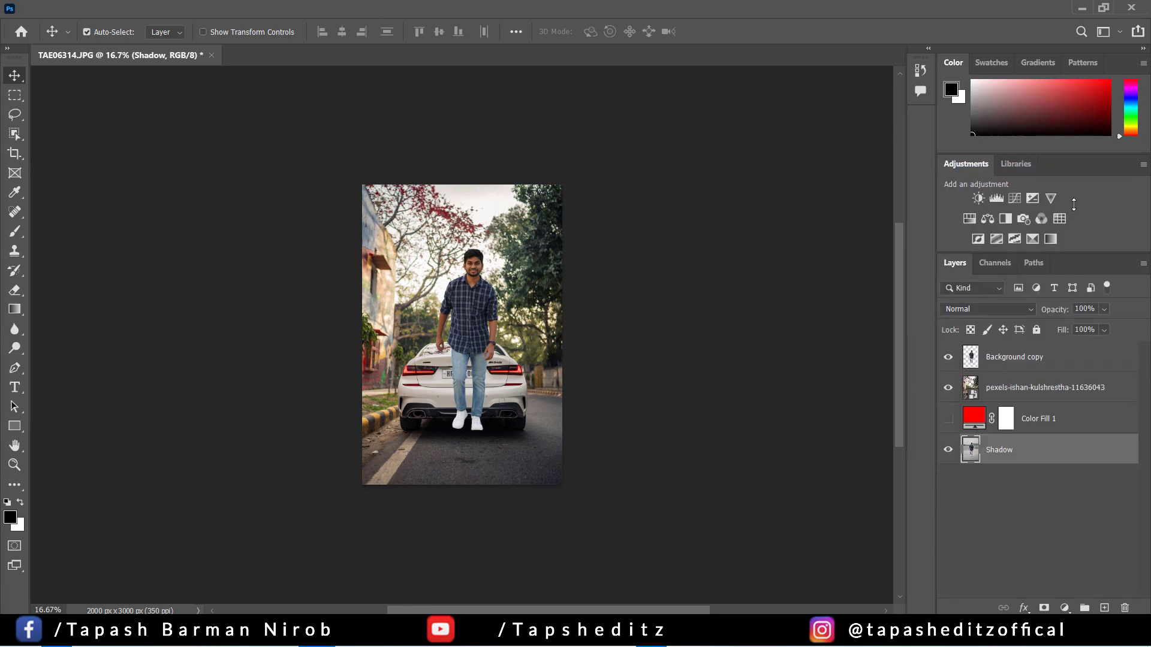
{"action": "right_click", "coordinate": [1119, 71]}
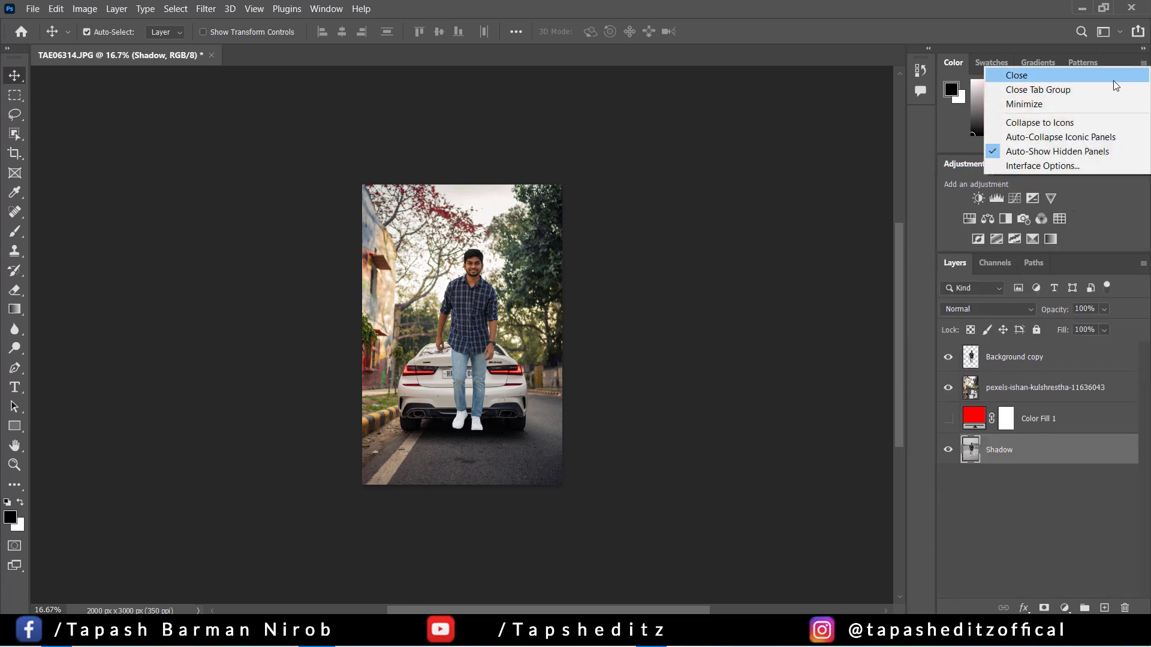
{"action": "left_click", "coordinate": [1113, 80]}
{"action": "right_click", "coordinate": [1106, 63]}
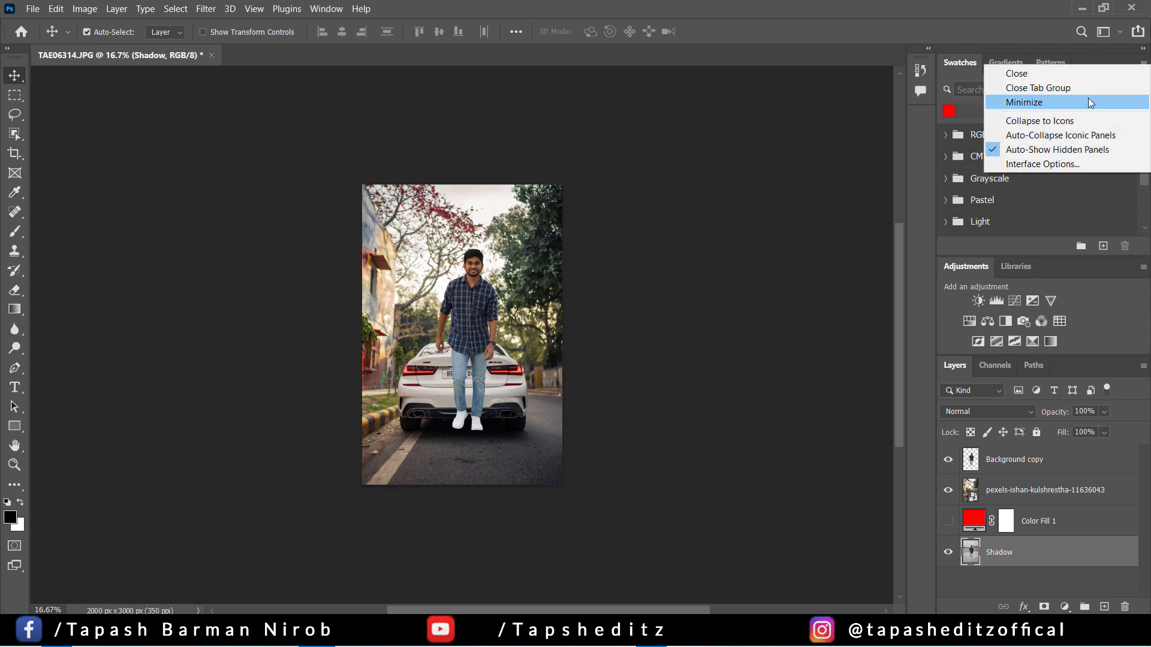
{"action": "left_click", "coordinate": [1076, 85]}
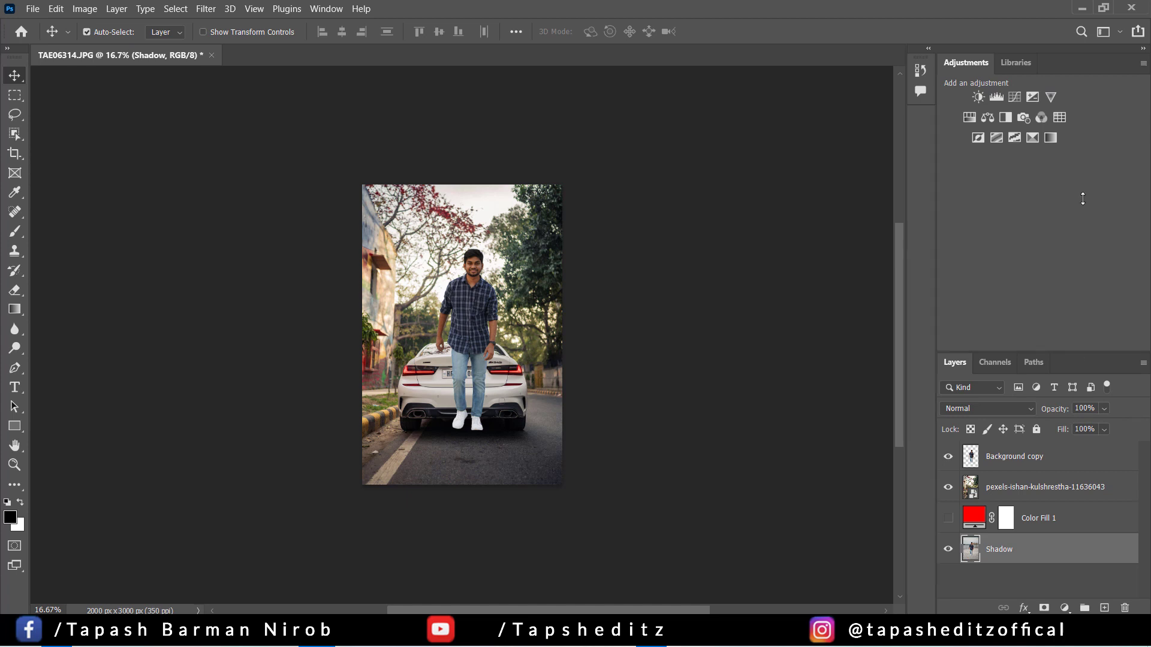
{"action": "left_click_drag", "start_coordinate": [1083, 358], "coordinate": [1082, 153]}
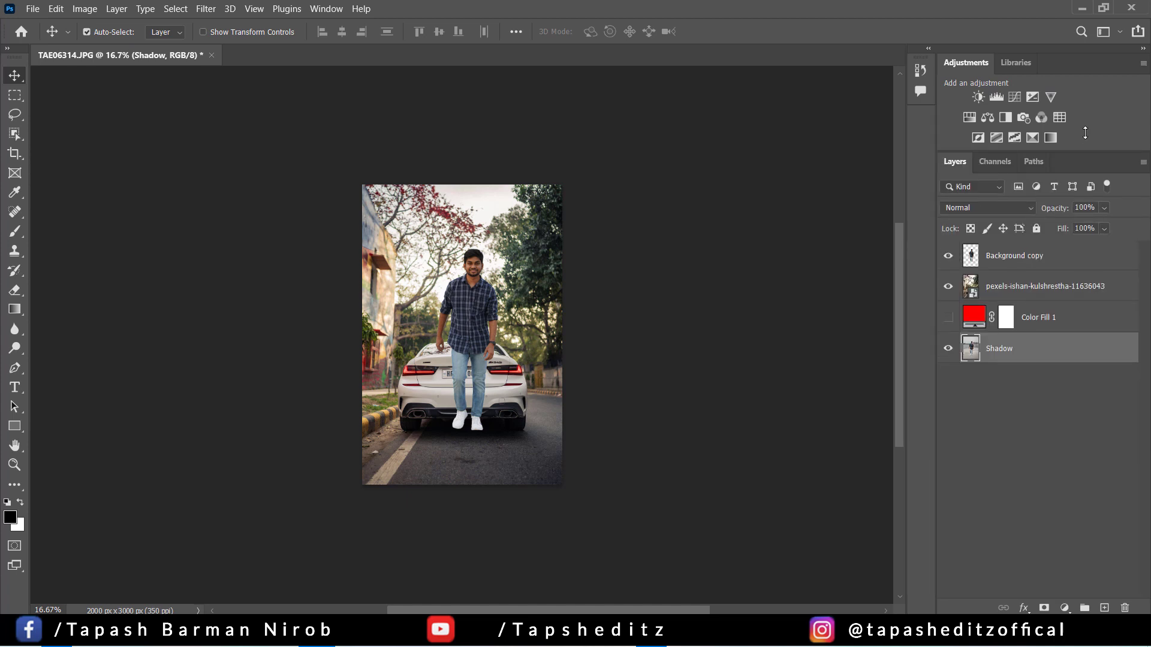
Move Shadow to the top, shift it and the man down 329 px, and add a mask to Shadow
{"action": "left_click", "coordinate": [1022, 258]}
{"action": "left_click_drag", "start_coordinate": [1026, 348], "coordinate": [1029, 252]}
{"action": "left_click", "coordinate": [1019, 286], "text": "ctrl"}
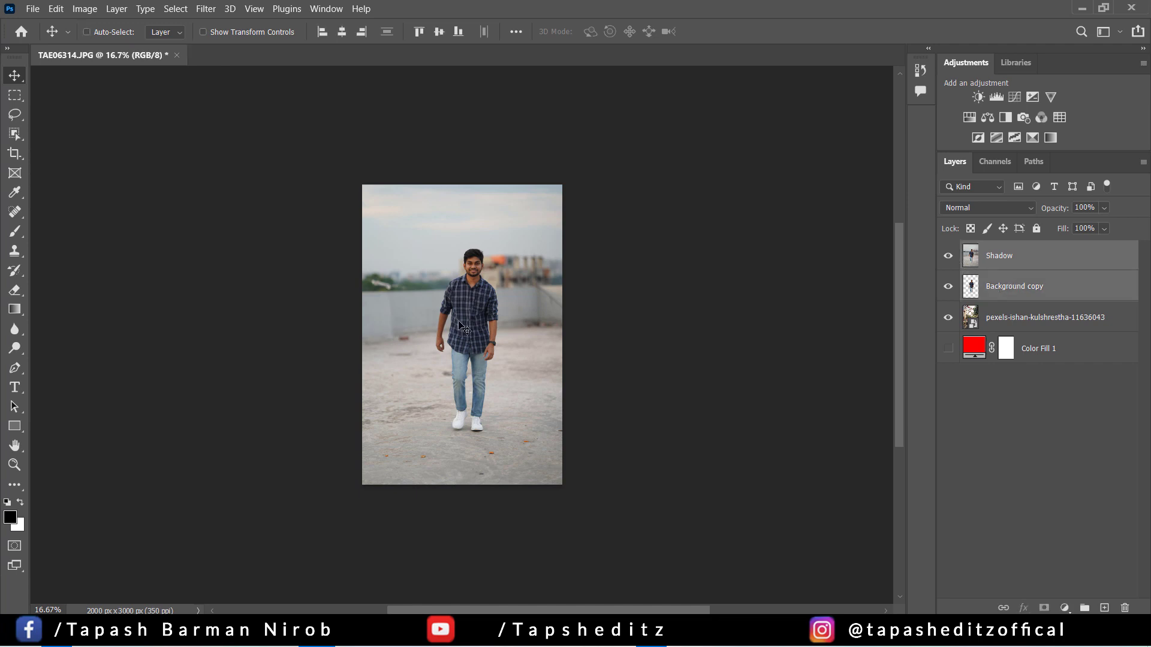
{"action": "left_click_drag", "start_coordinate": [458, 321], "coordinate": [469, 350]}
{"action": "left_click", "coordinate": [1000, 291]}
{"action": "left_click", "coordinate": [995, 256]}
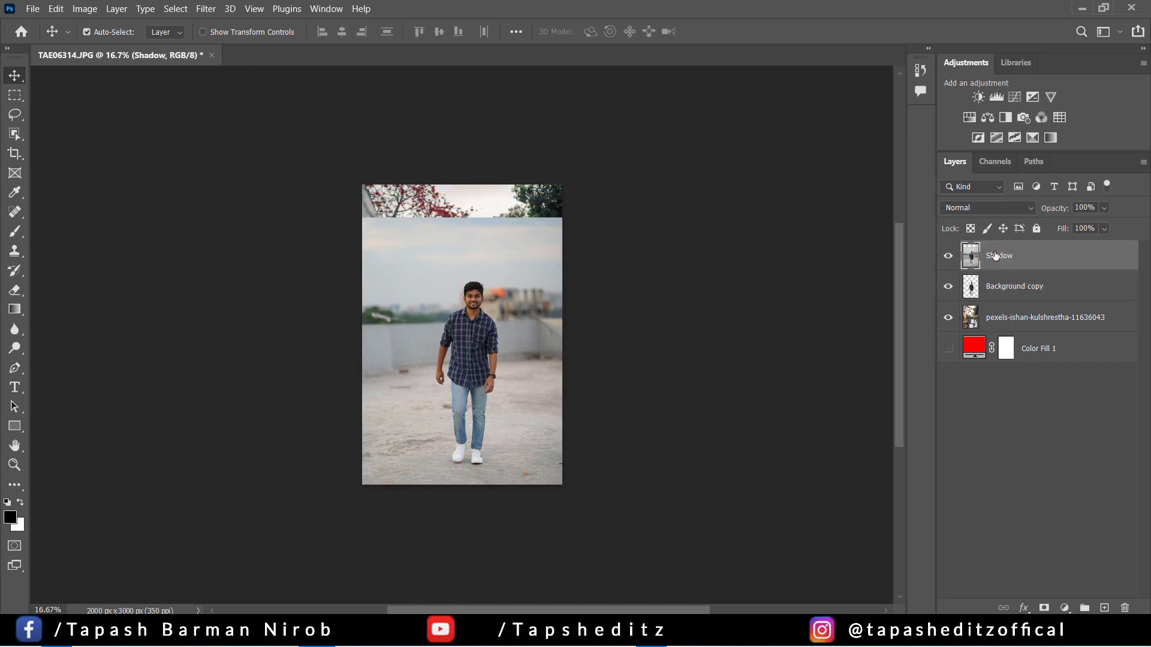
{"action": "left_click", "coordinate": [1044, 608]}
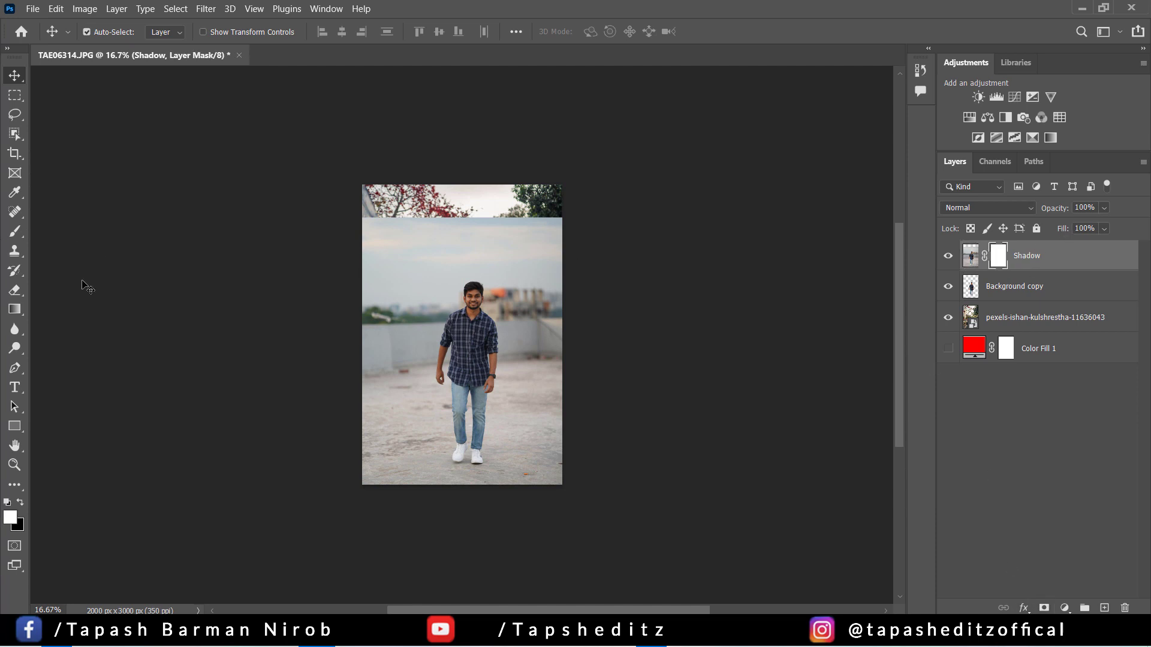
Set up the Gradient tool with the Foreground to Transparent preset and black foreground
{"action": "left_click", "coordinate": [21, 312]}
{"action": "left_click", "coordinate": [88, 308]}
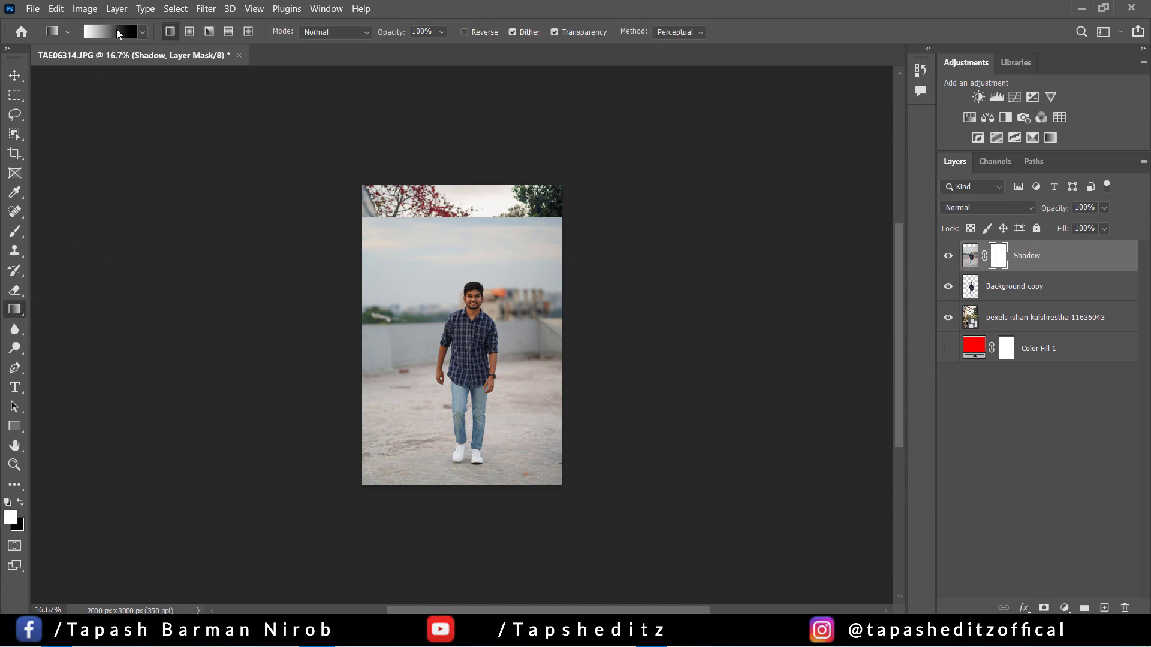
{"action": "left_click", "coordinate": [116, 28]}
{"action": "left_click", "coordinate": [419, 110]}
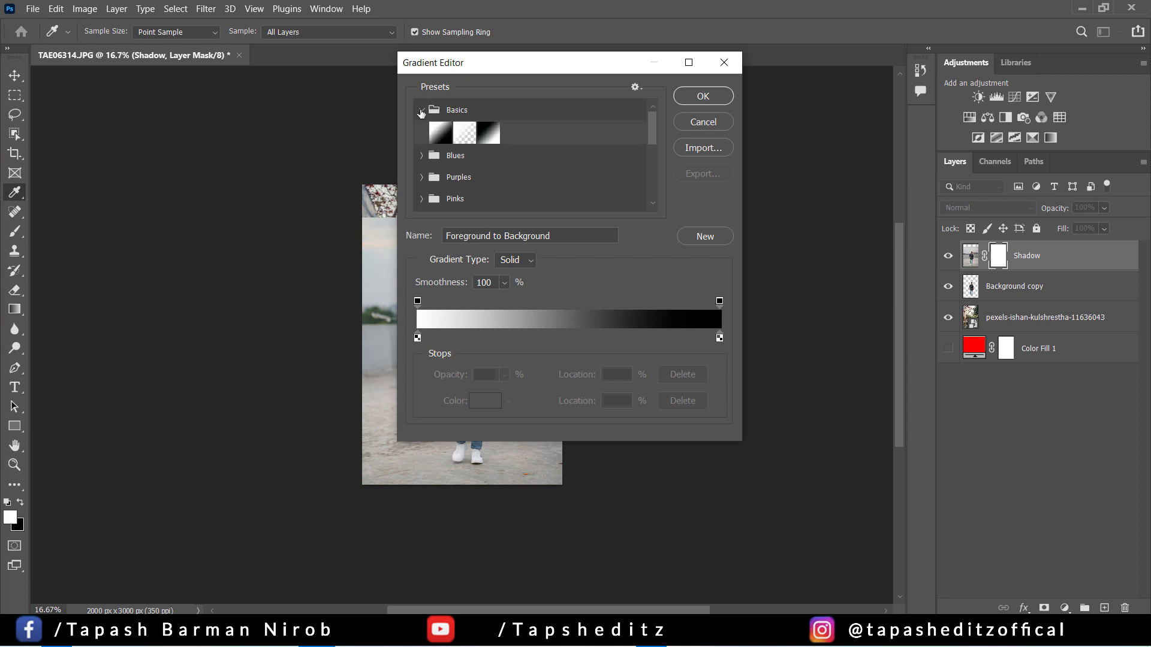
{"action": "left_click", "coordinate": [463, 137]}
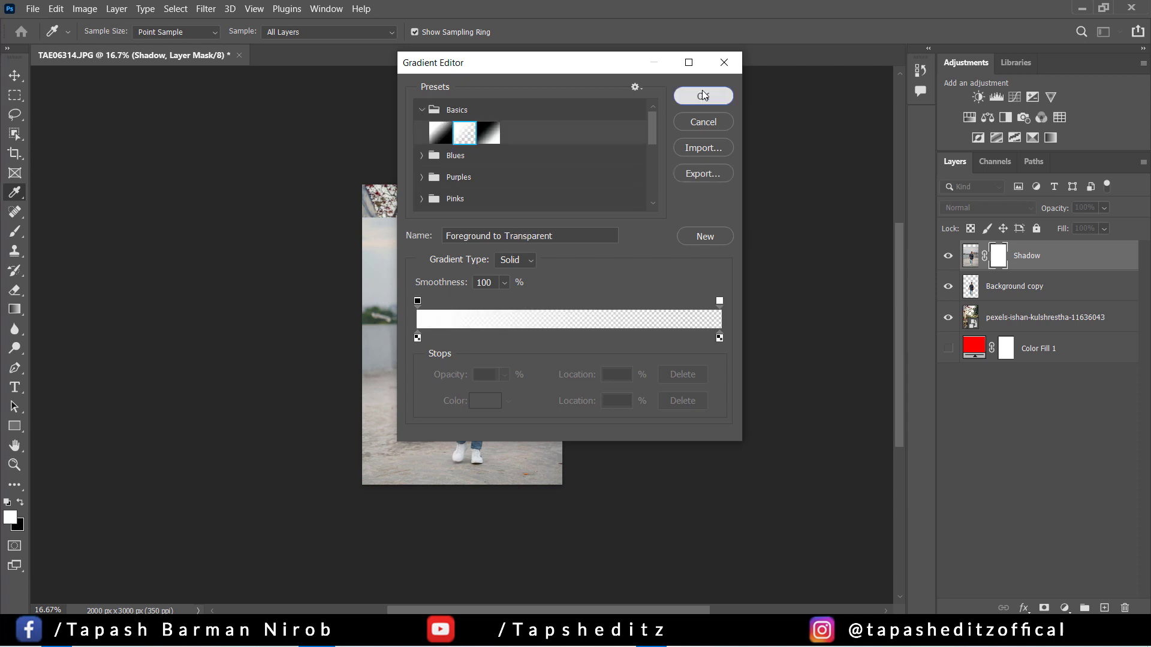
{"action": "left_click", "coordinate": [687, 99]}
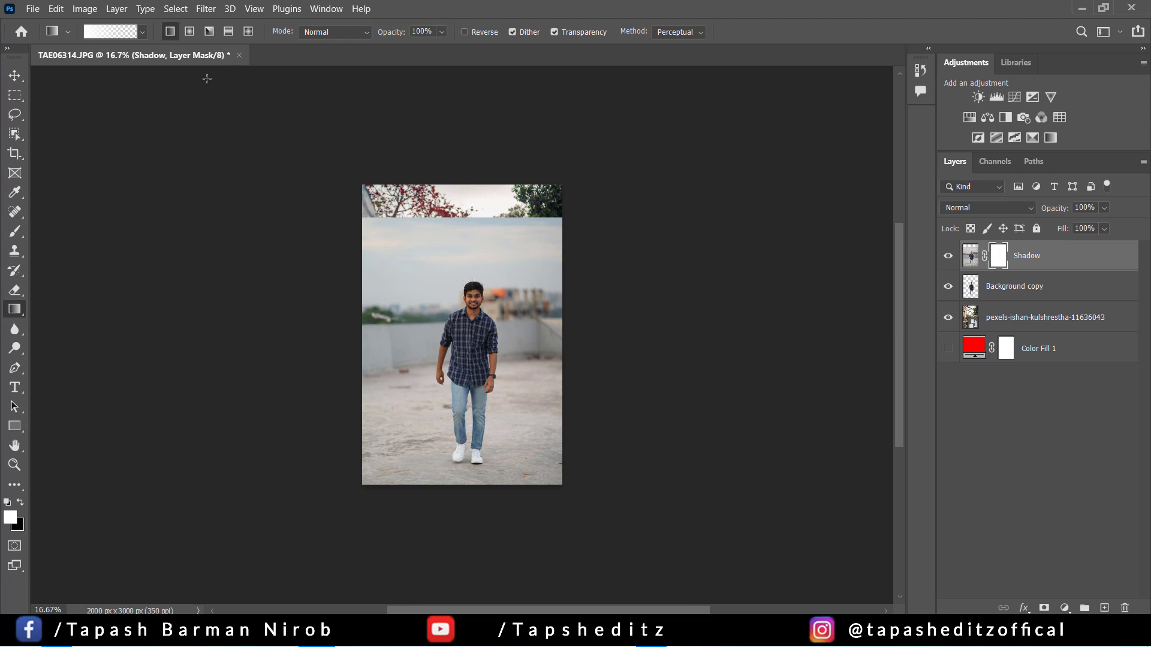
{"action": "left_click", "coordinate": [113, 34]}
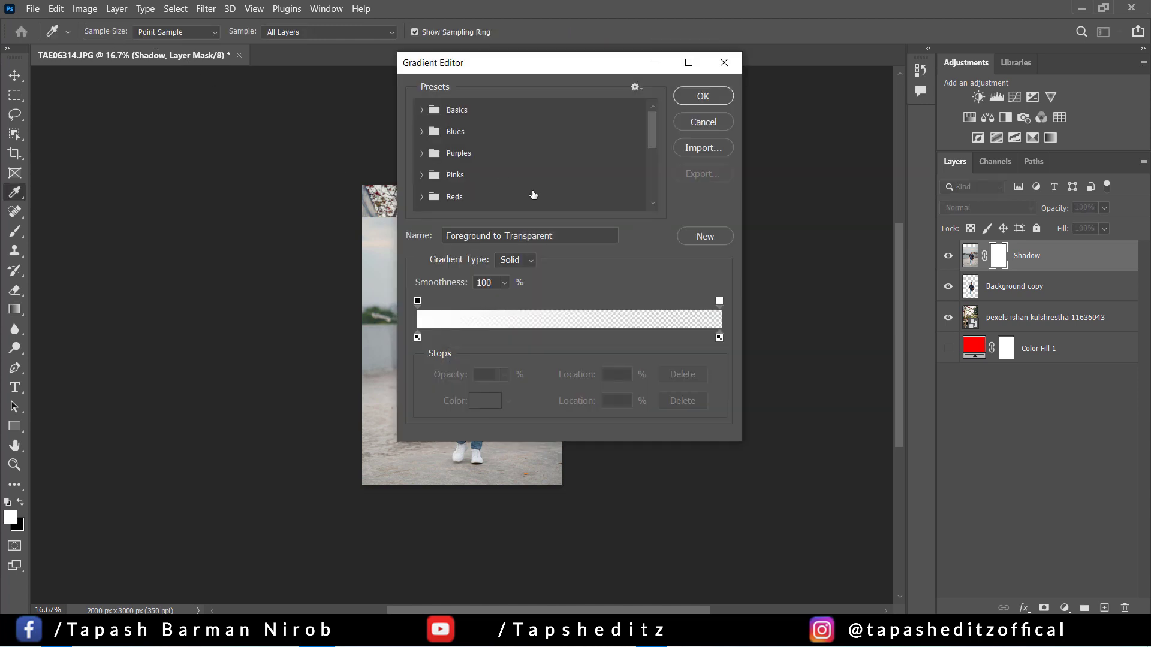
{"action": "left_click", "coordinate": [422, 110]}
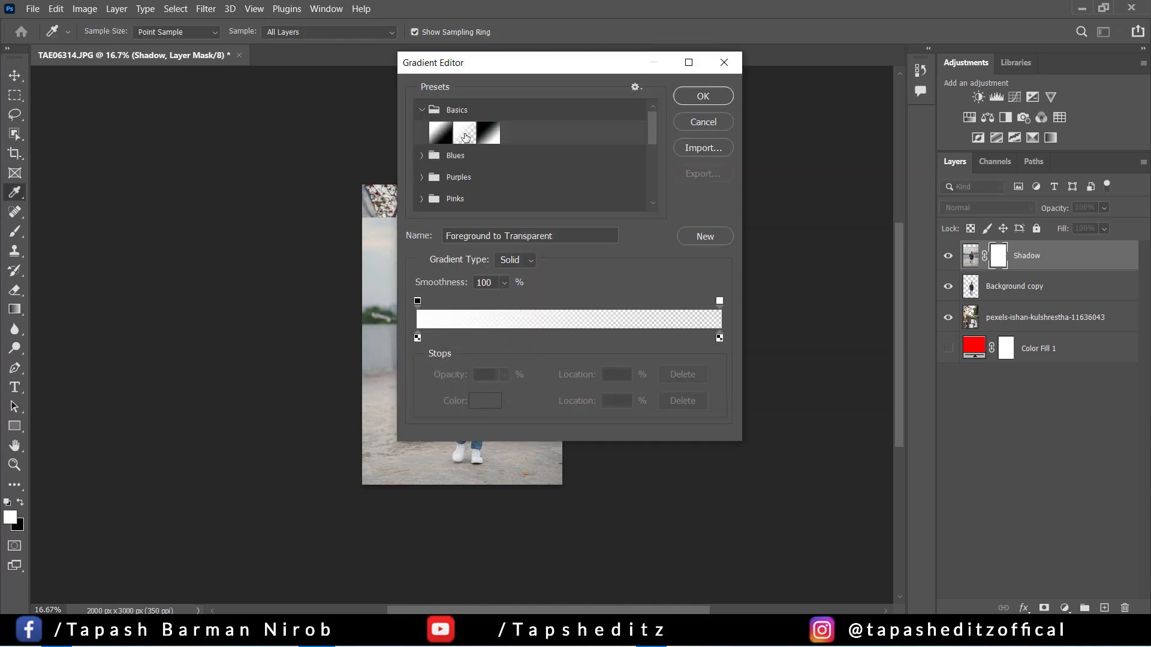
{"action": "left_click", "coordinate": [461, 133]}
{"action": "left_click", "coordinate": [702, 96]}
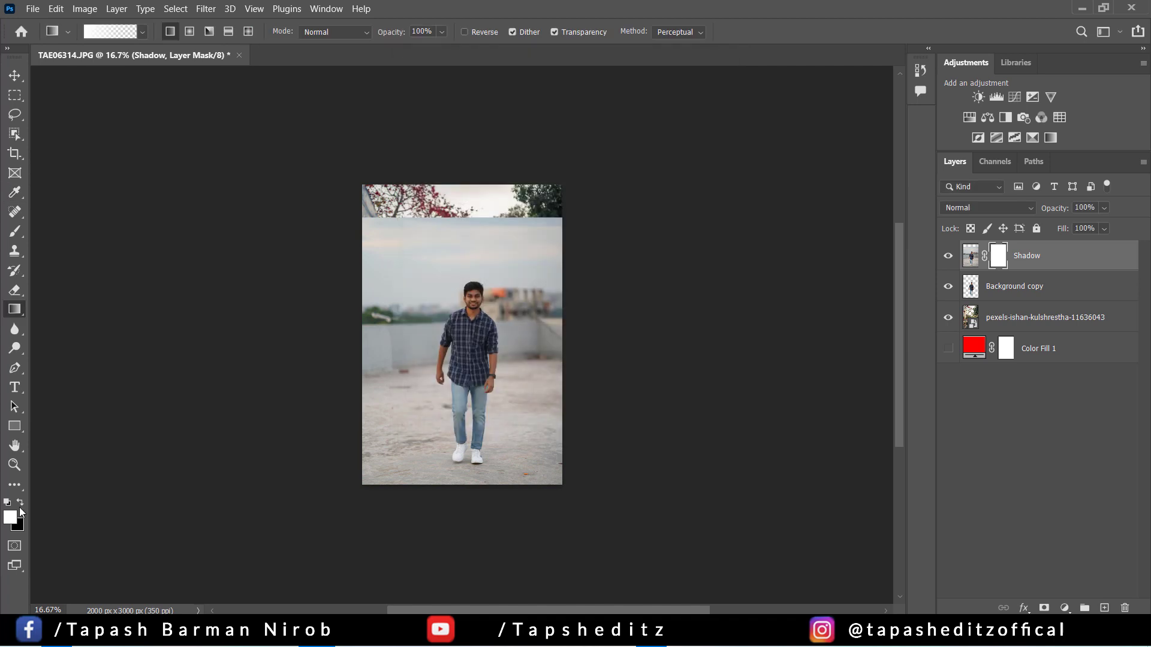
{"action": "left_click", "coordinate": [21, 504]}
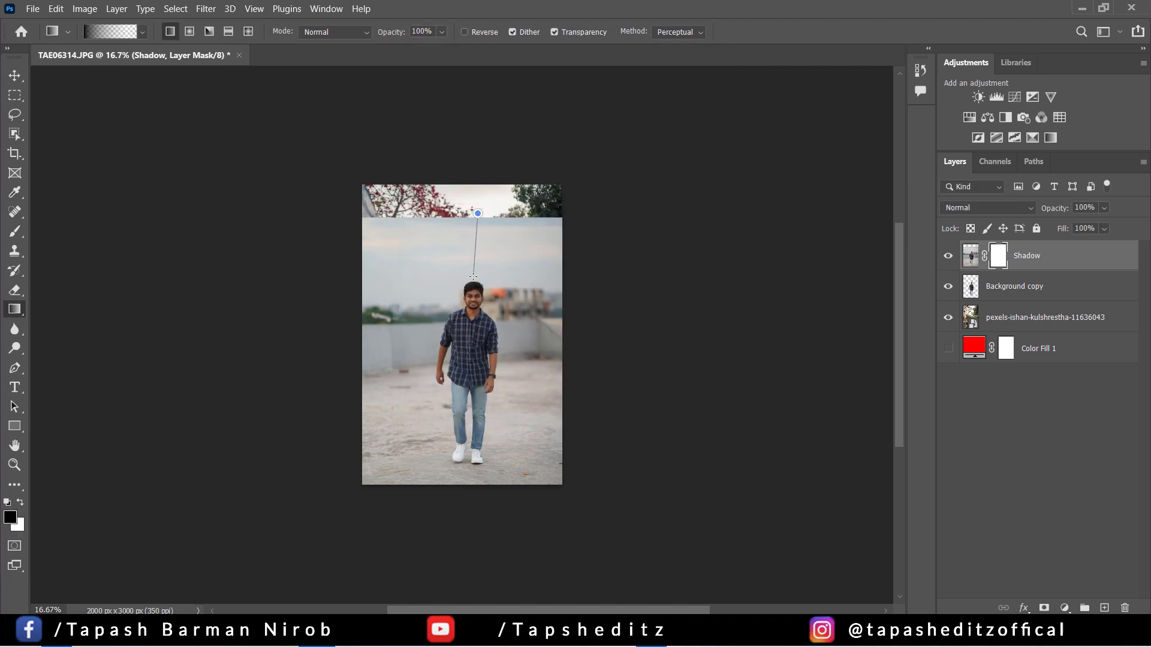
Draw black gradients on the Shadow mask to reveal the trees, car body and curb
{"action": "left_click_drag", "start_coordinate": [478, 213], "coordinate": [474, 277]}
{"action": "mouse_move", "coordinate": [468, 217]}
{"action": "left_mouse_down"}
{"action": "mouse_move", "coordinate": [466, 293]}
{"action": "mouse_move", "coordinate": [446, 361]}
{"action": "left_mouse_up"}
{"action": "left_click_drag", "start_coordinate": [459, 322], "coordinate": [469, 443]}
{"action": "left_click_drag", "start_coordinate": [472, 386], "coordinate": [472, 440]}
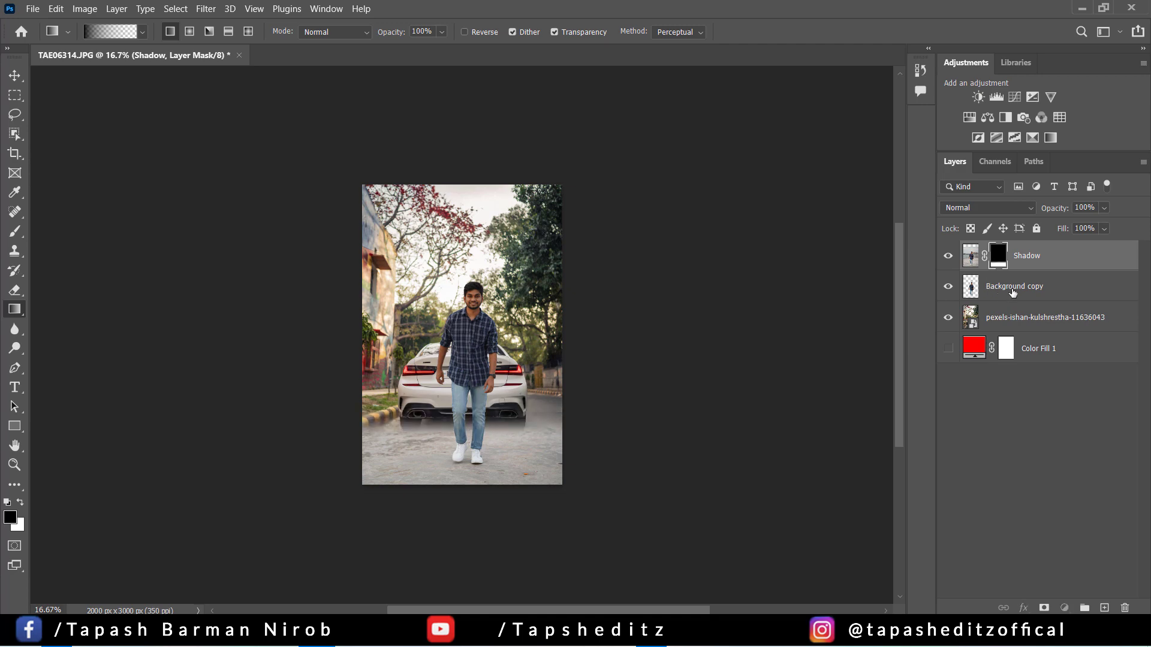
Move the cut-out man down about 188 px and zoom to 25%
{"action": "left_click", "coordinate": [987, 286]}
{"action": "mouse_move", "coordinate": [481, 357]}
{"action": "left_mouse_down"}
{"action": "mouse_move", "coordinate": [481, 376]}
{"action": "mouse_move", "coordinate": [480, 364]}
{"action": "left_mouse_up"}
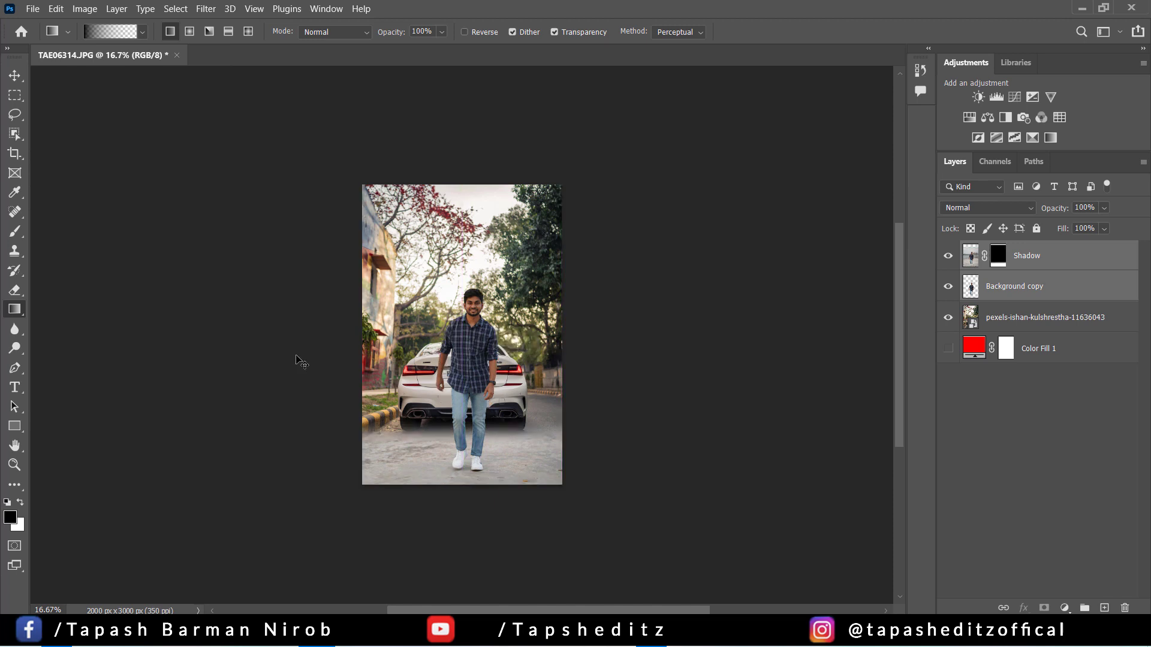
{"action": "key", "text": "ctrl+plus"}
Set the Shadow layer's blend mode to Soft Light and toggle it to compare
{"action": "left_click", "coordinate": [1023, 262]}
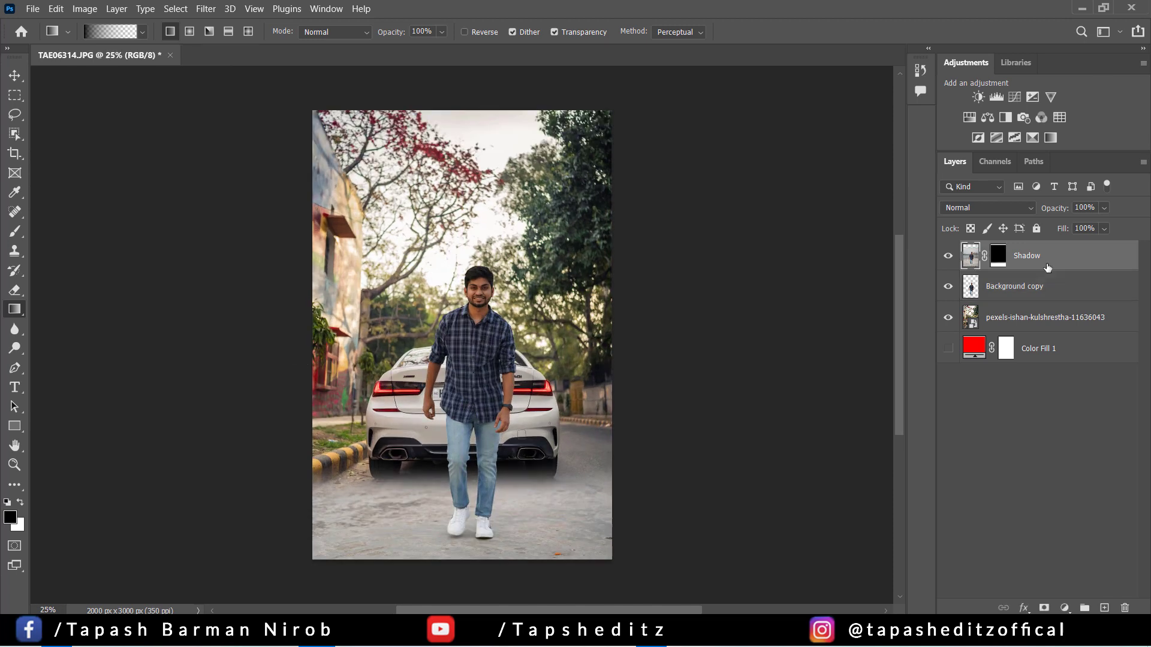
{"action": "left_click", "coordinate": [979, 212]}
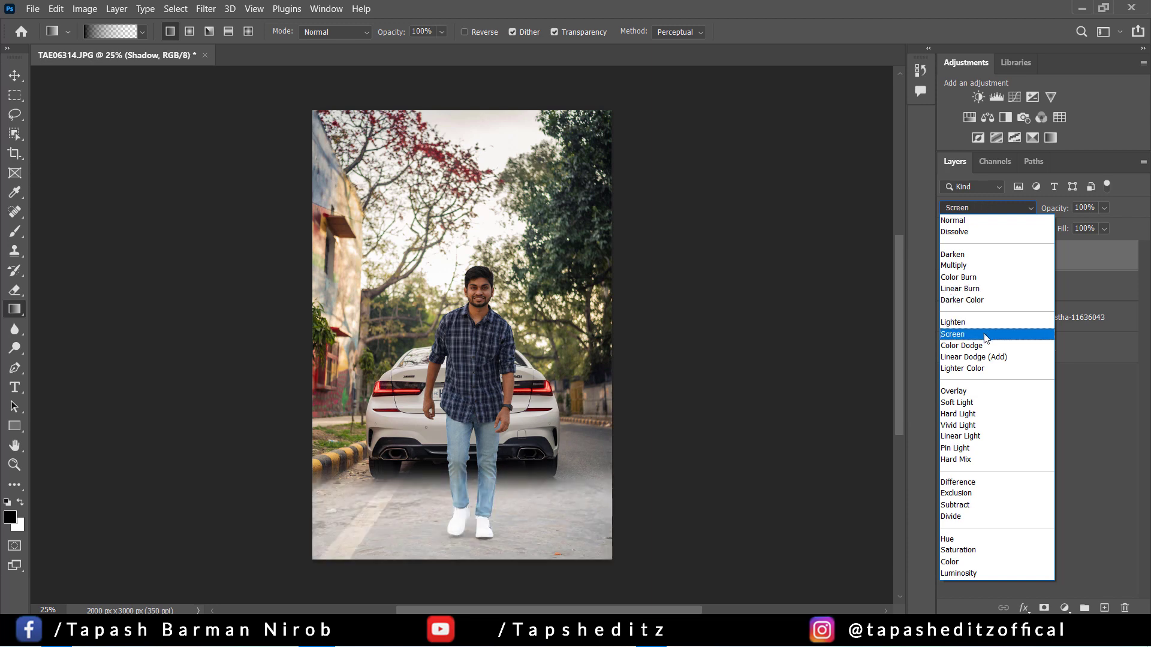
{"action": "left_click", "coordinate": [973, 403]}
{"action": "left_click", "coordinate": [947, 257]}
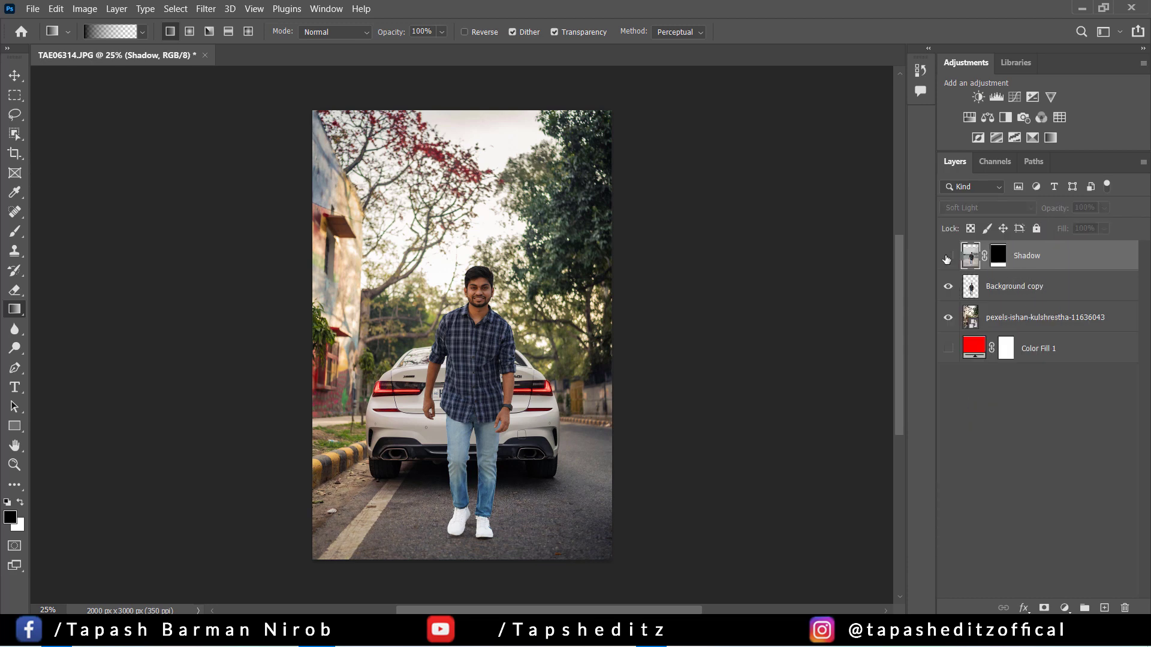
{"action": "left_click", "coordinate": [947, 256]}
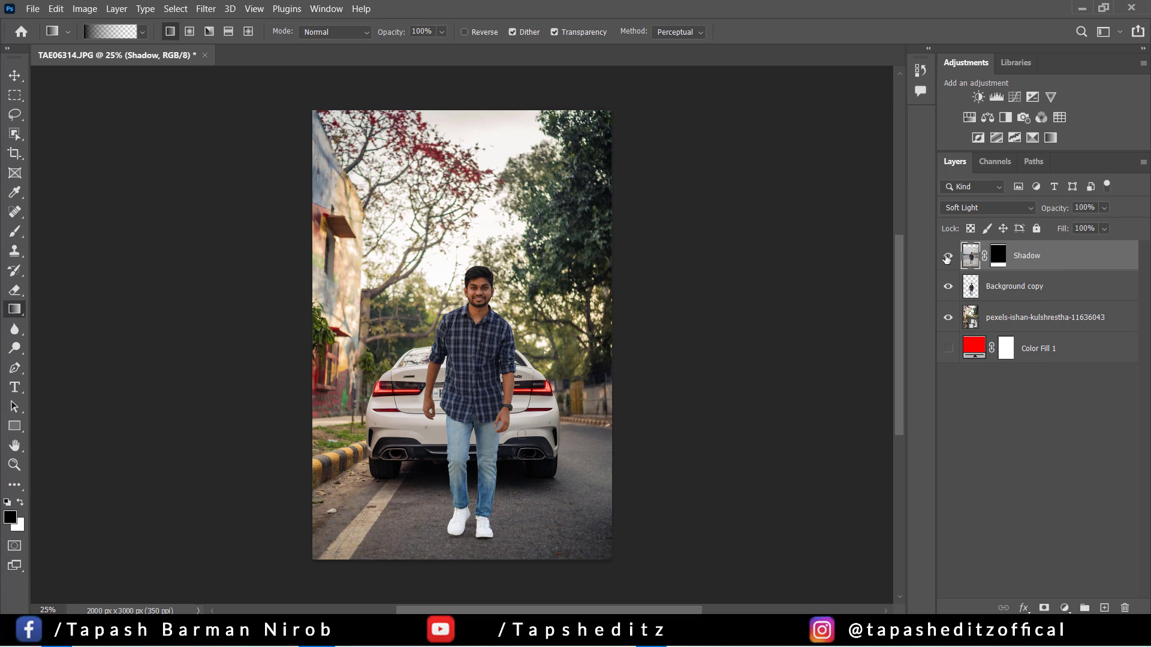
{"action": "left_click", "coordinate": [1103, 208]}
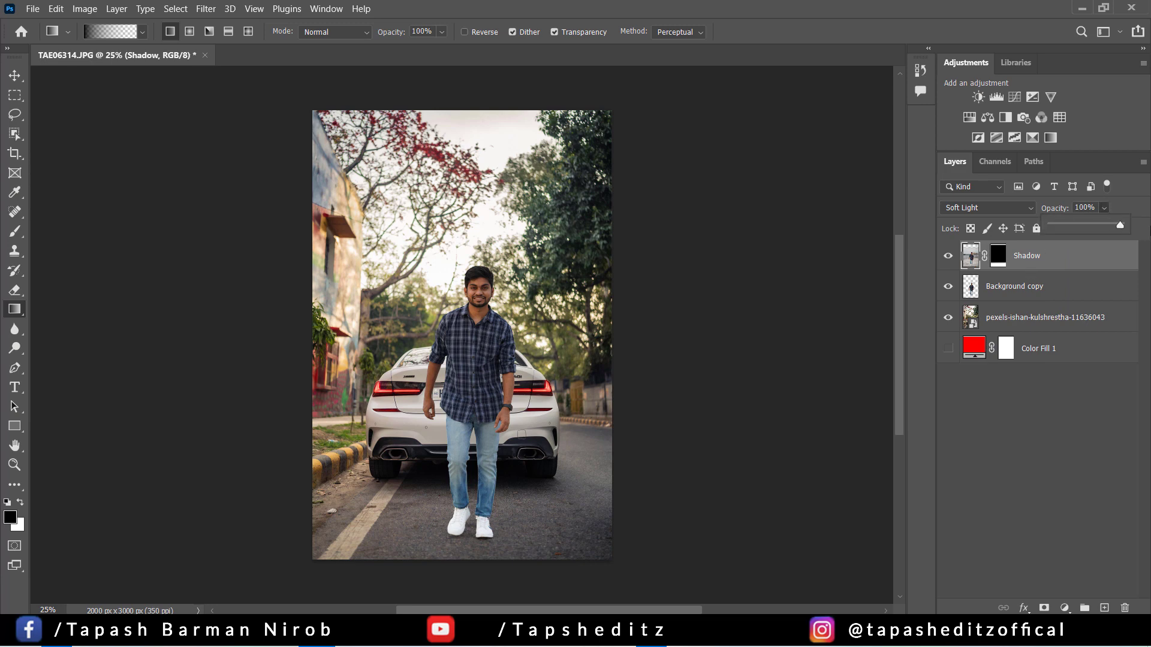
{"action": "left_click", "coordinate": [1022, 327]}
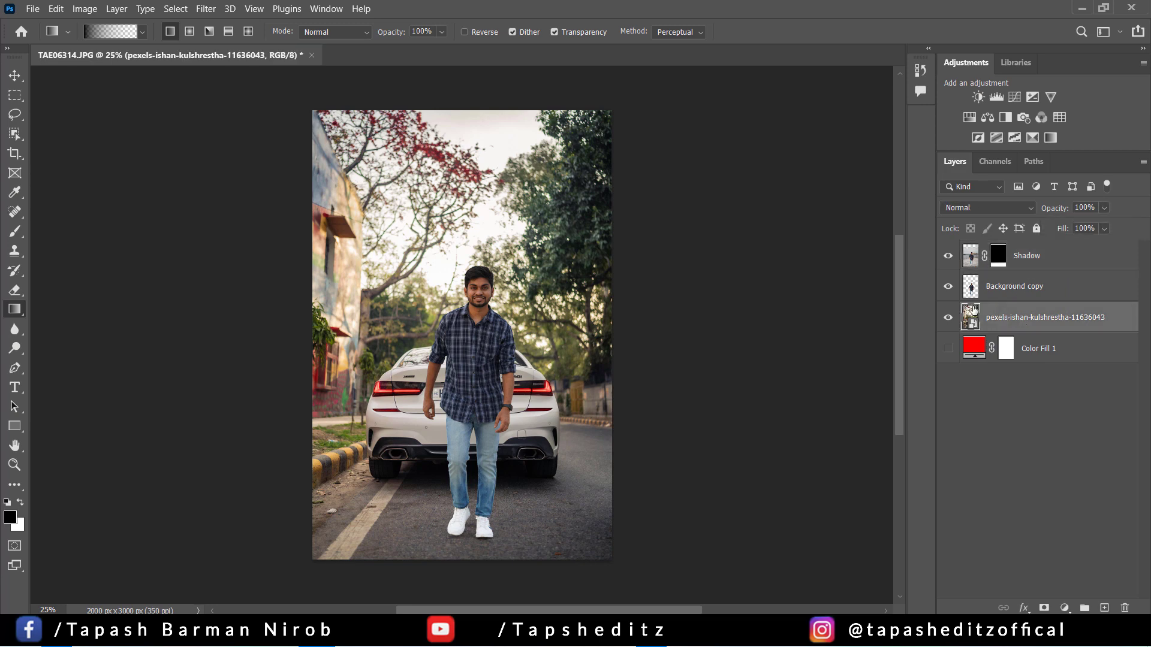
Group Background copy and Shadow into Group 1 and shift it 68 px left
{"action": "left_click", "coordinate": [1013, 292]}
{"action": "left_click", "coordinate": [1043, 257], "text": "shift"}
{"action": "left_click_drag", "start_coordinate": [1050, 284], "coordinate": [1084, 608]}
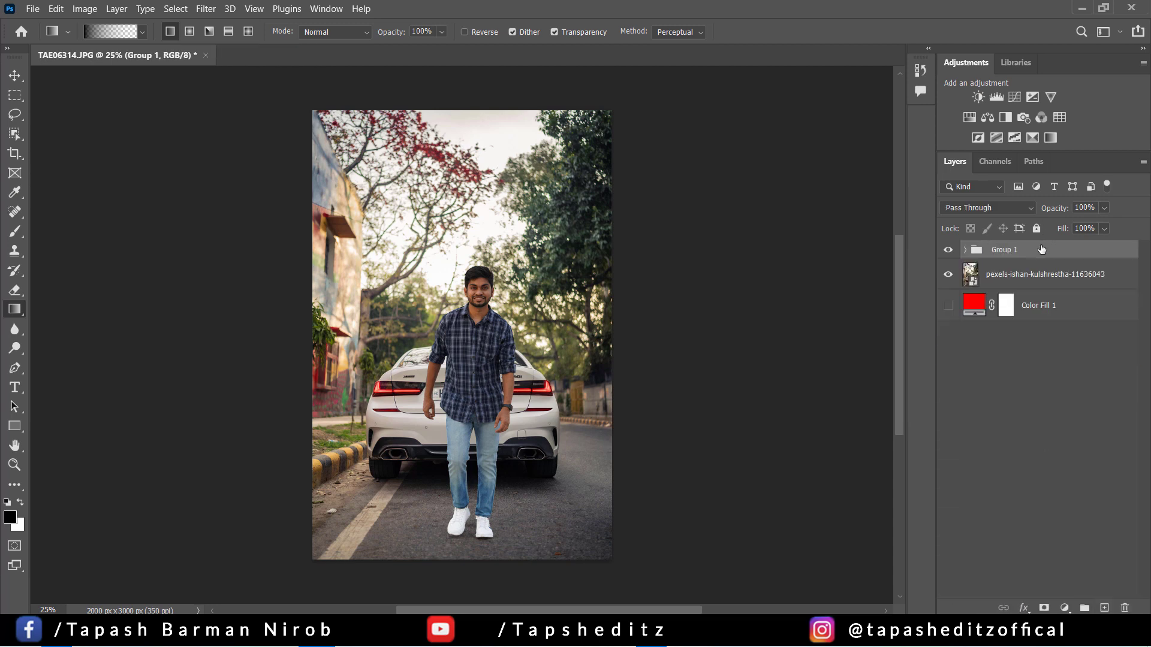
{"action": "key", "text": "ctrl+t"}
{"action": "left_click_drag", "start_coordinate": [485, 335], "coordinate": [474, 335]}
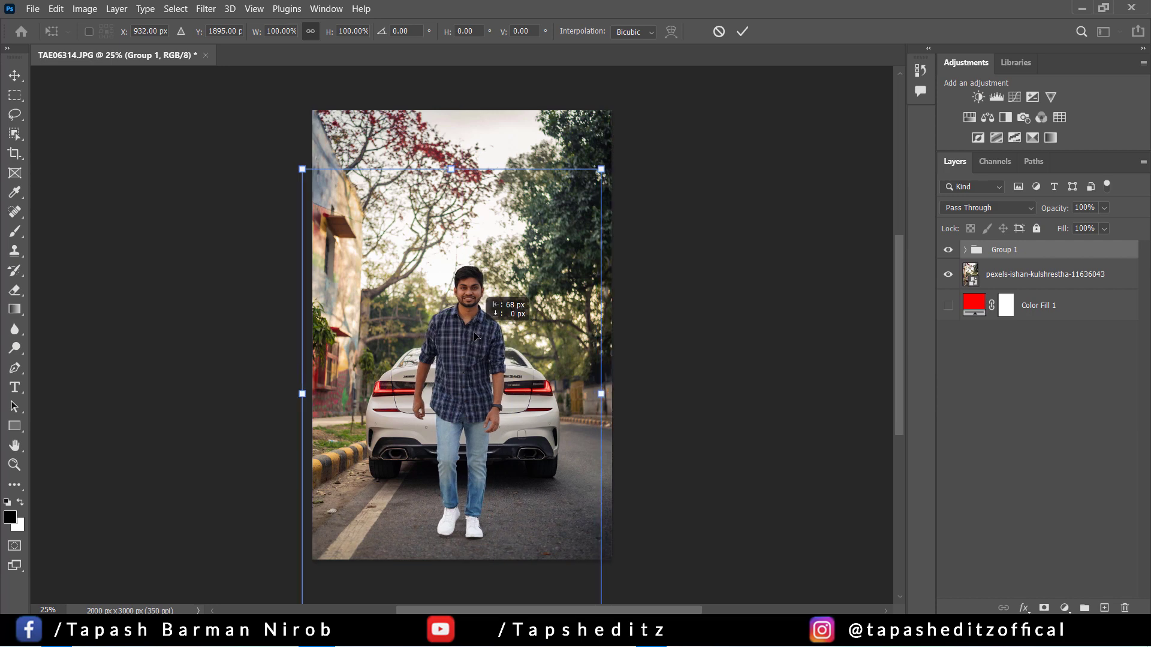
{"action": "left_click", "coordinate": [742, 31]}
{"action": "key", "text": "g"}
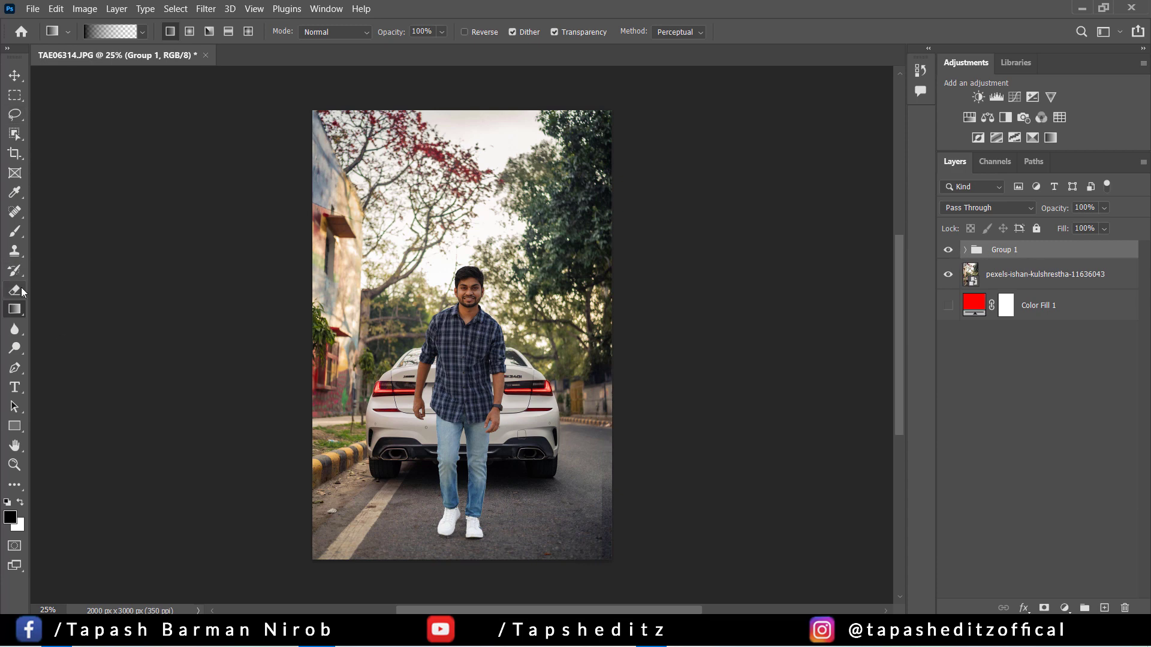
{"action": "left_click", "coordinate": [16, 232]}
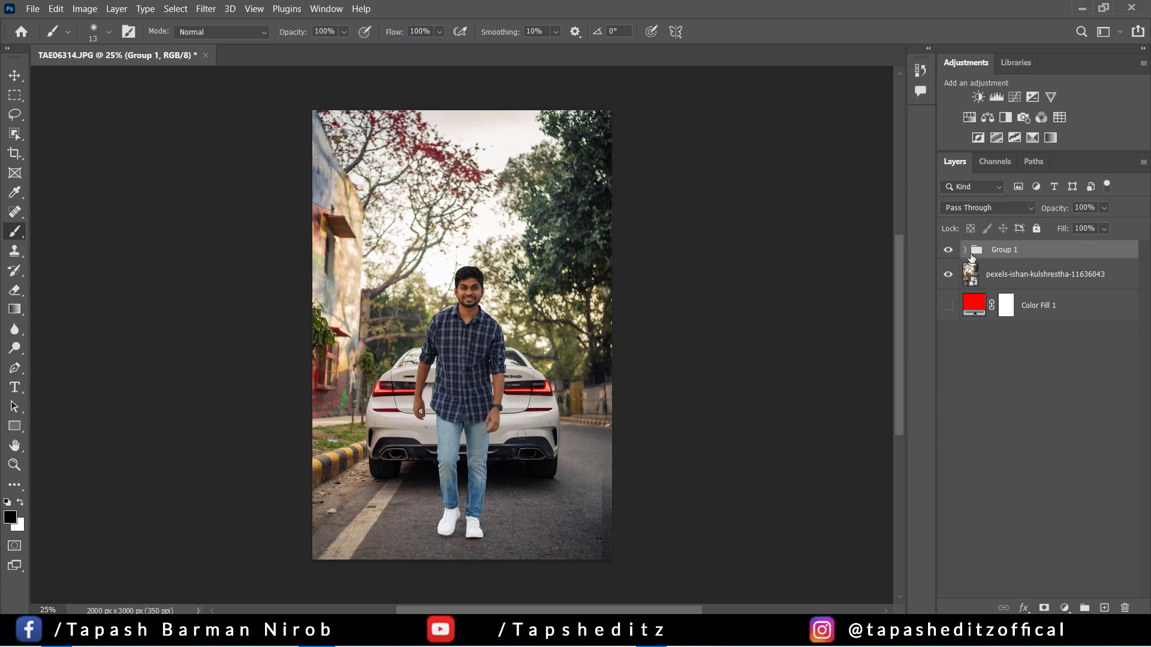
Target the Shadow layer's mask with a 400 px black brush
{"action": "left_click", "coordinate": [965, 251]}
{"action": "left_click", "coordinate": [1010, 274]}
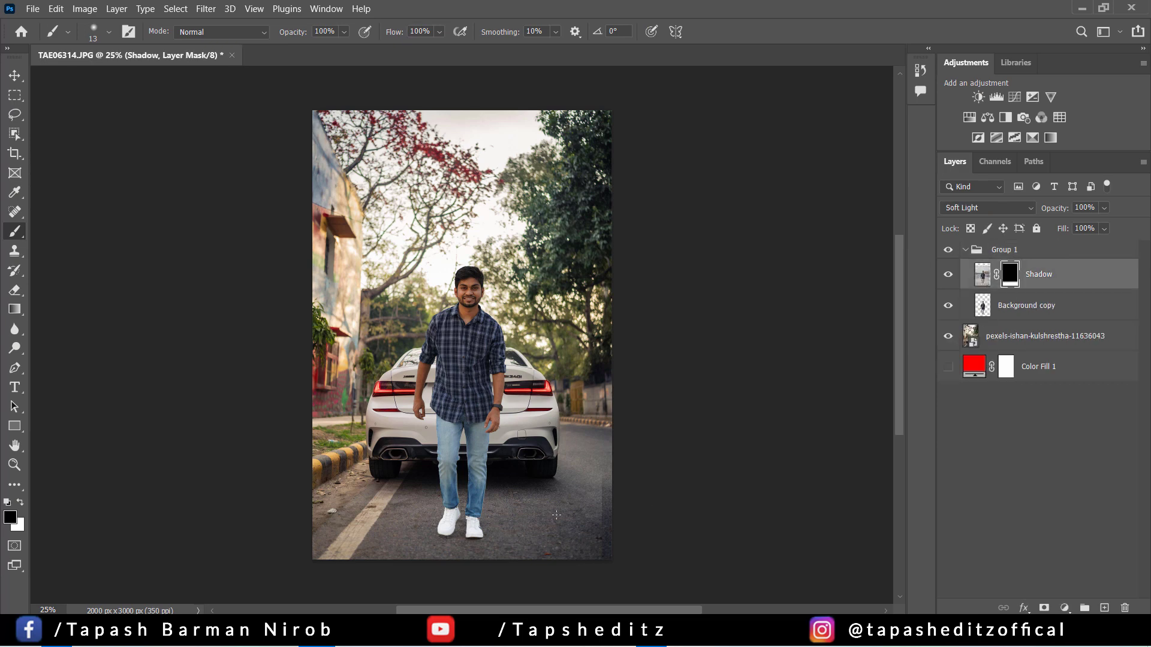
{"action": "key", "text": "bracketright"}
{"action": "key", "text": "bracketright"}
{"action": "key", "text": "bracketright"}
{"action": "key", "text": "alt"}
{"action": "left_click", "coordinate": [10, 517]}
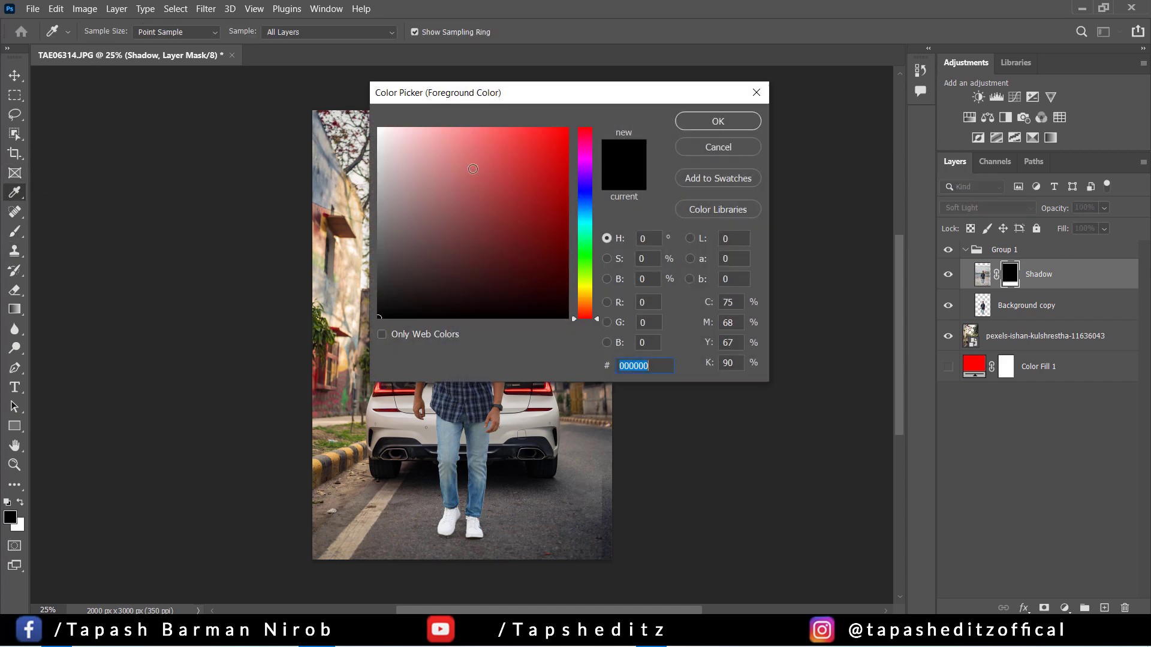
{"action": "left_click", "coordinate": [714, 120]}
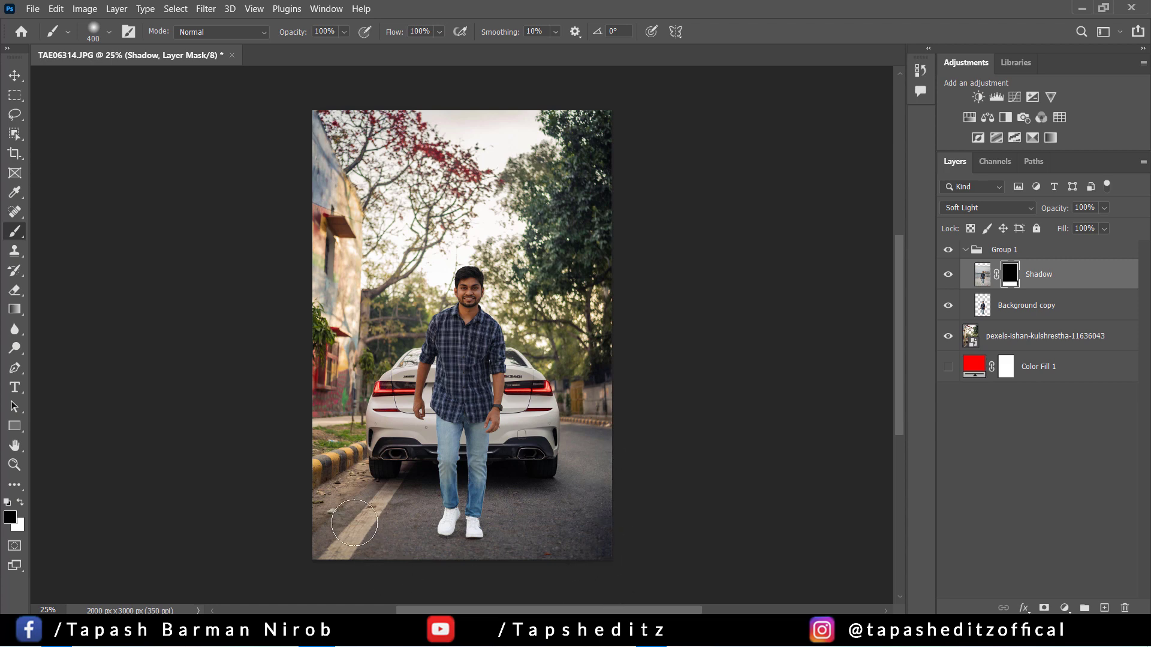
Toggle the Shadow layer off and on to compare, then select Group 1
{"action": "left_click", "coordinate": [949, 276]}
{"action": "left_click", "coordinate": [949, 275]}
{"action": "key", "text": "ctrl+minus"}
{"action": "key", "text": "ctrl+minus"}
{"action": "key", "text": "ctrl+minus"}
{"action": "key", "text": "ctrl+plus"}
{"action": "key", "text": "ctrl+plus"}
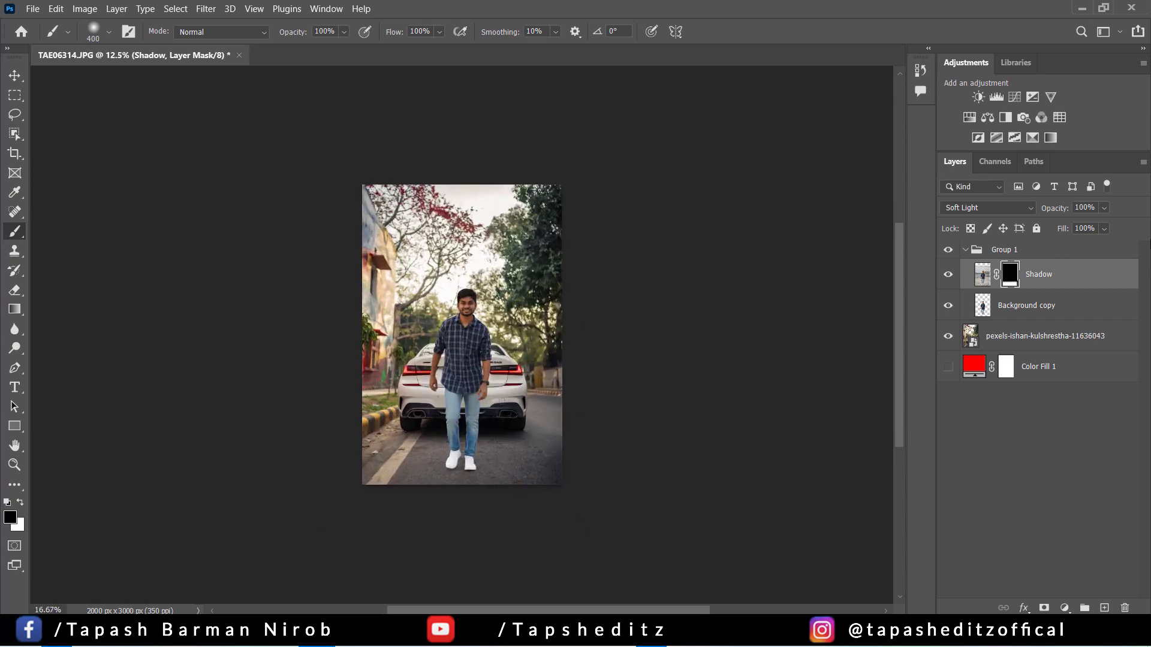
{"action": "key", "text": "ctrl+plus"}
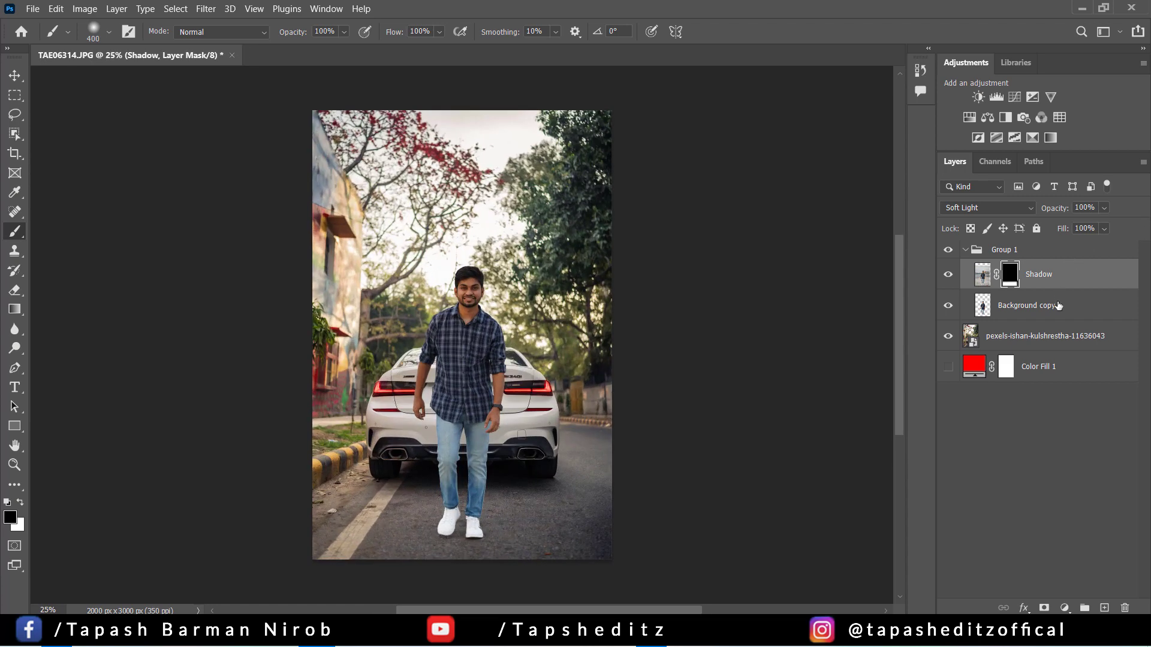
{"action": "left_click", "coordinate": [1023, 251]}
Free-transform Group 1, nudging it up and scaling it to about 103%
{"action": "key", "text": "ctrl+t"}
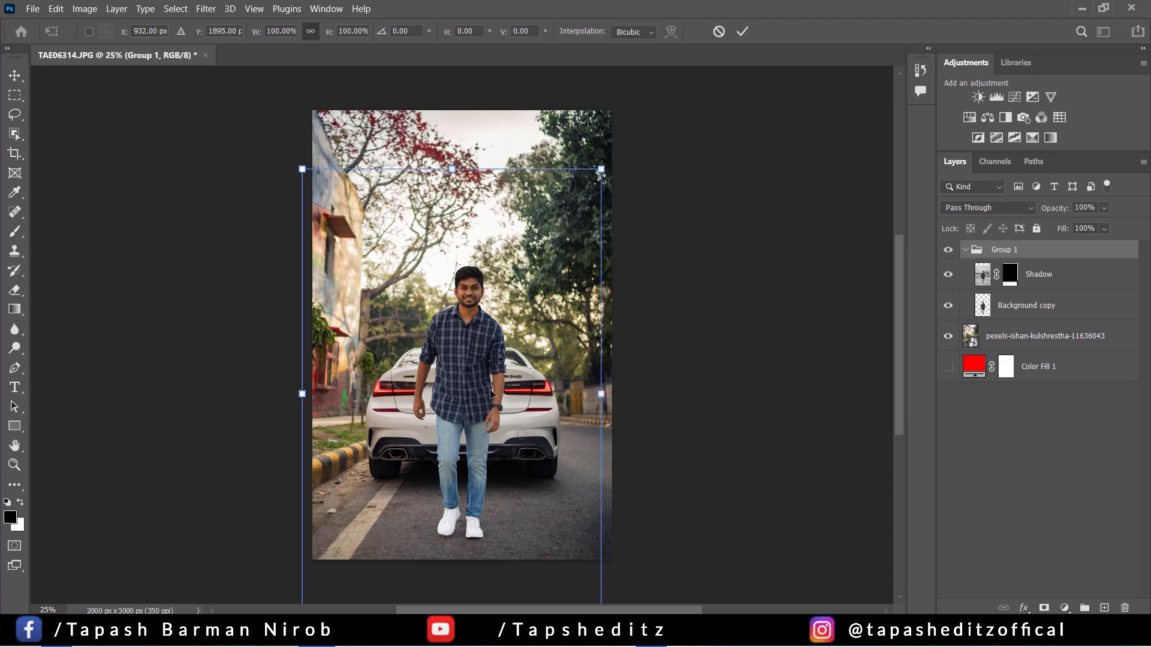
{"action": "left_click_drag", "start_coordinate": [478, 386], "coordinate": [478, 372]}
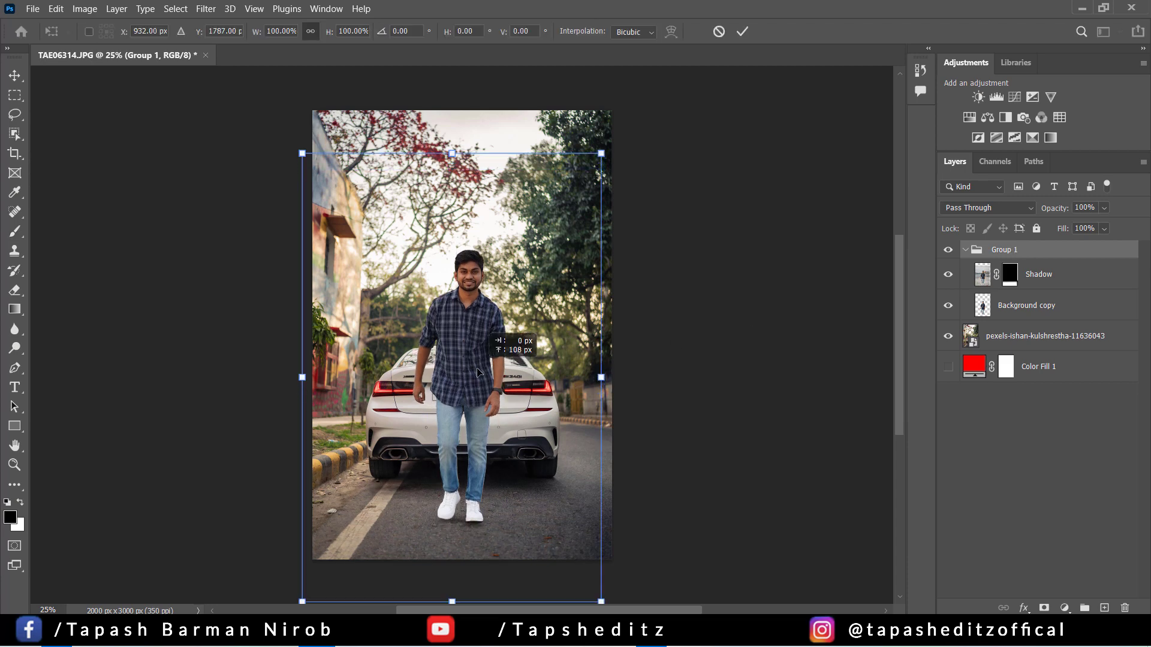
{"action": "left_click_drag", "start_coordinate": [477, 372], "coordinate": [478, 372]}
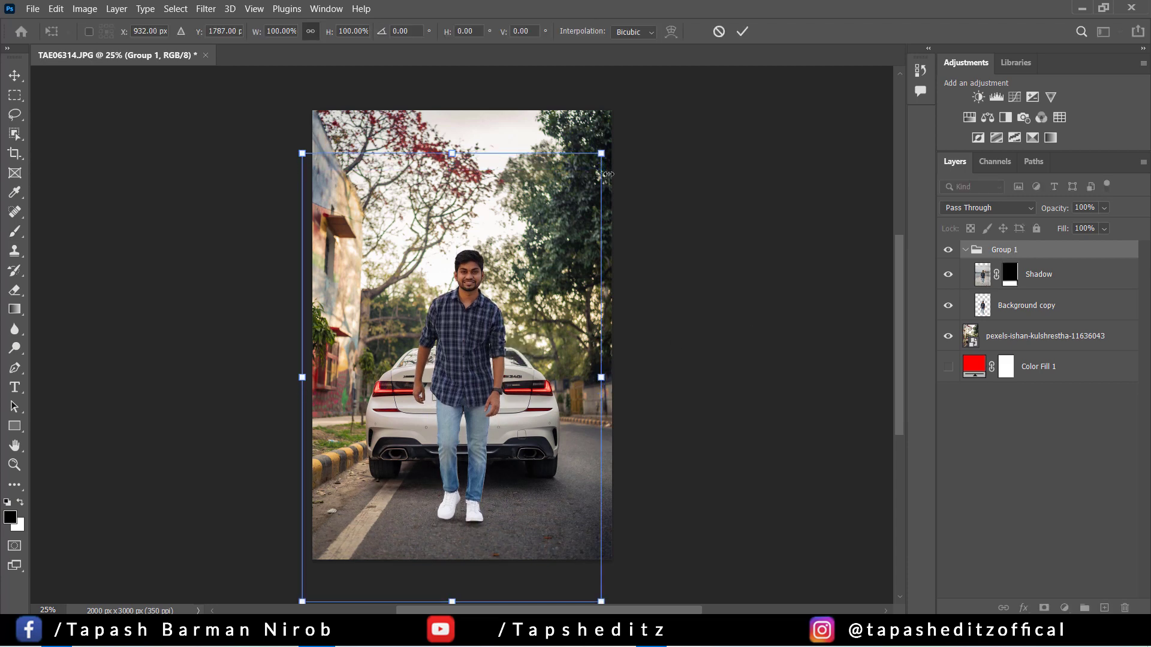
{"action": "left_click_drag", "start_coordinate": [601, 153], "coordinate": [611, 139]}
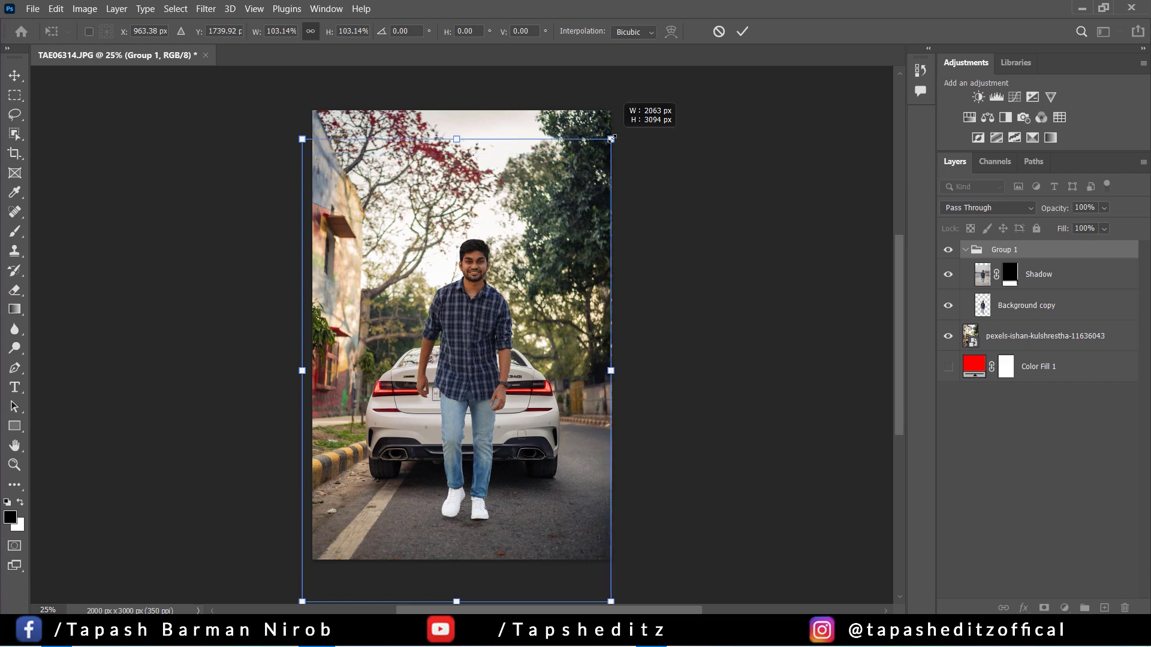
{"action": "left_click", "coordinate": [744, 31]}
Undo an accidental shift, then move Group 1 slightly left and down
{"action": "key", "text": "b"}
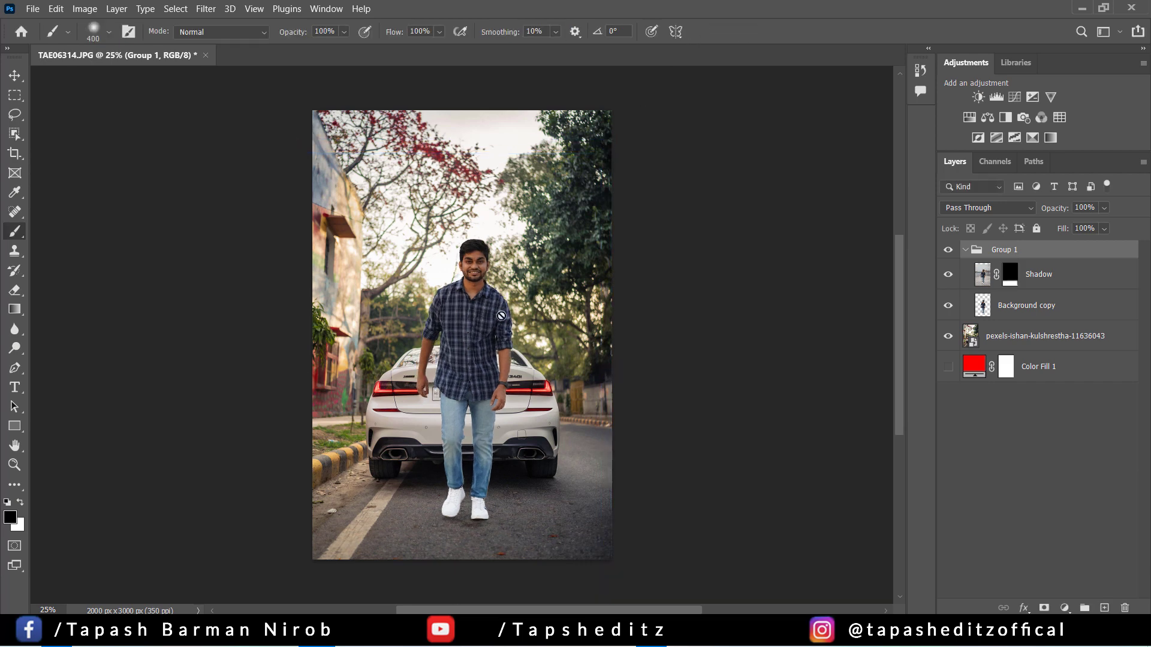
{"action": "left_click_drag", "start_coordinate": [487, 324], "coordinate": [479, 327]}
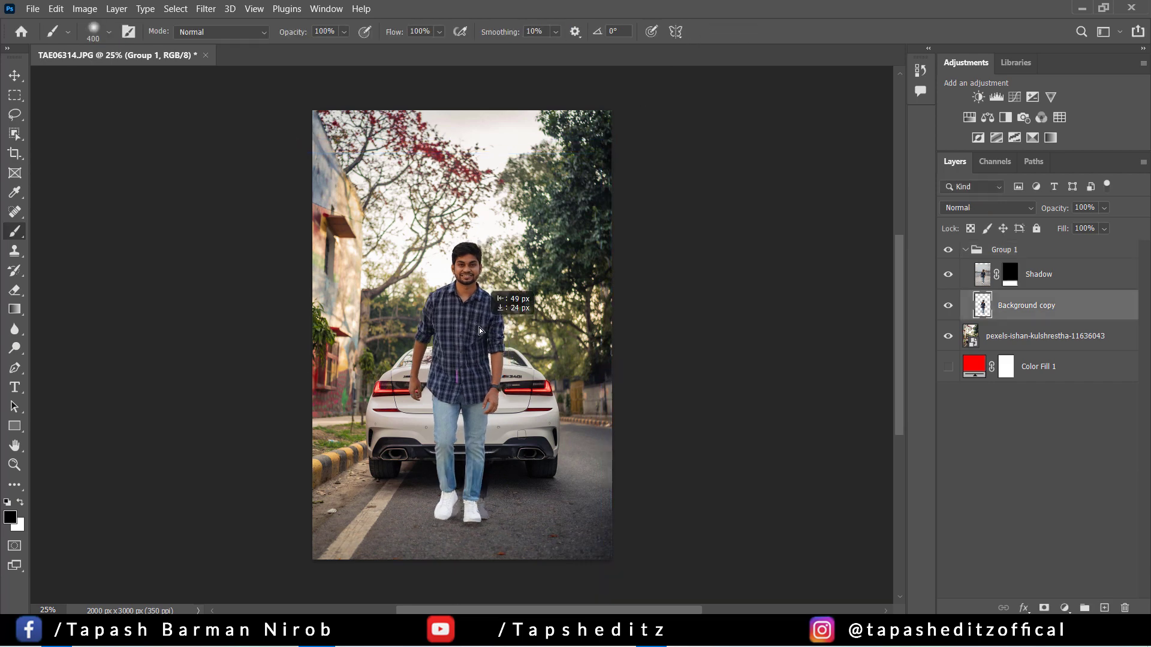
{"action": "key", "text": "ctrl+z"}
{"action": "left_click", "coordinate": [1030, 249]}
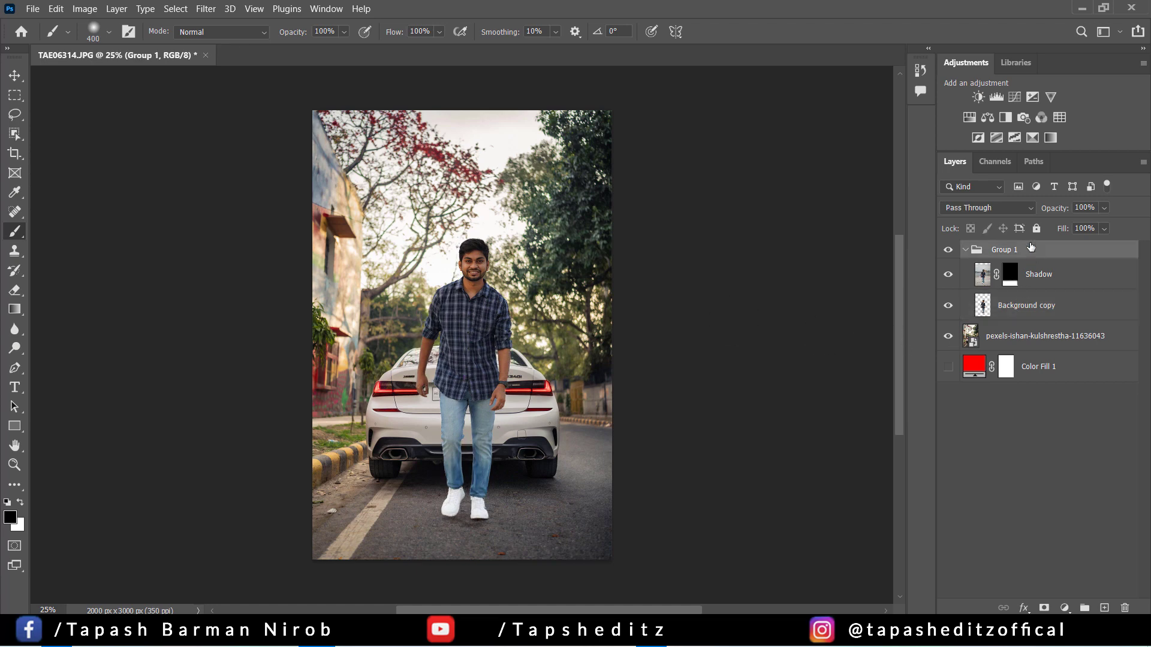
{"action": "key", "text": "ctrl+t"}
{"action": "left_click_drag", "start_coordinate": [474, 351], "coordinate": [467, 364]}
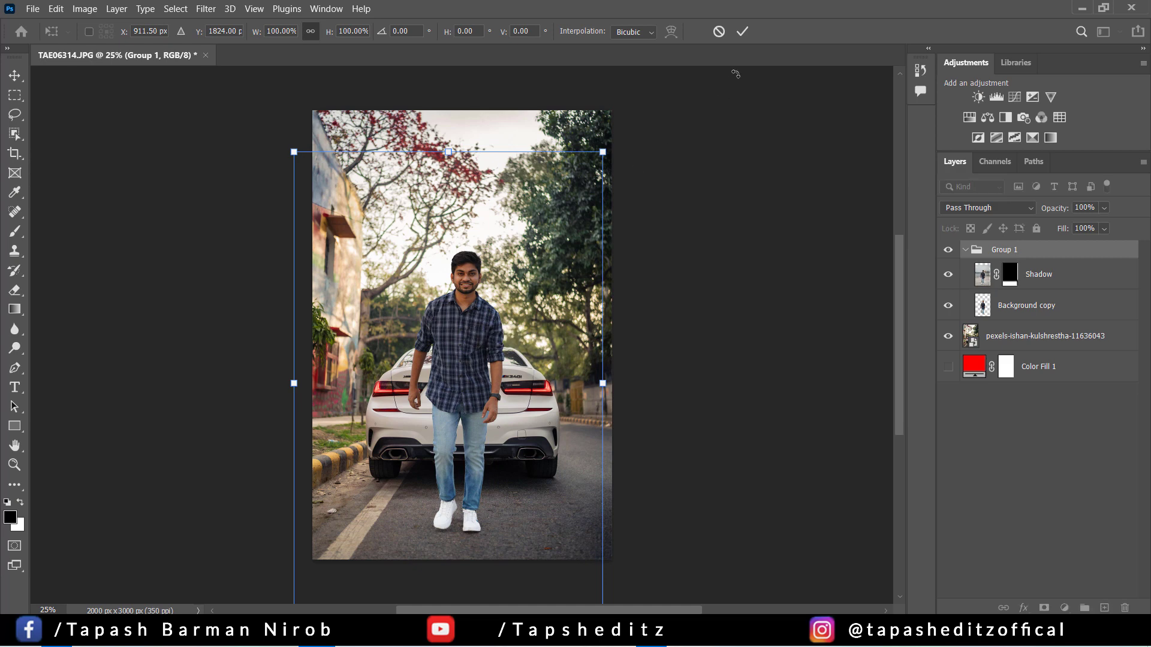
{"action": "left_click", "coordinate": [743, 32]}
Enlarge the street-and-car background photo with Free Transform by dragging its corners outward
{"action": "key", "text": "b"}
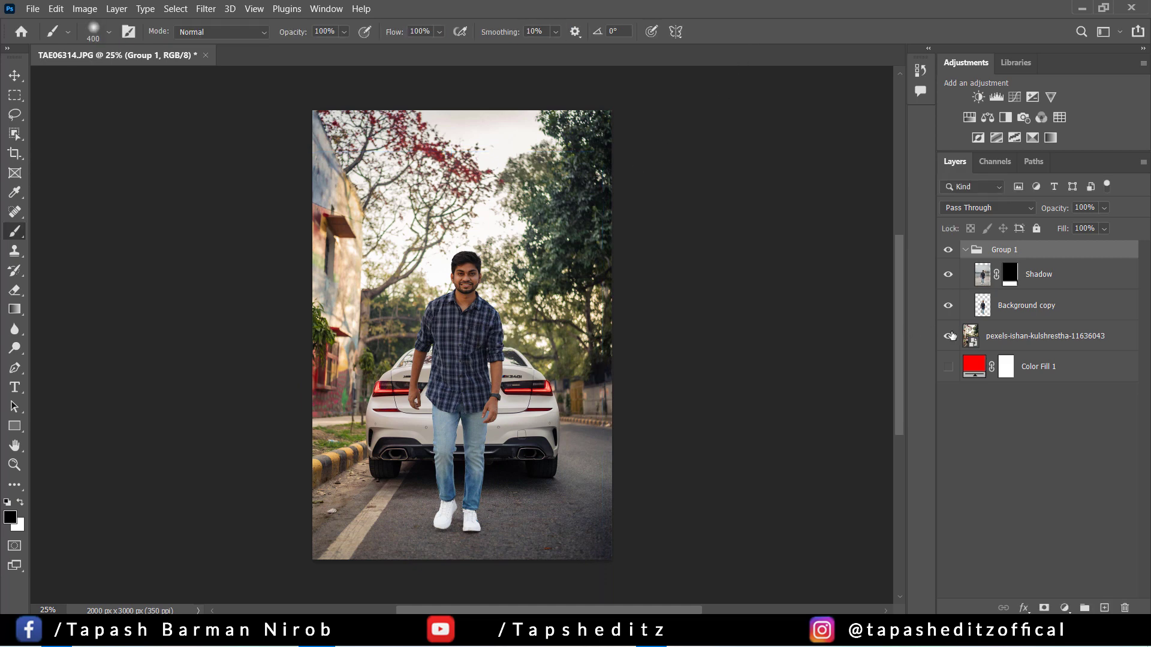
{"action": "left_click", "coordinate": [1026, 339]}
{"action": "key", "text": "ctrl+t"}
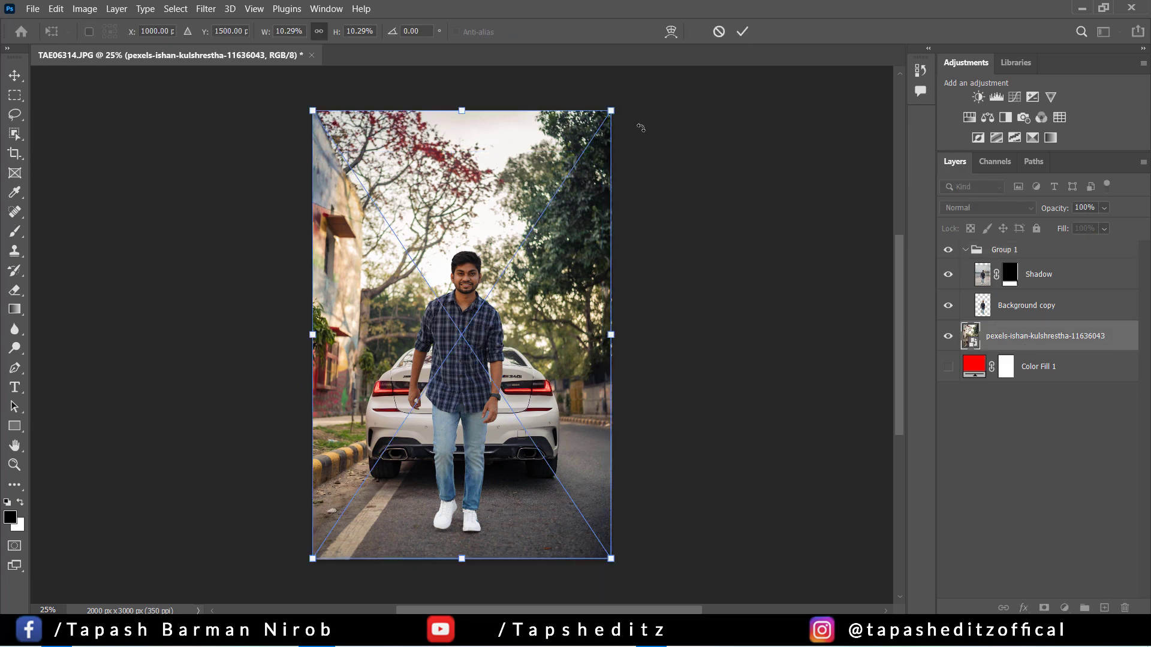
{"action": "left_click_drag", "start_coordinate": [610, 111], "coordinate": [631, 80]}
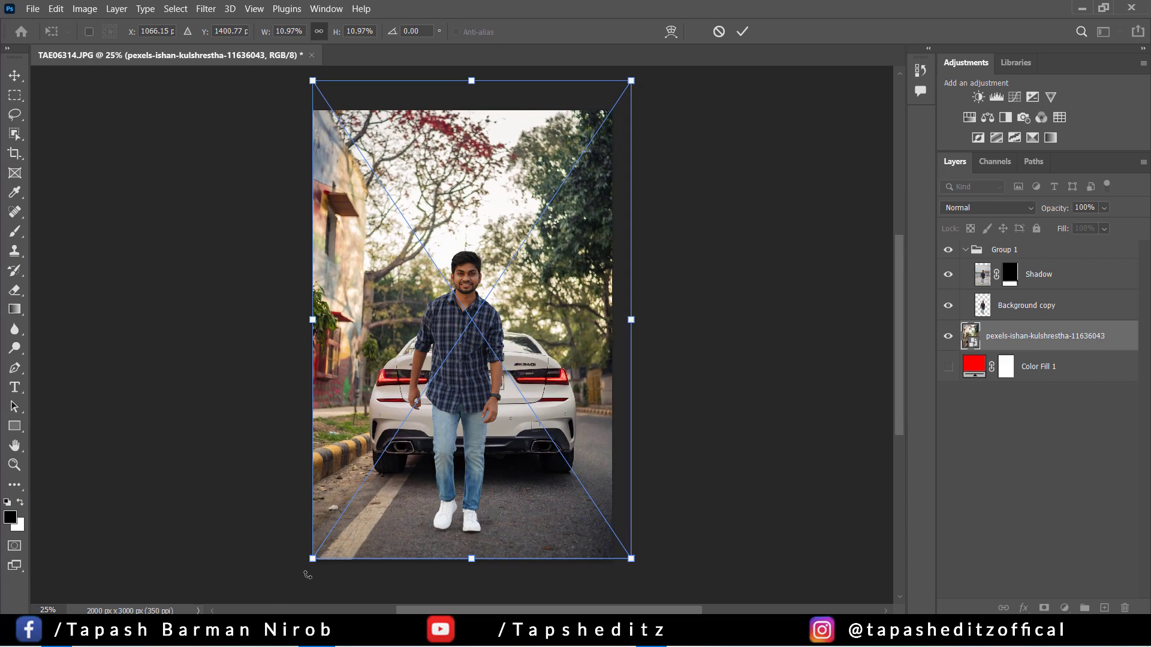
{"action": "left_click_drag", "start_coordinate": [312, 560], "coordinate": [297, 576]}
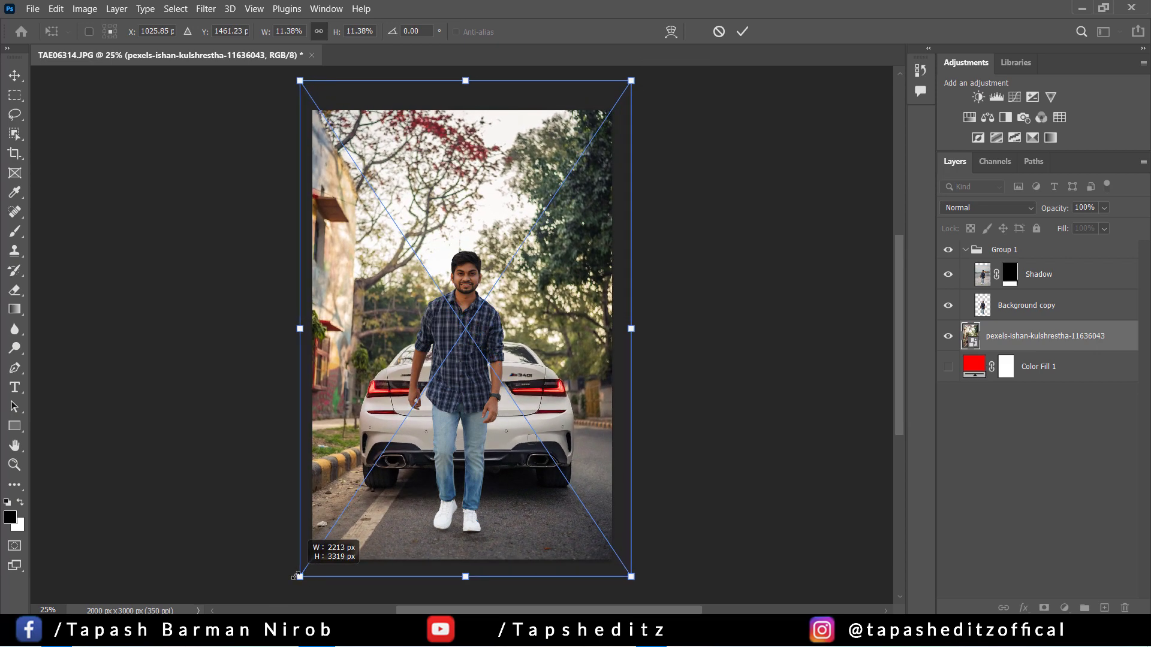
{"action": "left_click", "coordinate": [743, 31]}
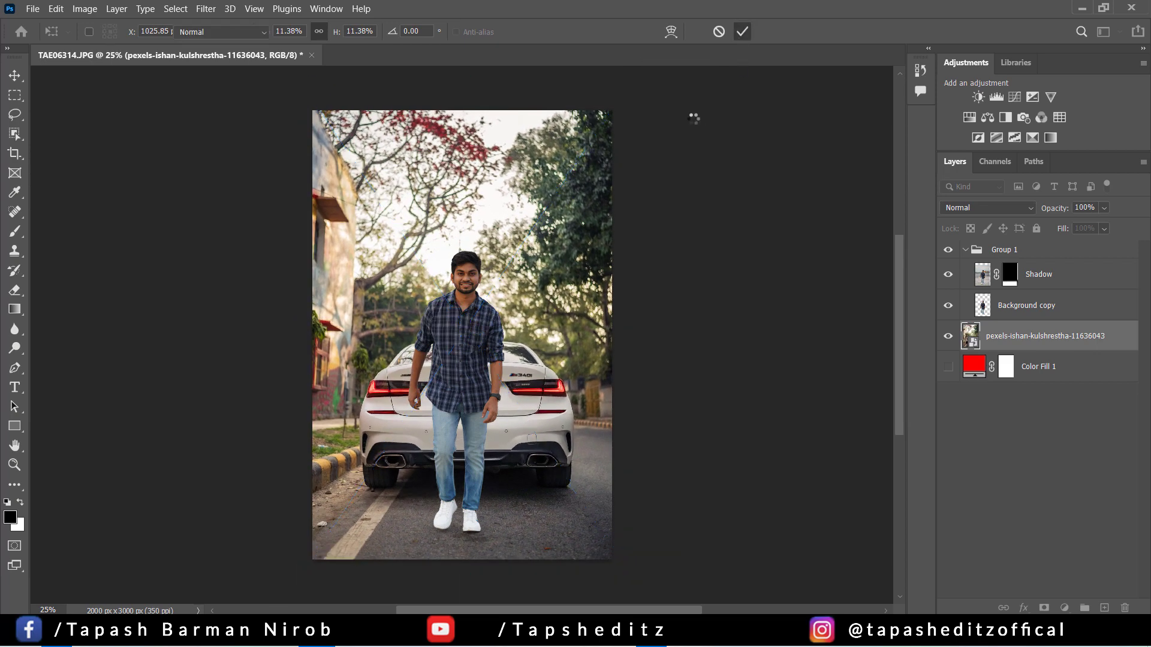
Rasterize the background photo, apply Auto Color, then reselect the man's Background copy layer
{"action": "right_click", "coordinate": [987, 334]}
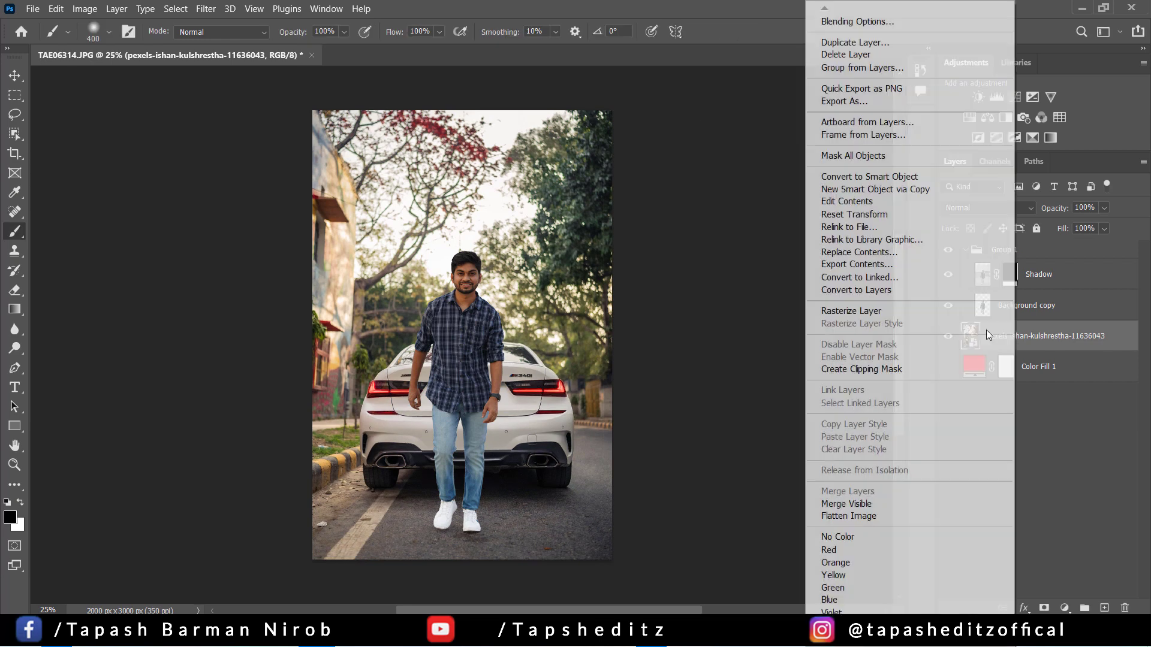
{"action": "left_click", "coordinate": [878, 310]}
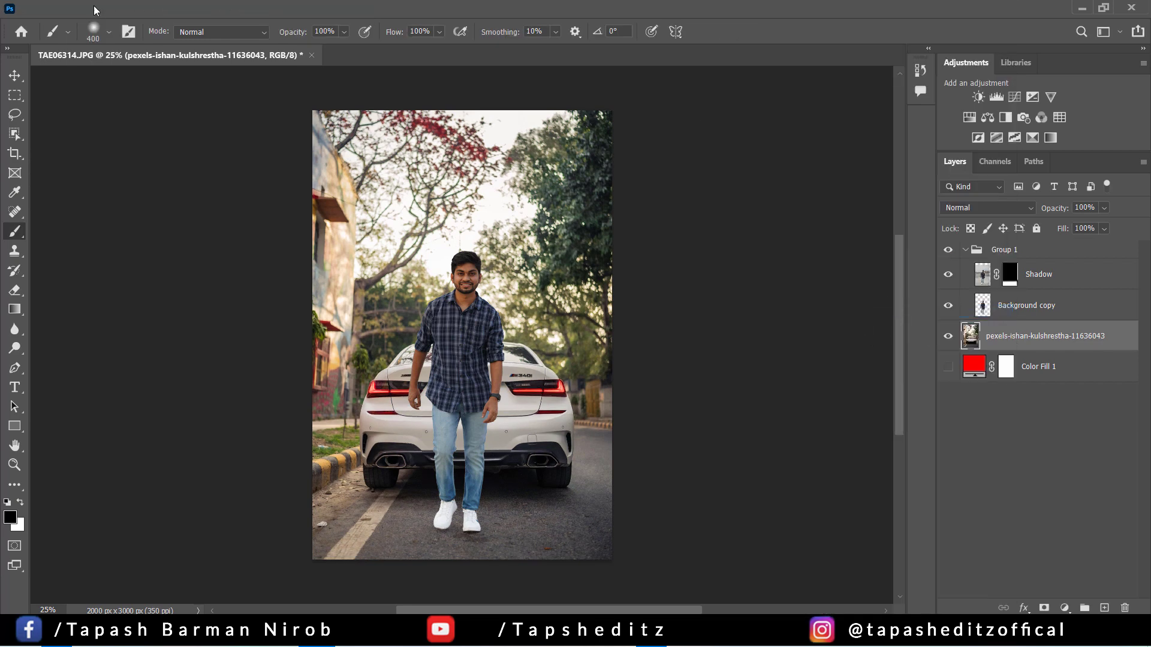
{"action": "left_click", "coordinate": [94, 5]}
{"action": "left_click", "coordinate": [128, 85]}
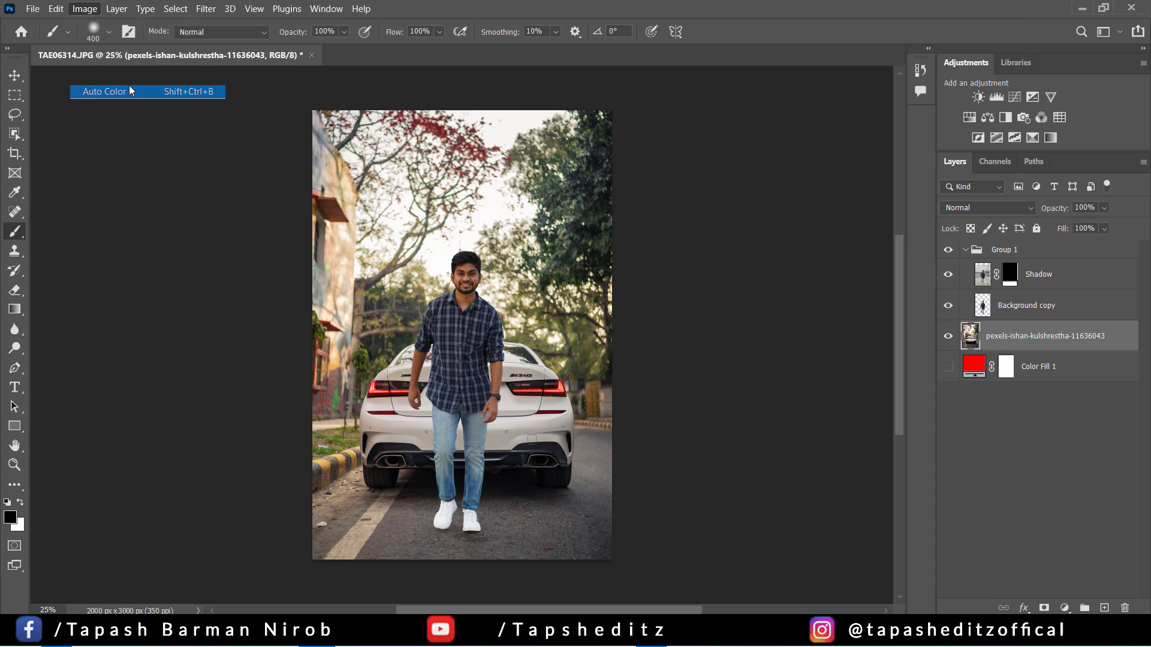
{"action": "left_click", "coordinate": [1033, 257]}
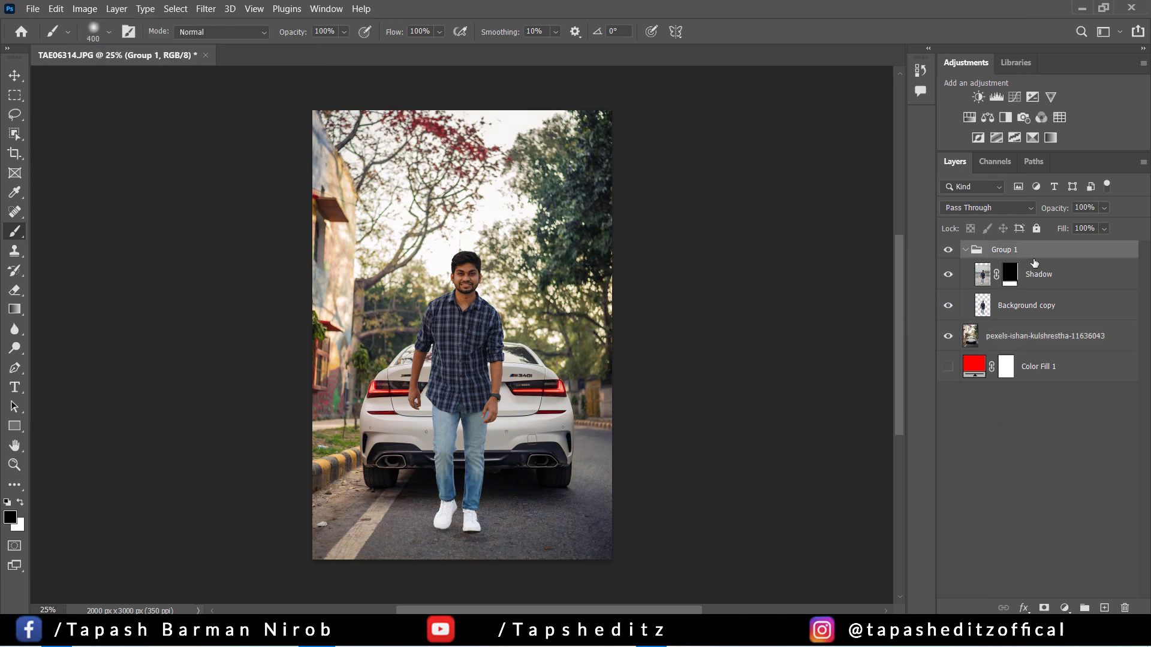
{"action": "left_click", "coordinate": [1013, 307]}
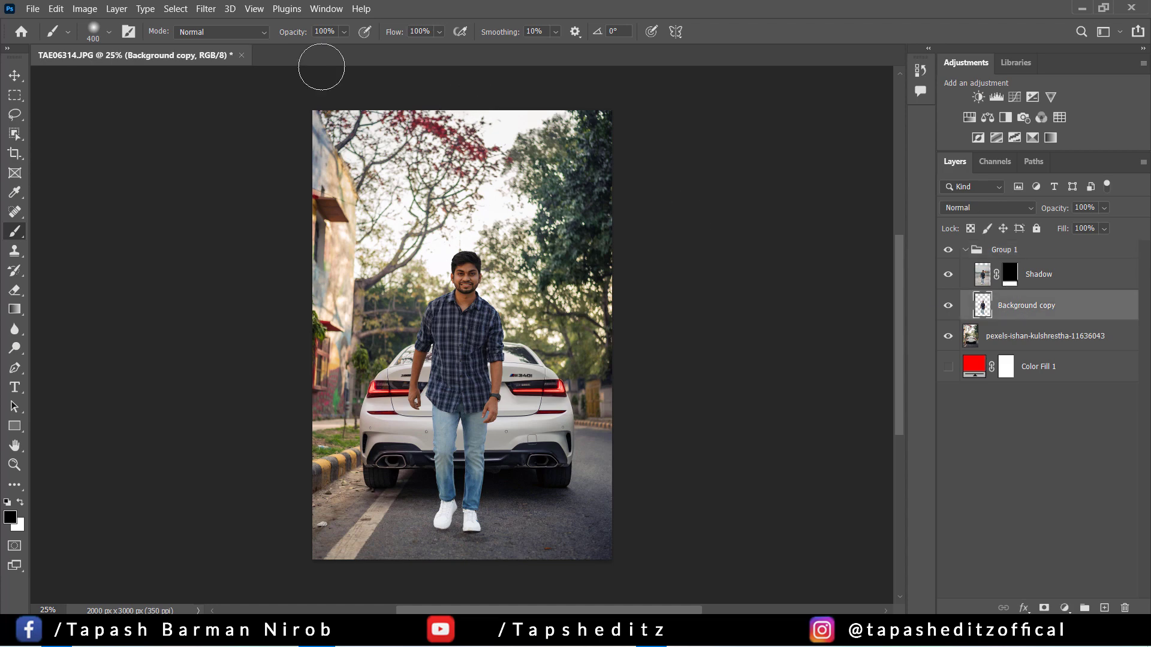
Apply a subtle Shadows/Highlights adjustment (Shadows 13%) to the man's Background copy layer
{"action": "left_click", "coordinate": [85, 8]}
{"action": "mouse_move", "coordinate": [107, 44]}
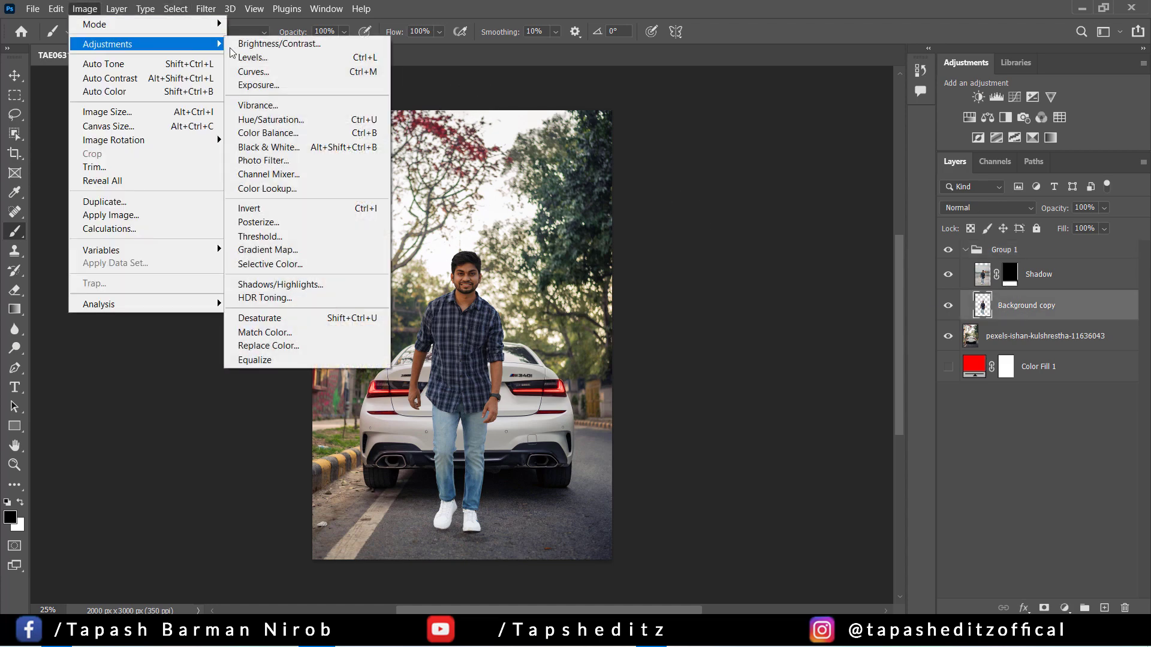
{"action": "left_click", "coordinate": [320, 286]}
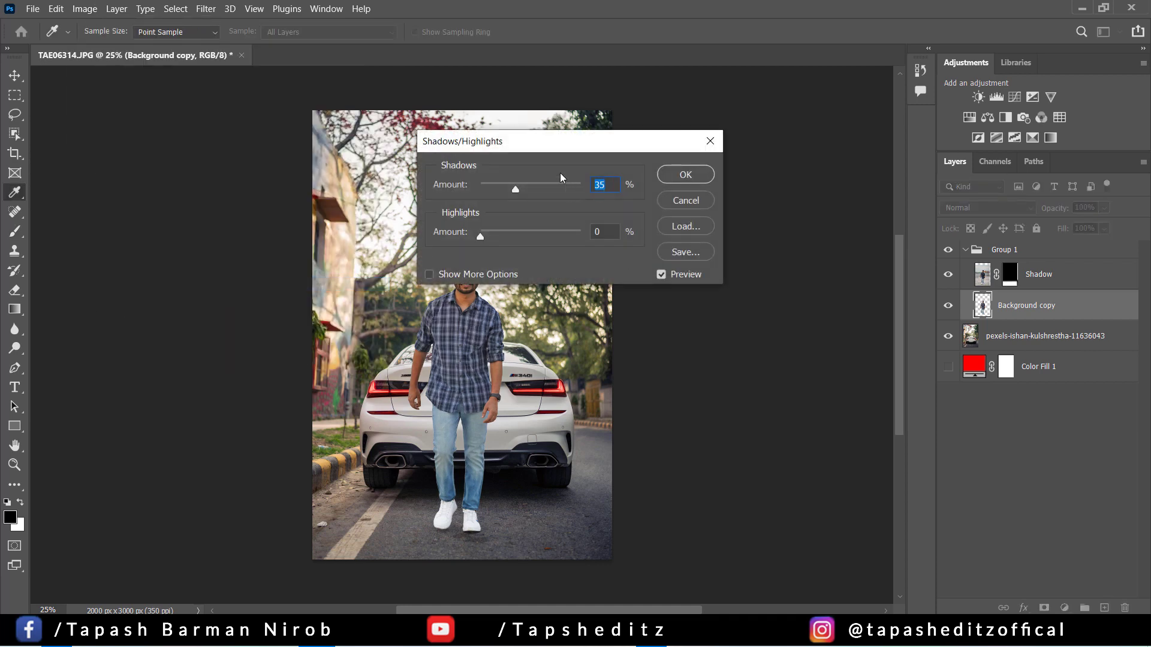
{"action": "left_click_drag", "start_coordinate": [558, 148], "coordinate": [931, 159]}
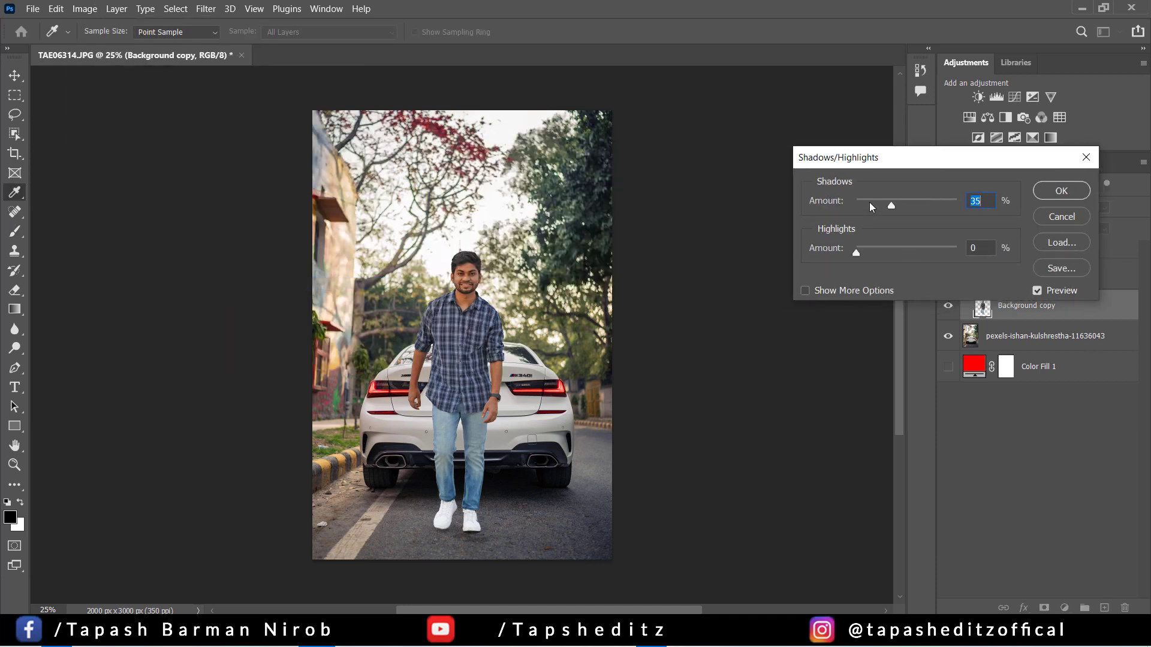
{"action": "left_click_drag", "start_coordinate": [869, 202], "coordinate": [869, 206]}
{"action": "left_click", "coordinate": [1058, 190]}
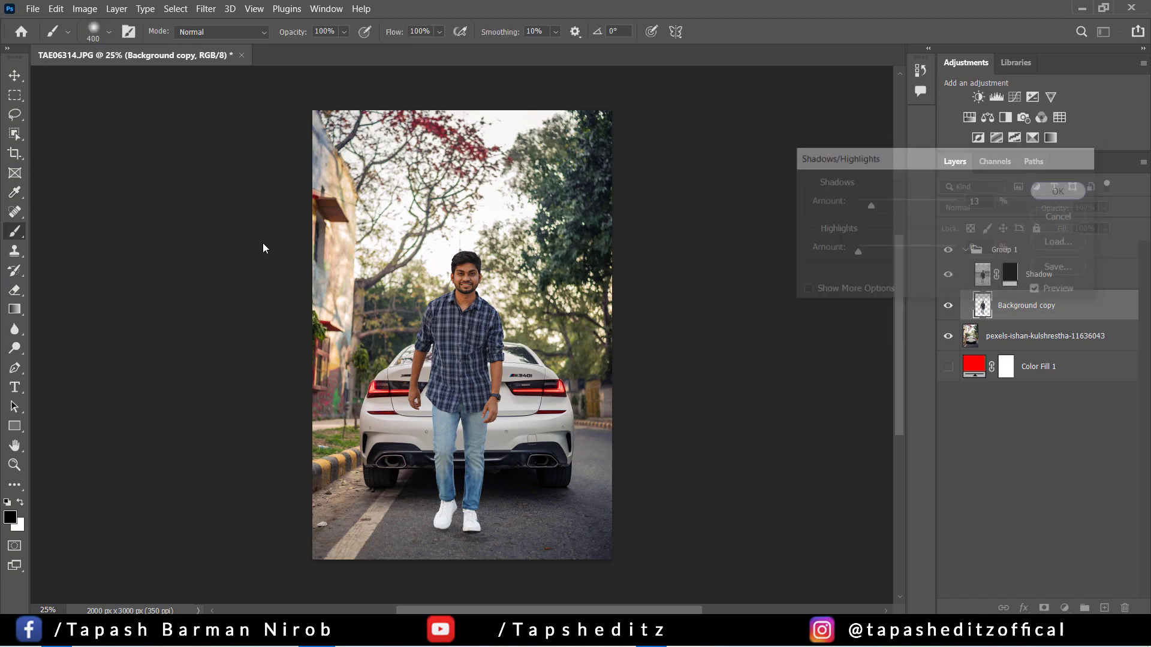
{"action": "key", "text": "ctrl+plus"}
{"action": "key", "text": "ctrl+plus"}
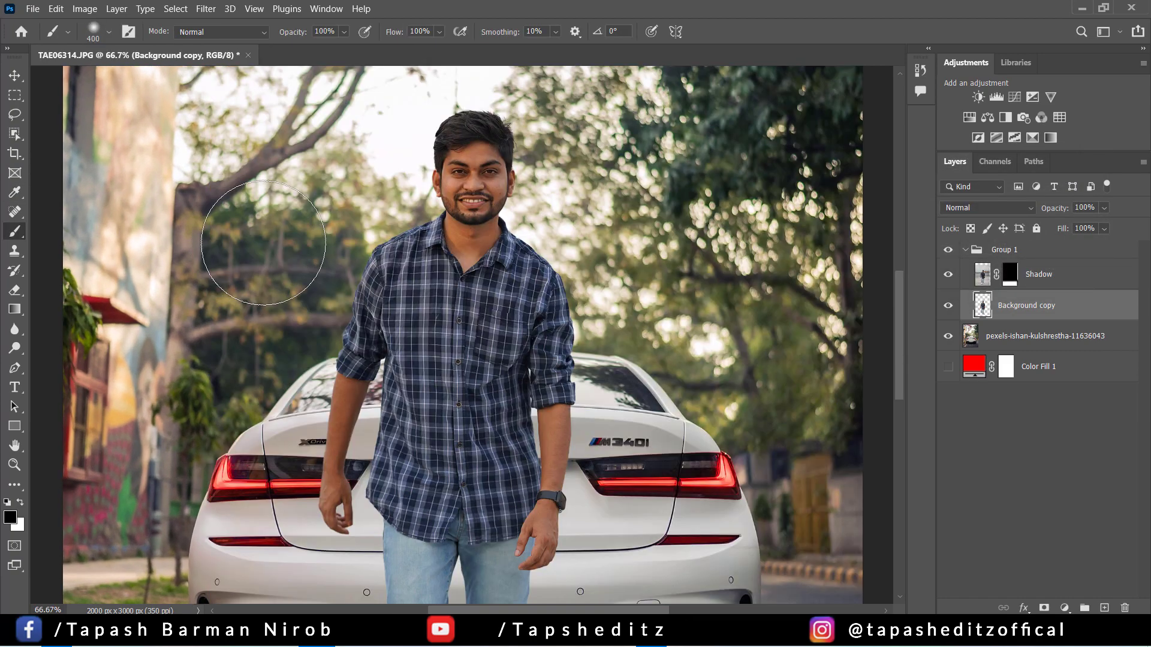
{"action": "key", "text": "ctrl+plus"}
Set the Spot Healing Brush to Normal mode at 8 px and heal the mark between the eyebrows
{"action": "key", "text": "ctrl+plus"}
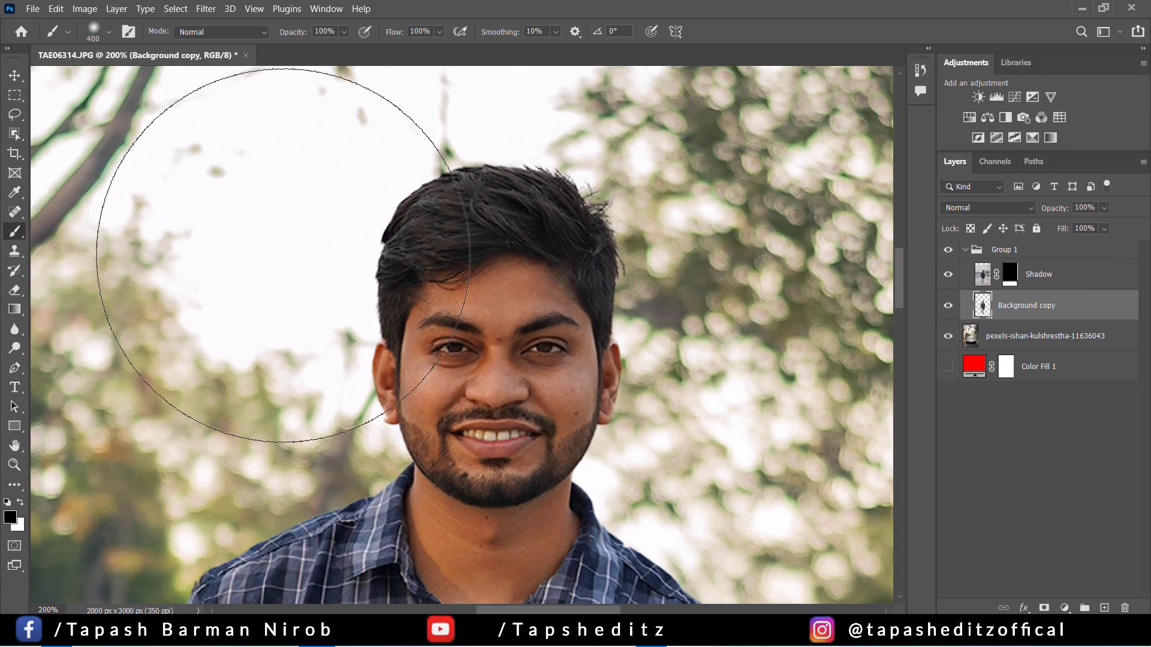
{"action": "key", "text": "ctrl+plus"}
{"action": "right_click", "coordinate": [16, 212]}
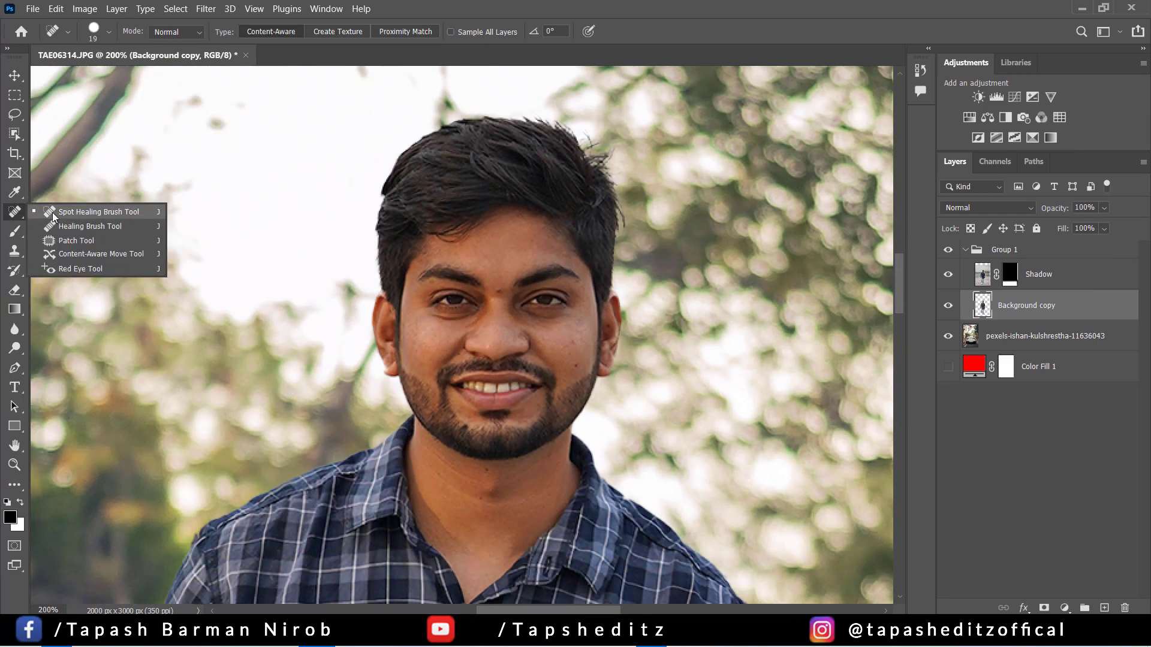
{"action": "left_click", "coordinate": [53, 213]}
{"action": "left_click", "coordinate": [180, 33]}
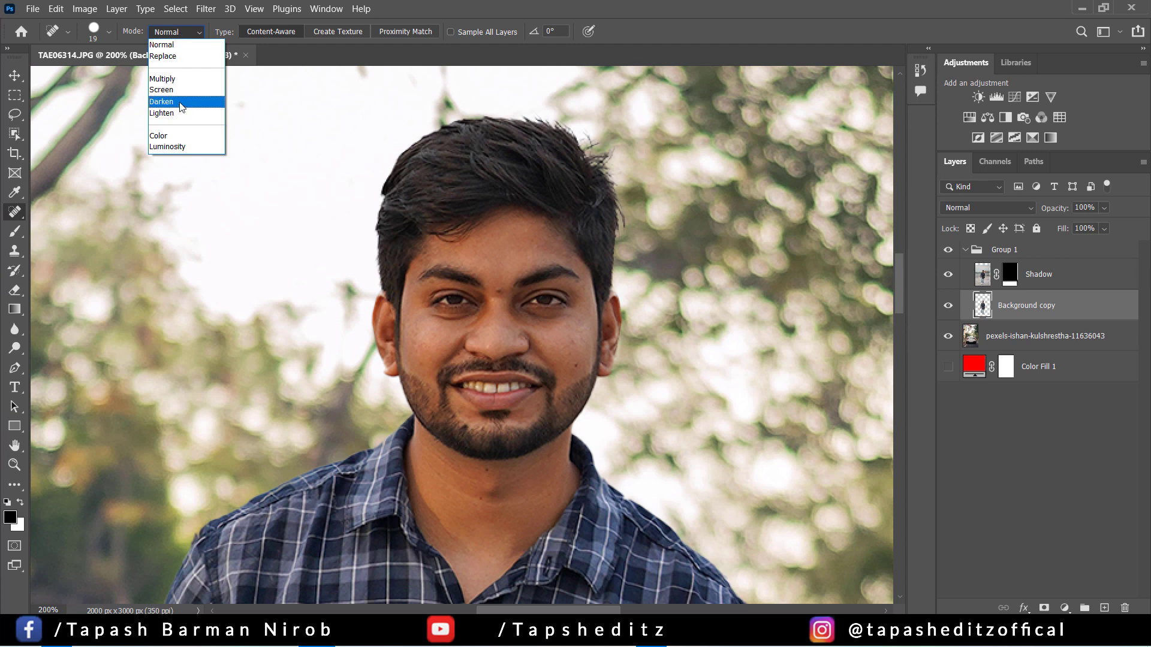
{"action": "left_click", "coordinate": [163, 45]}
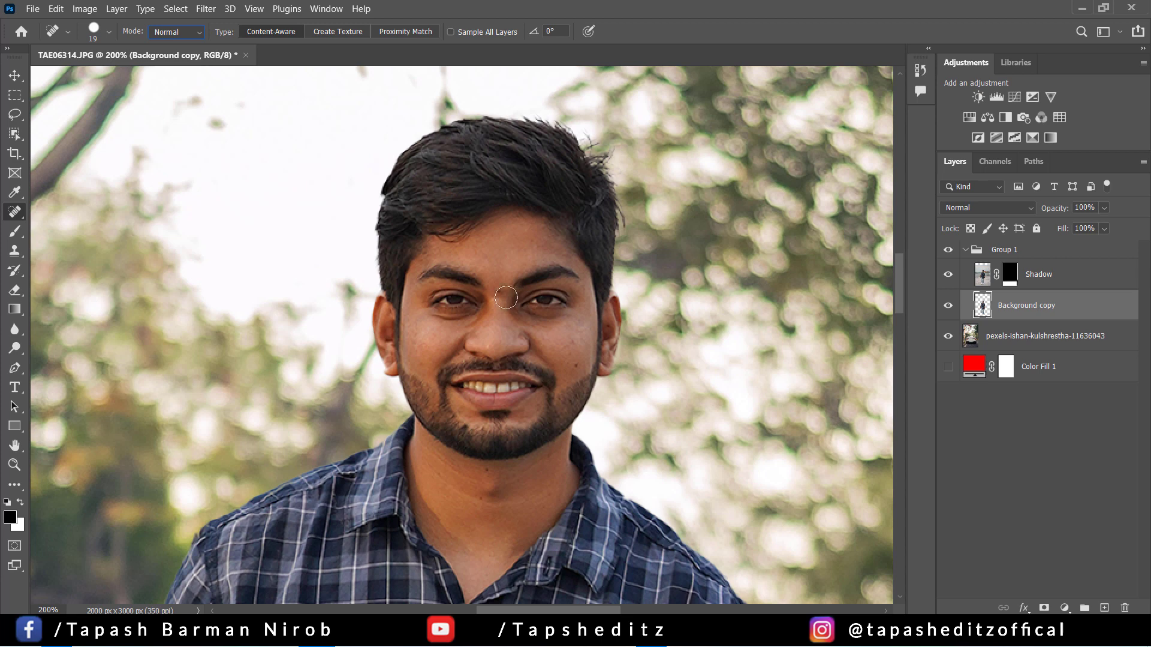
{"action": "left_click", "coordinate": [109, 31]}
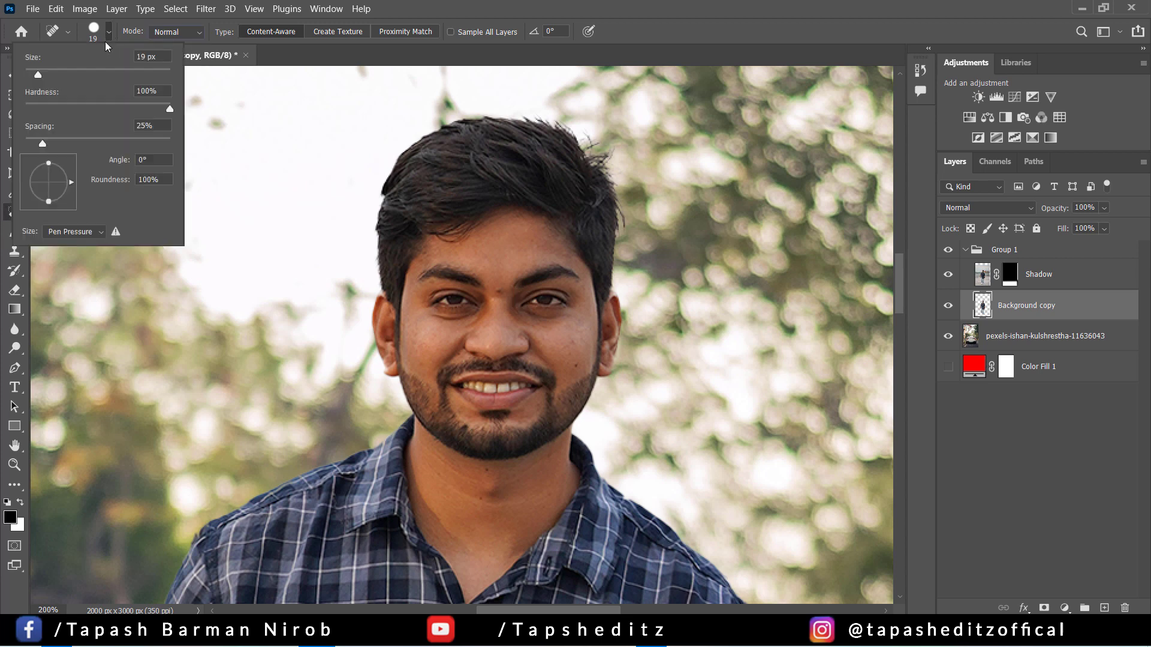
{"action": "left_click_drag", "start_coordinate": [32, 71], "coordinate": [28, 103]}
{"action": "key", "text": "Tab"}
{"action": "key", "text": "Return"}
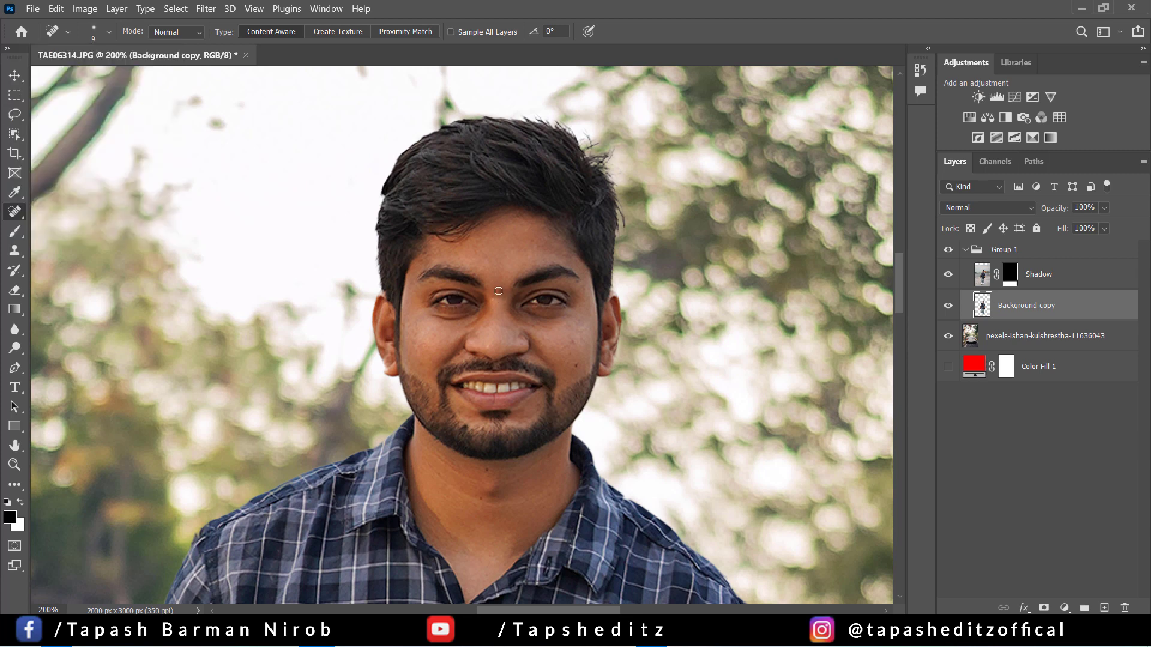
{"action": "left_click", "coordinate": [498, 290]}
Lower the brush spacing, shrink the brush, and heal the right-cheek spot and brow blemish
{"action": "left_click", "coordinate": [67, 32]}
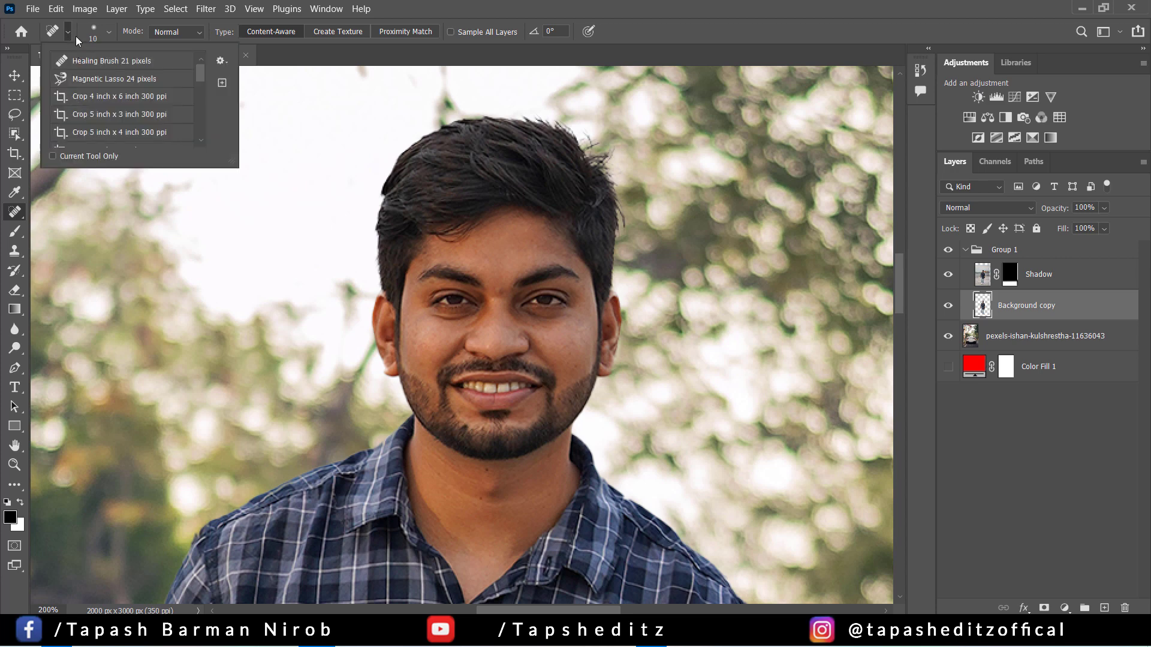
{"action": "left_click", "coordinate": [108, 32]}
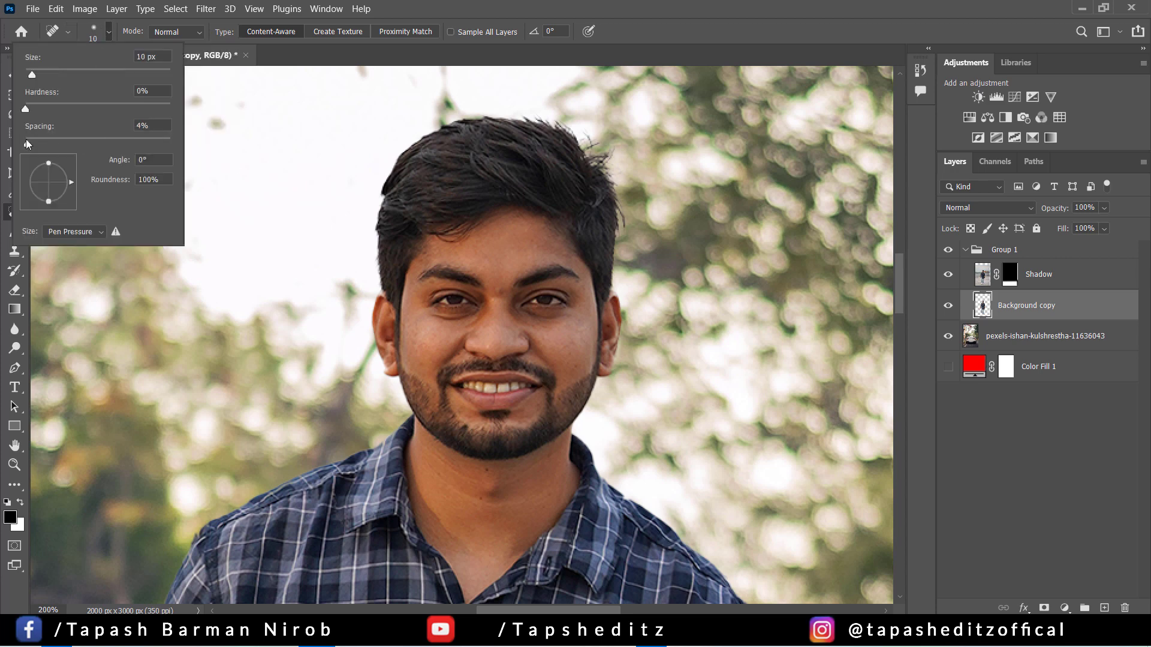
{"action": "mouse_move", "coordinate": [85, 144]}
{"action": "left_mouse_down"}
{"action": "mouse_move", "coordinate": [25, 144]}
{"action": "mouse_move", "coordinate": [192, 108]}
{"action": "left_mouse_up"}
{"action": "key", "text": "Return"}
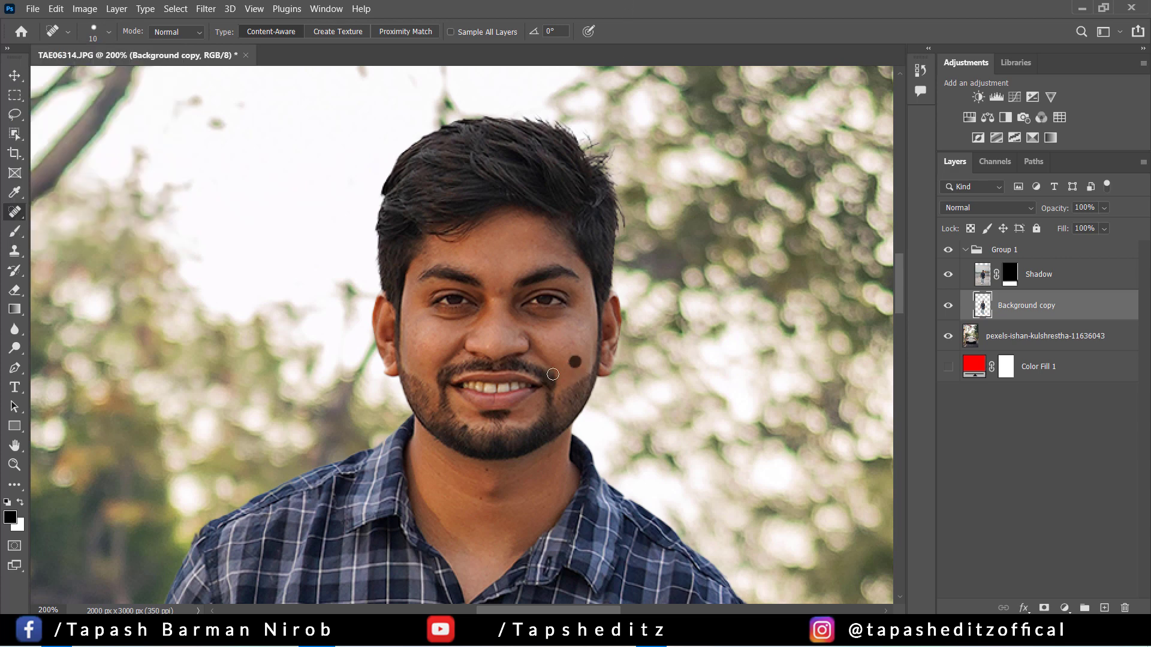
{"action": "key", "text": "bracketleft"}
{"action": "left_click_drag", "start_coordinate": [564, 348], "coordinate": [574, 336]}
{"action": "left_click", "coordinate": [498, 290]}
{"action": "key", "text": "ctrl+plus"}
{"action": "key", "text": "ctrl+plus"}
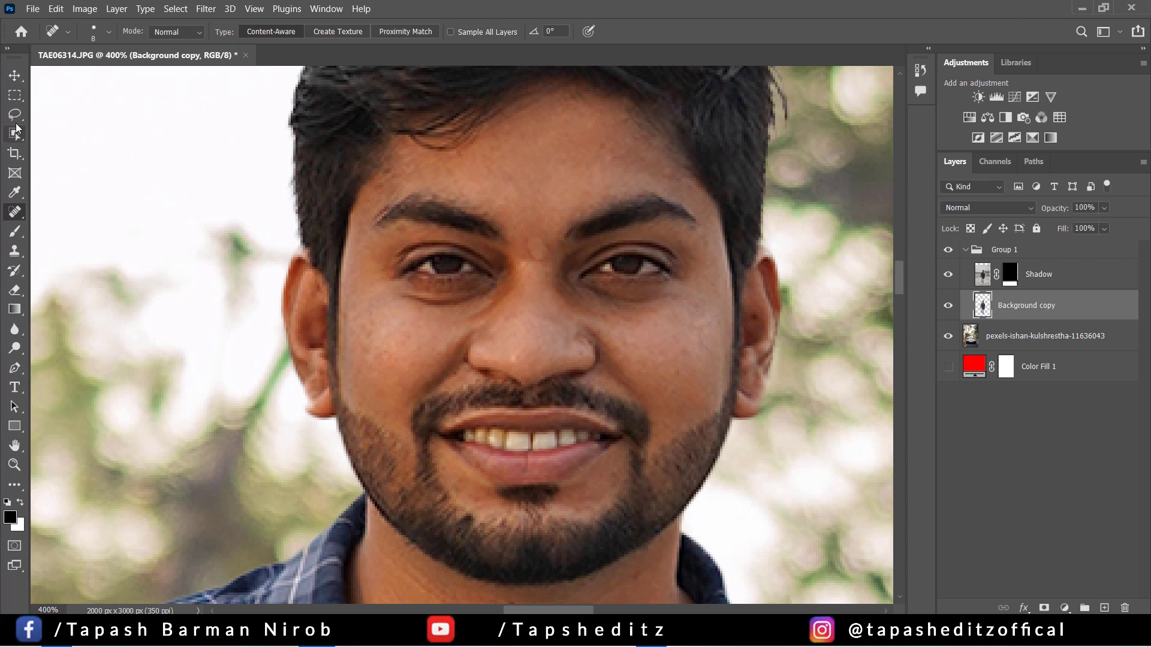
{"action": "left_click", "coordinate": [15, 134]}
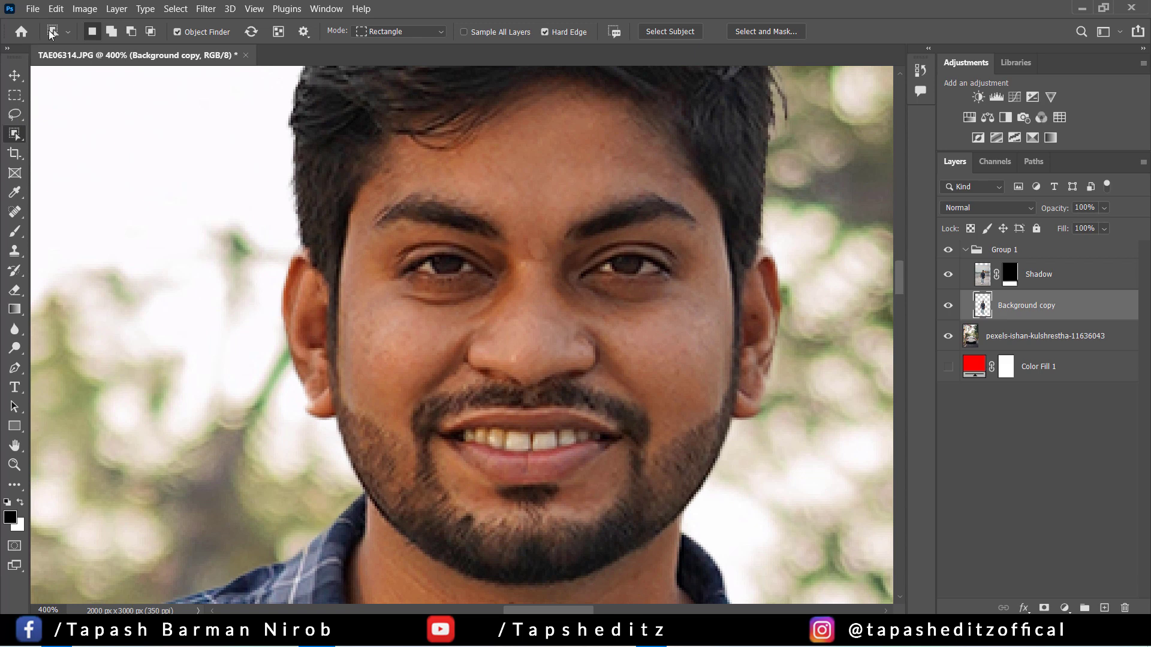
Lasso-select the mark between the man's eyebrows
{"action": "key", "text": "l"}
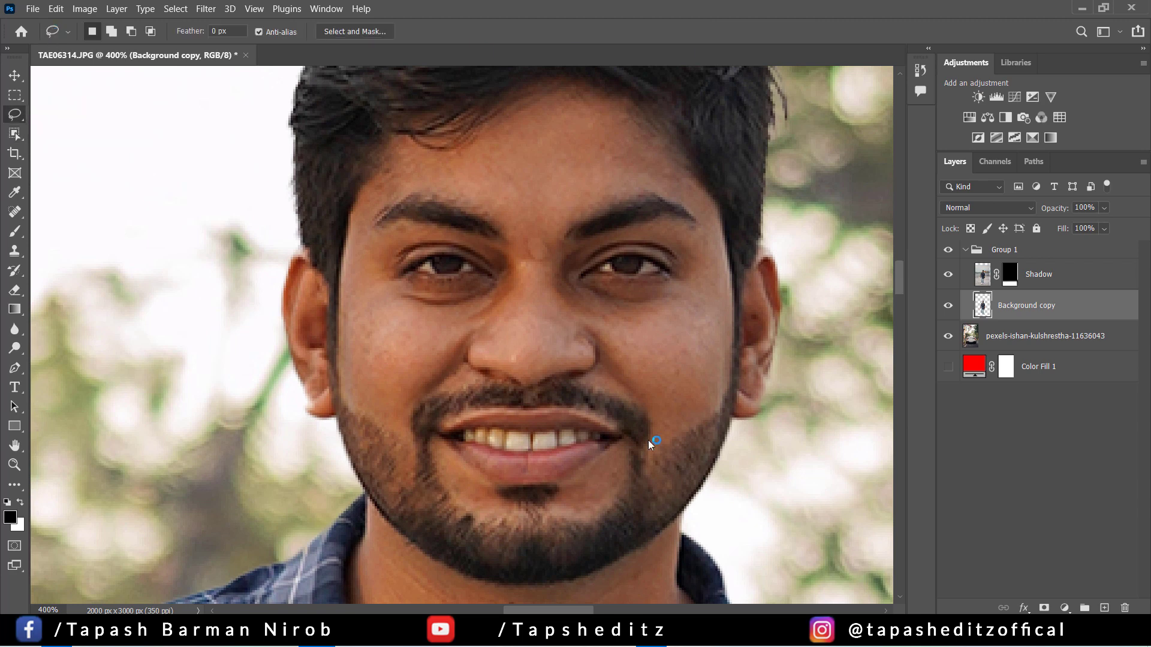
{"action": "left_click", "coordinate": [1120, 30]}
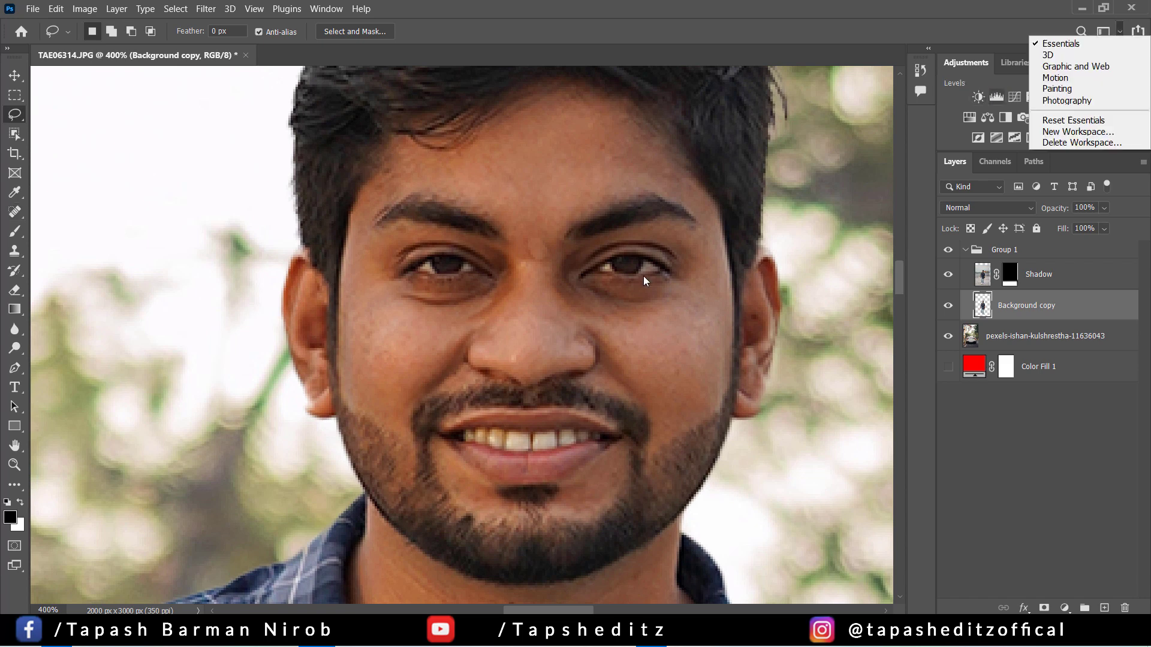
{"action": "left_click", "coordinate": [596, 250]}
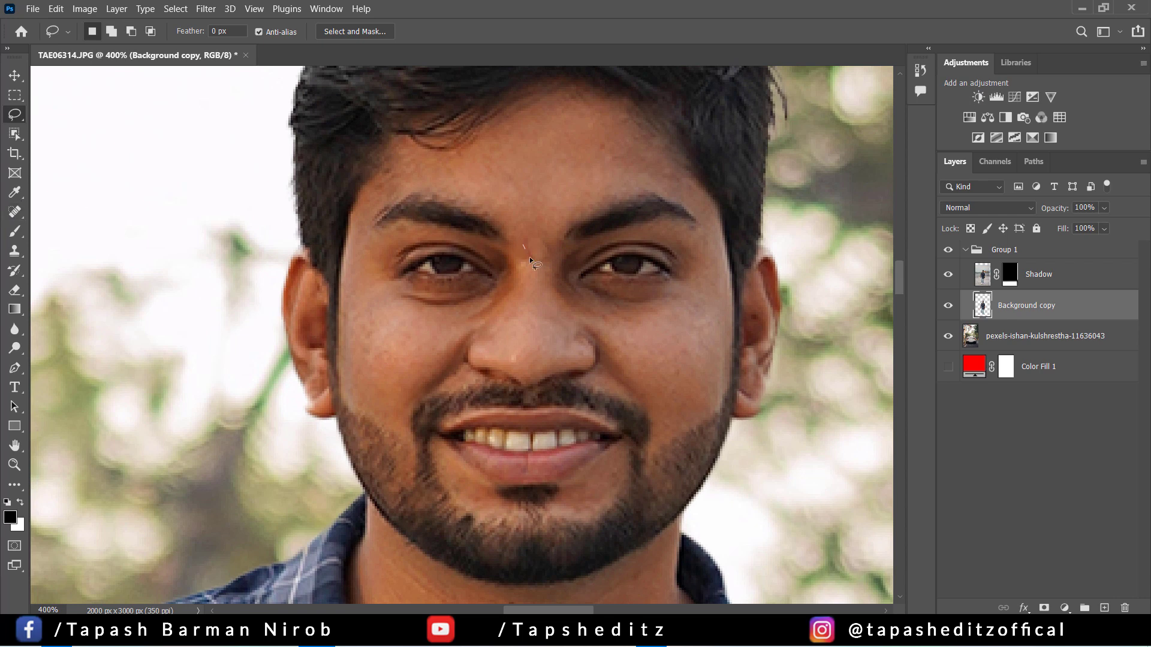
{"action": "left_click_drag", "start_coordinate": [545, 262], "coordinate": [530, 231]}
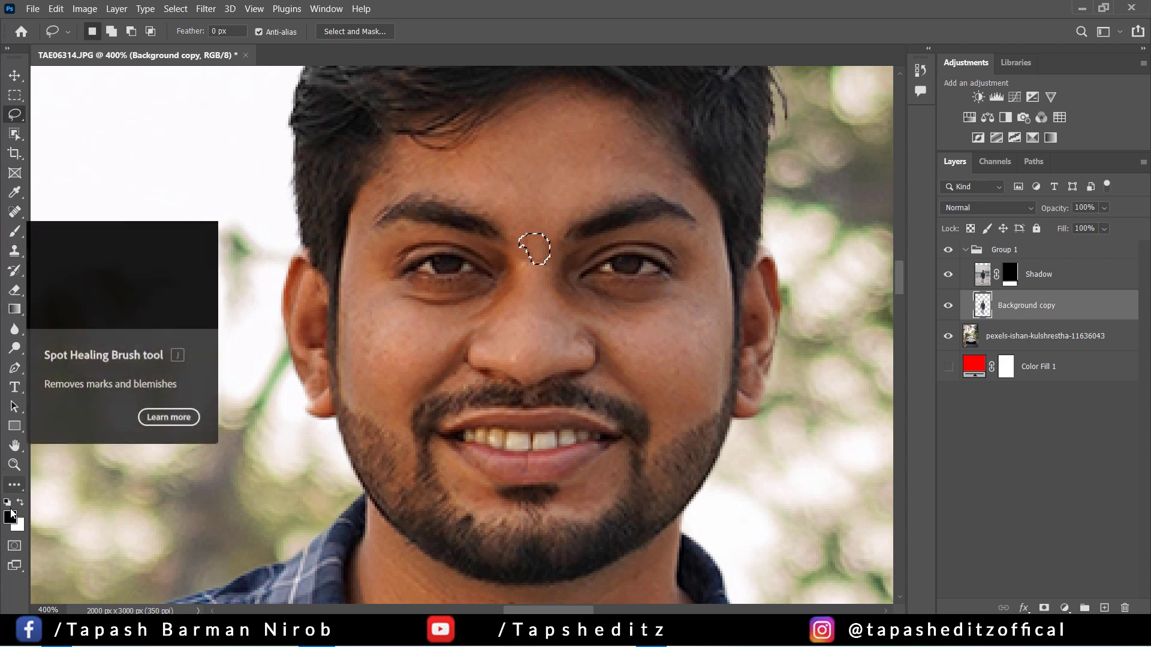
Patch the selected brow mark with forehead skin from above, deselect, and fit the image on screen
{"action": "left_click", "coordinate": [24, 214]}
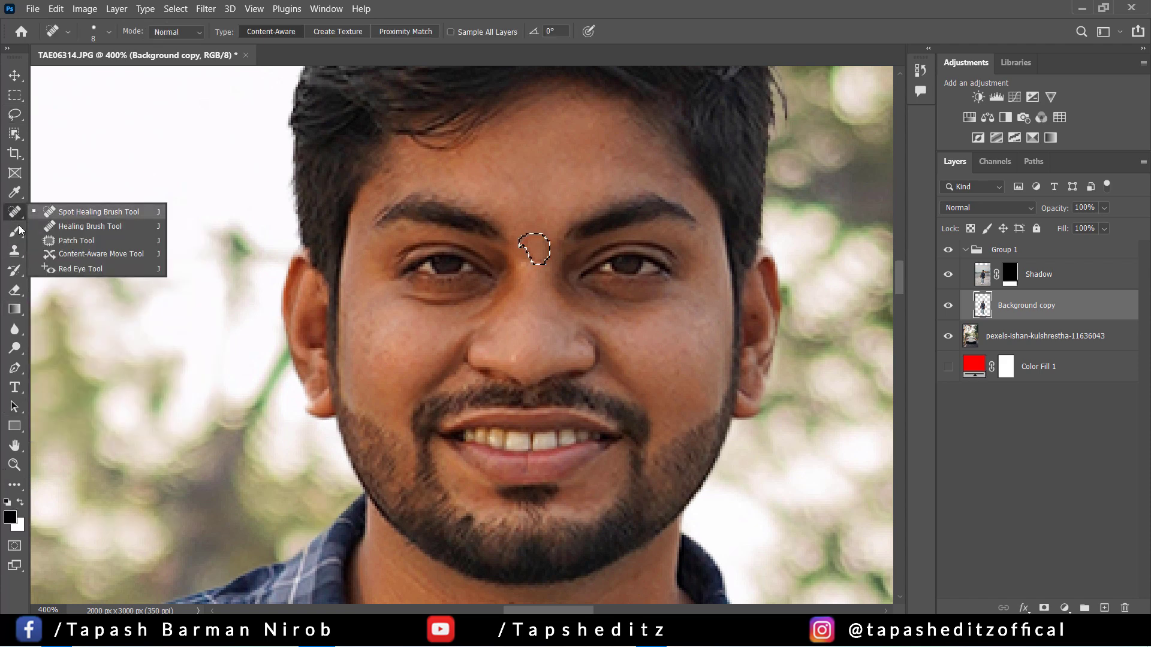
{"action": "left_click", "coordinate": [15, 491]}
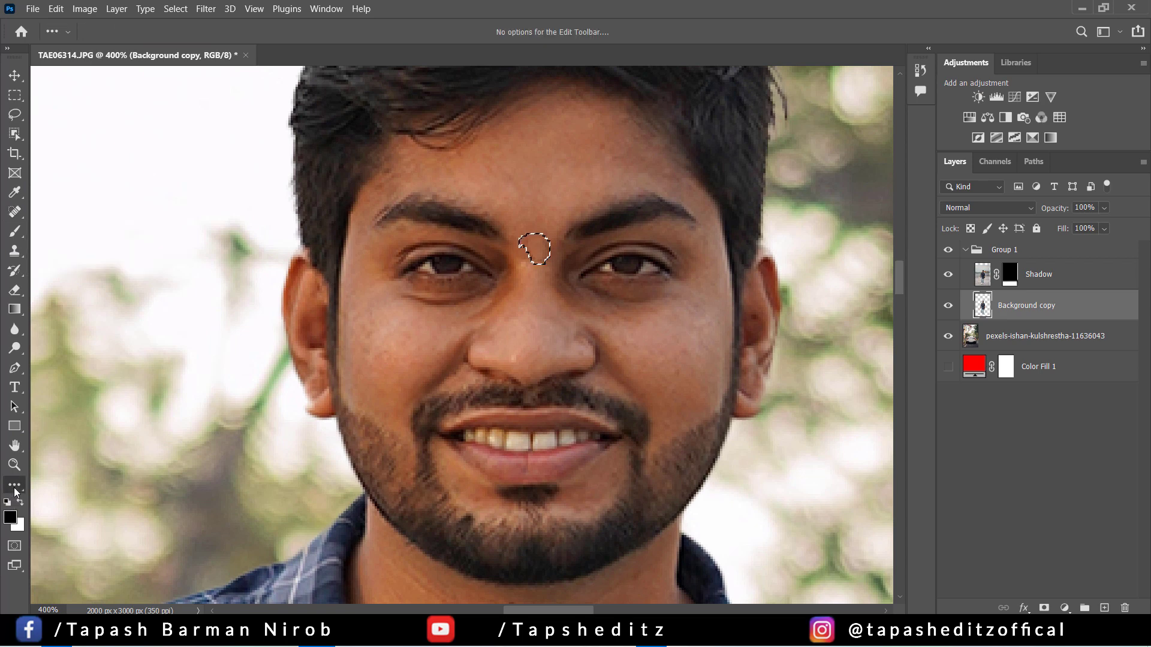
{"action": "right_click", "coordinate": [23, 213]}
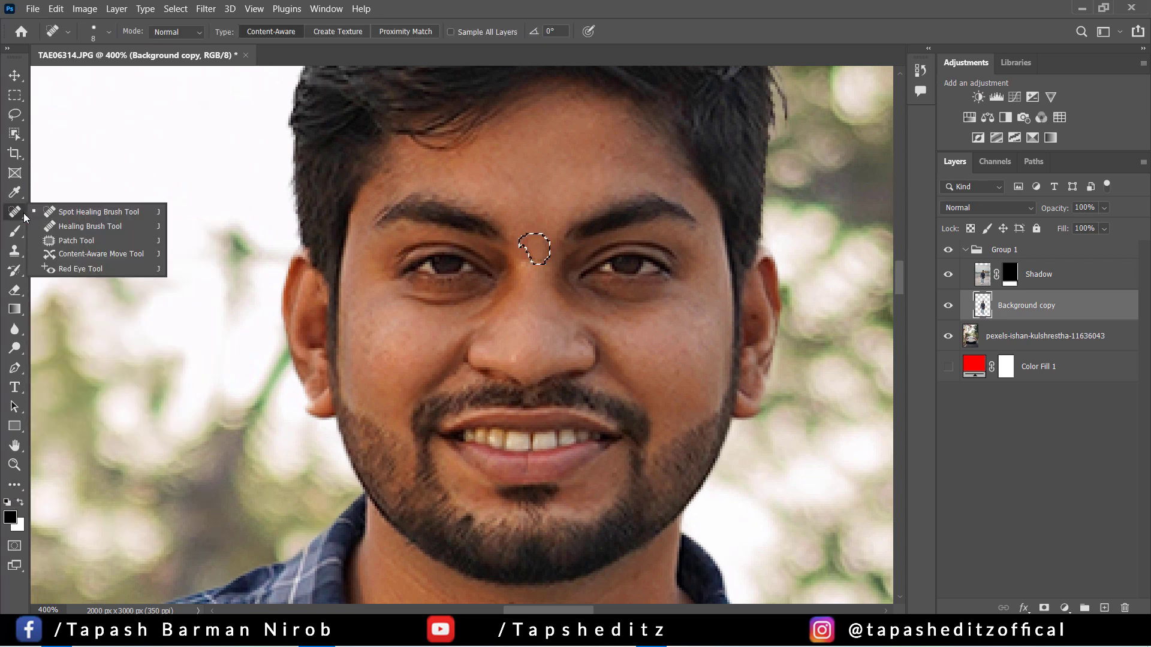
{"action": "left_click", "coordinate": [78, 240]}
{"action": "left_click_drag", "start_coordinate": [543, 247], "coordinate": [548, 196]}
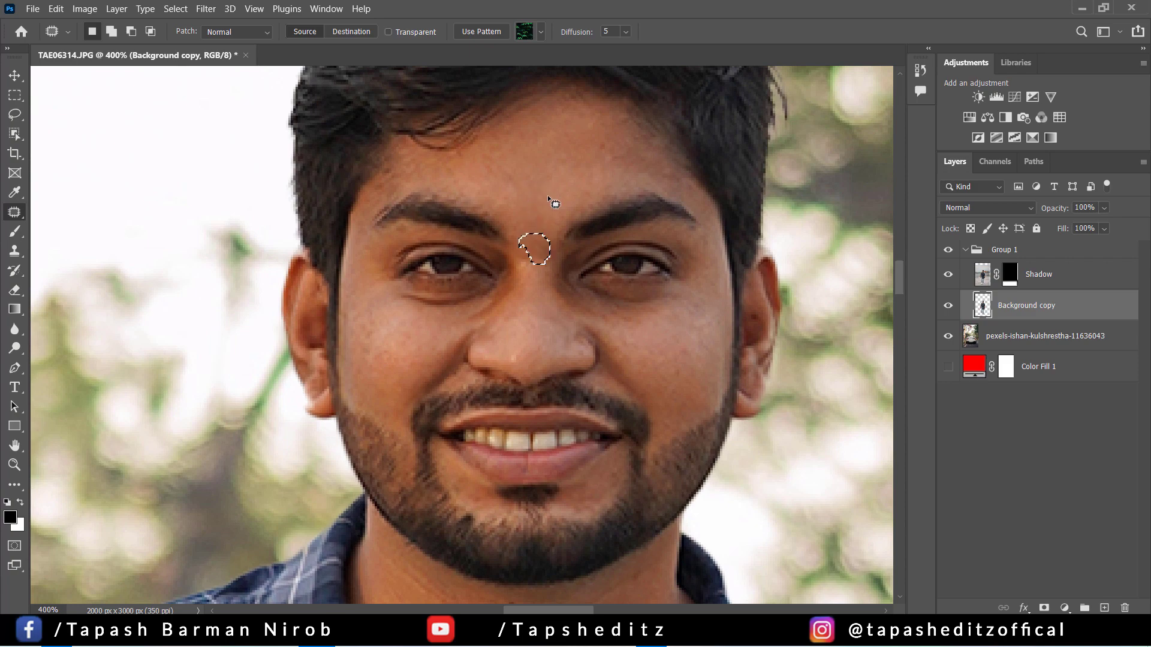
{"action": "key", "text": "ctrl+d"}
{"action": "key", "text": "ctrl+0"}
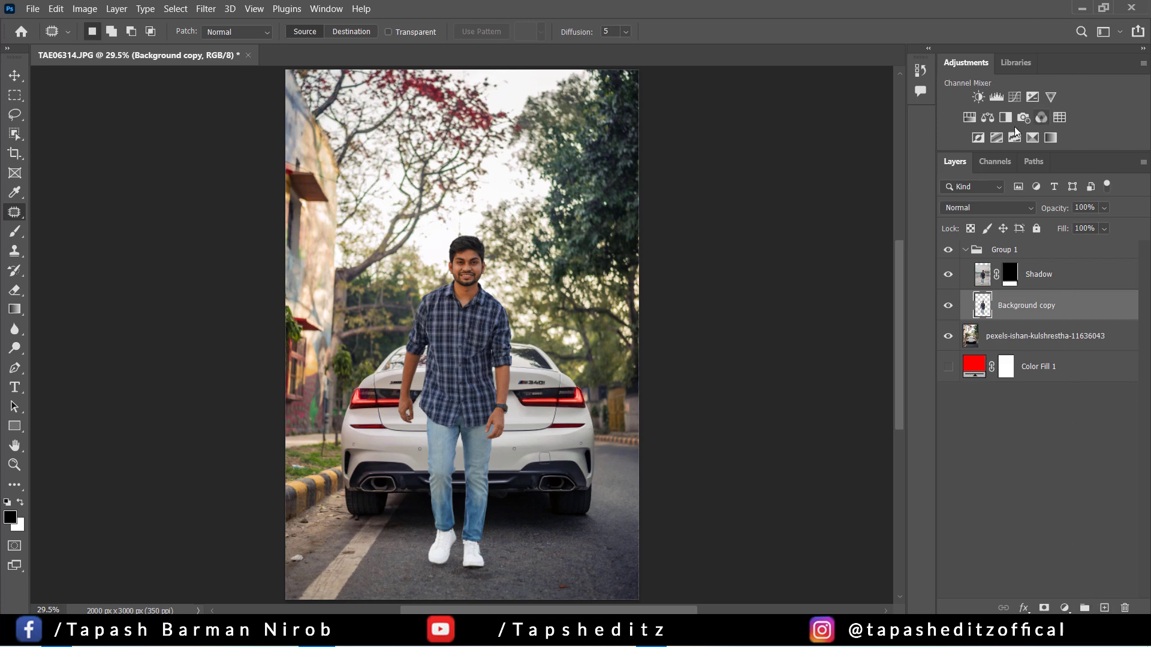
Add a Levels layer clipped to the man and set the midtones to 0.76
{"action": "left_click", "coordinate": [996, 100]}
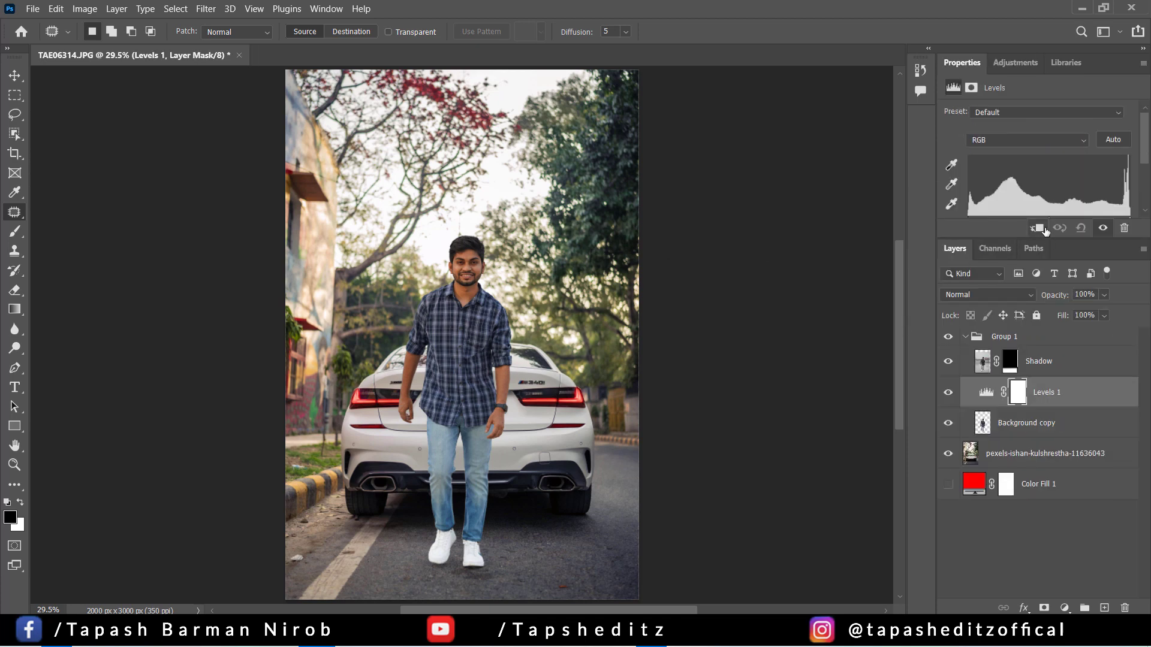
{"action": "left_click", "coordinate": [1037, 228]}
{"action": "scroll", "coordinate": [1048, 187], "scroll_direction": "down", "scroll_amount": 2}
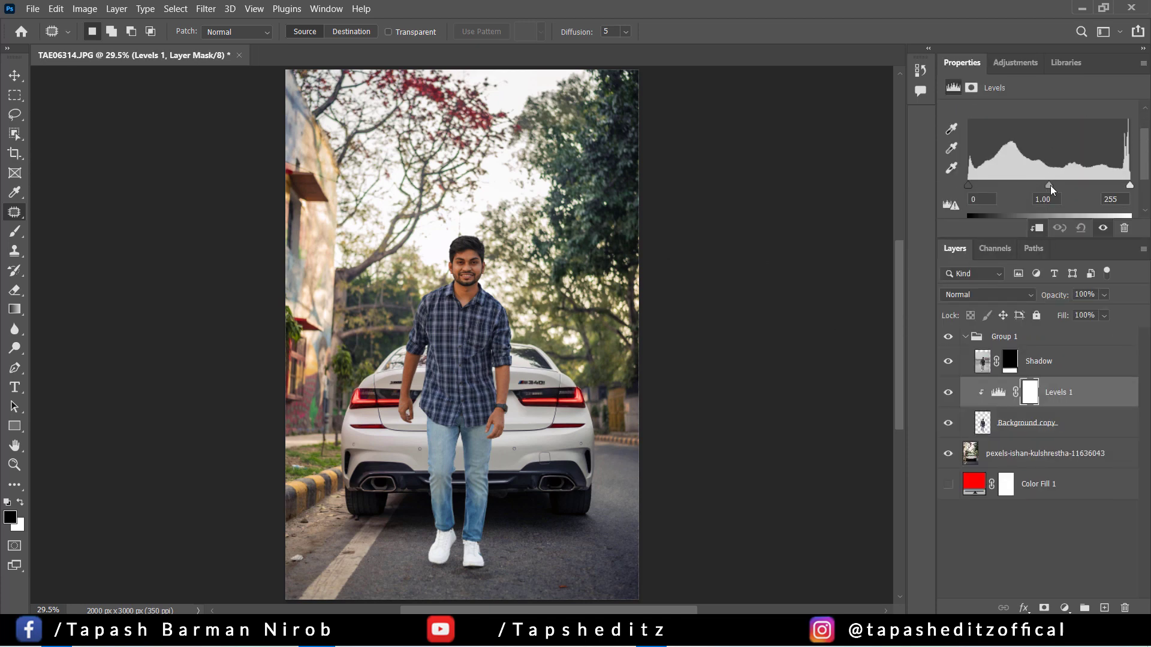
{"action": "left_click_drag", "start_coordinate": [1049, 187], "coordinate": [1058, 187]}
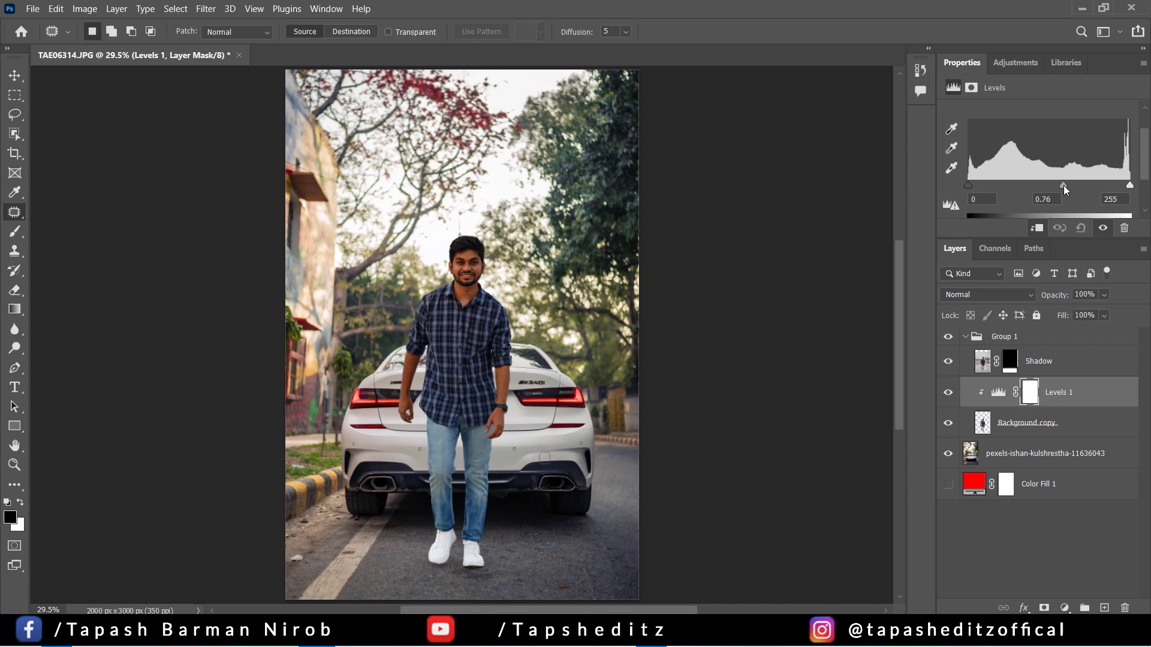
Paint black on the Levels mask to keep the darkening off the face and body
{"action": "left_click", "coordinate": [1029, 393]}
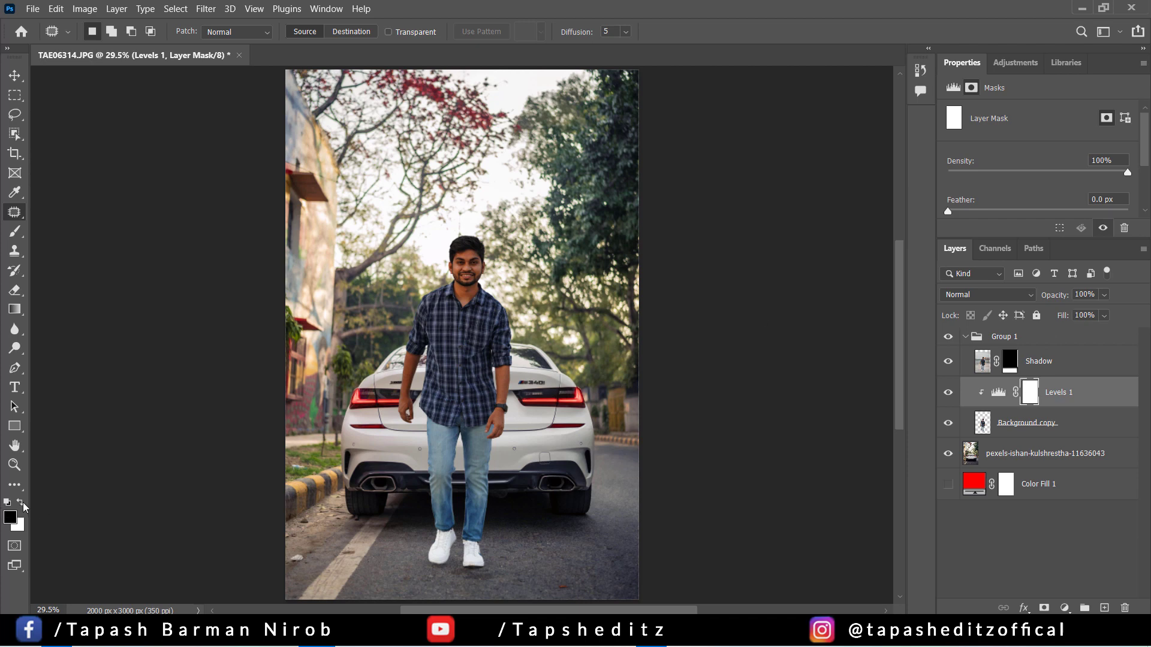
{"action": "left_click", "coordinate": [14, 231]}
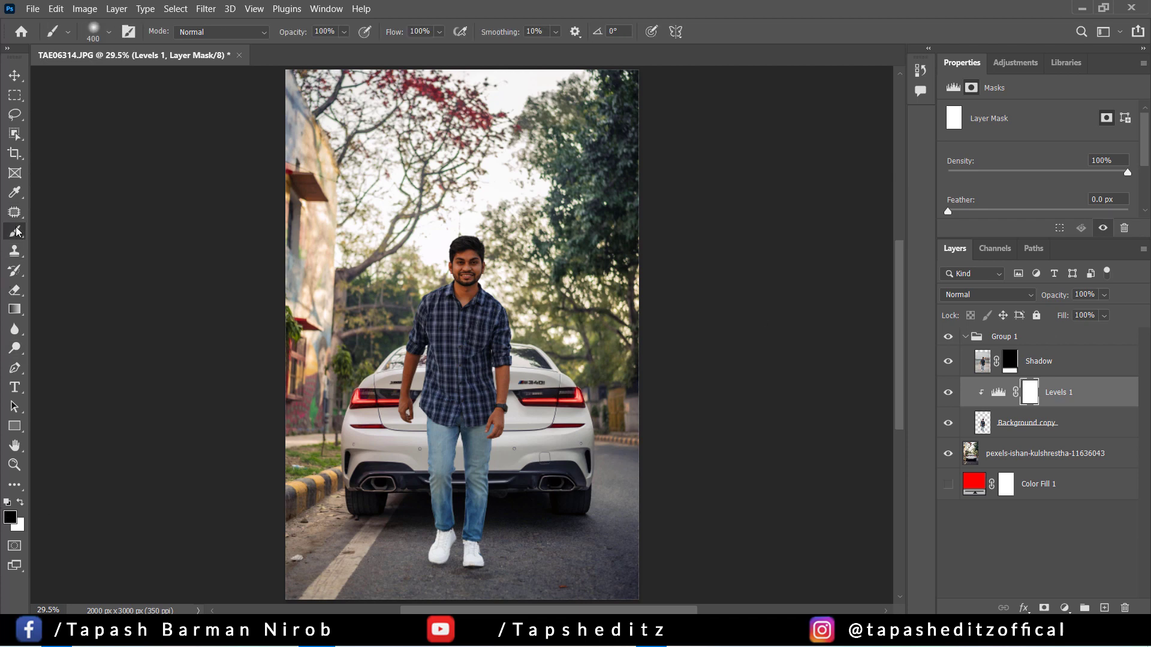
{"action": "left_click_drag", "start_coordinate": [455, 258], "coordinate": [473, 266]}
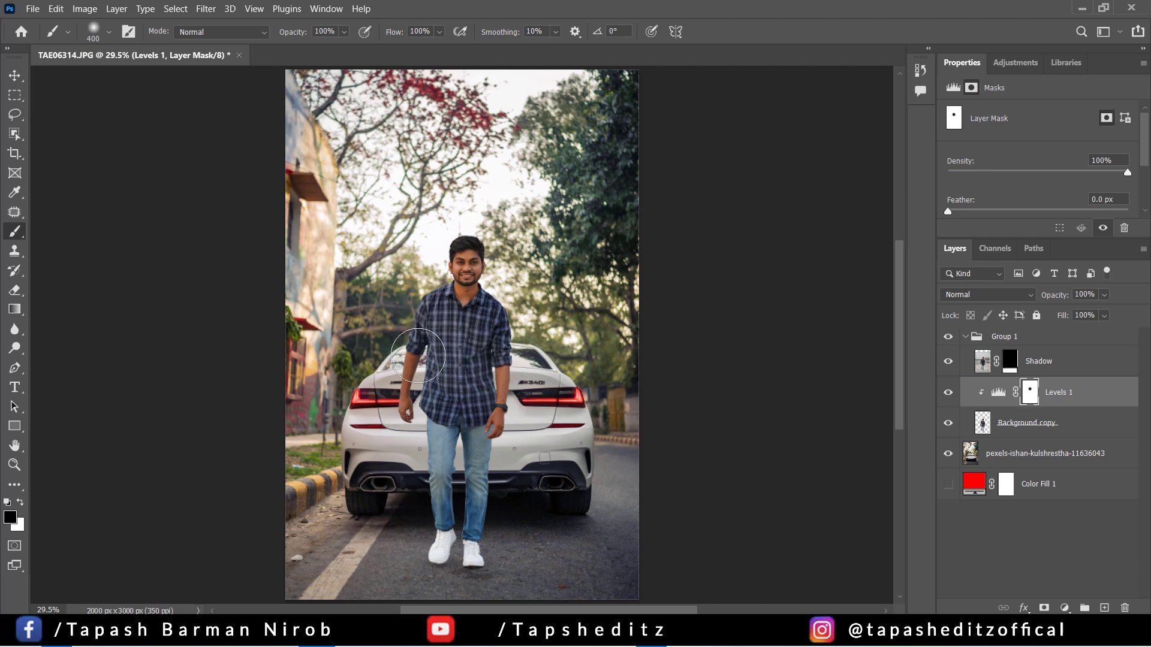
{"action": "left_click_drag", "start_coordinate": [405, 326], "coordinate": [473, 367]}
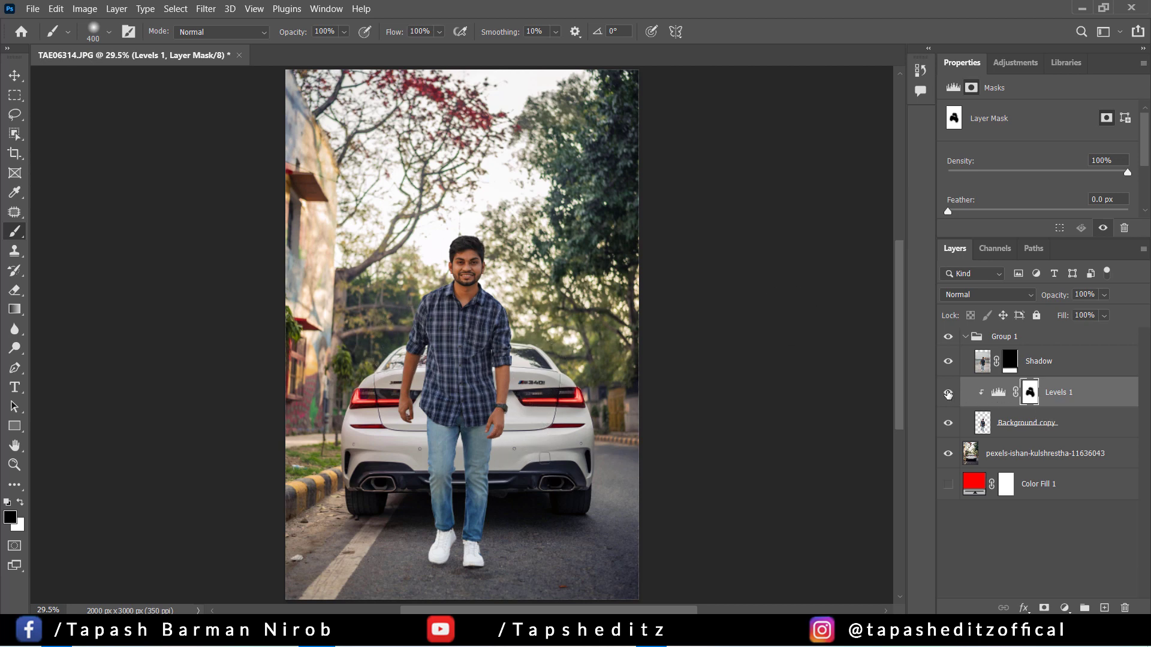
{"action": "left_click", "coordinate": [948, 393]}
{"action": "left_click", "coordinate": [948, 393]}
Merge the Levels adjustment down into the Background copy layer
{"action": "right_click", "coordinate": [1073, 397]}
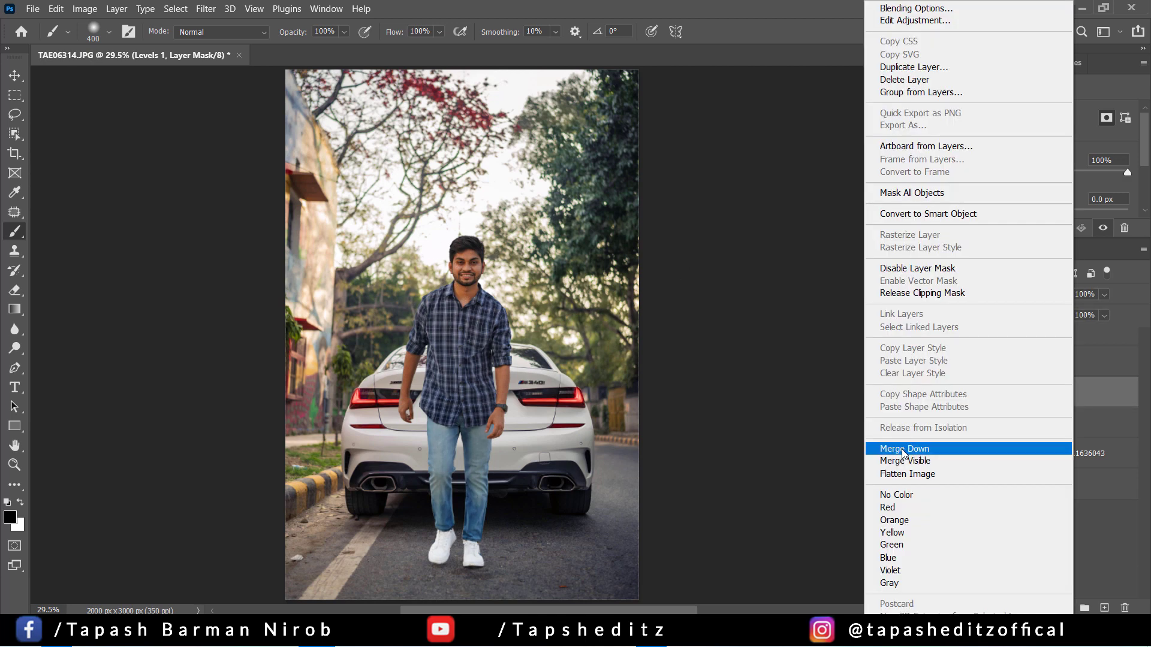
{"action": "key", "text": "Escape"}
{"action": "key", "text": "ctrl+e"}
{"action": "left_click", "coordinate": [1020, 67]}
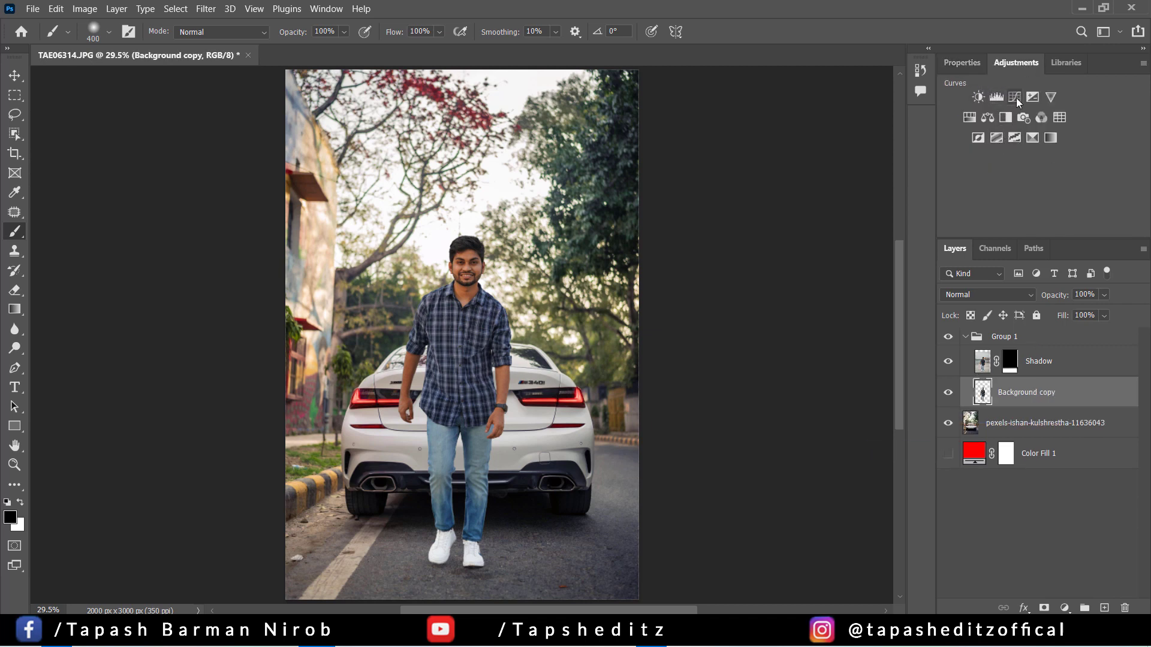
Add a clipped Brightness/Contrast layer at Brightness 20, masked off the jeans and shirt
{"action": "left_click", "coordinate": [975, 98]}
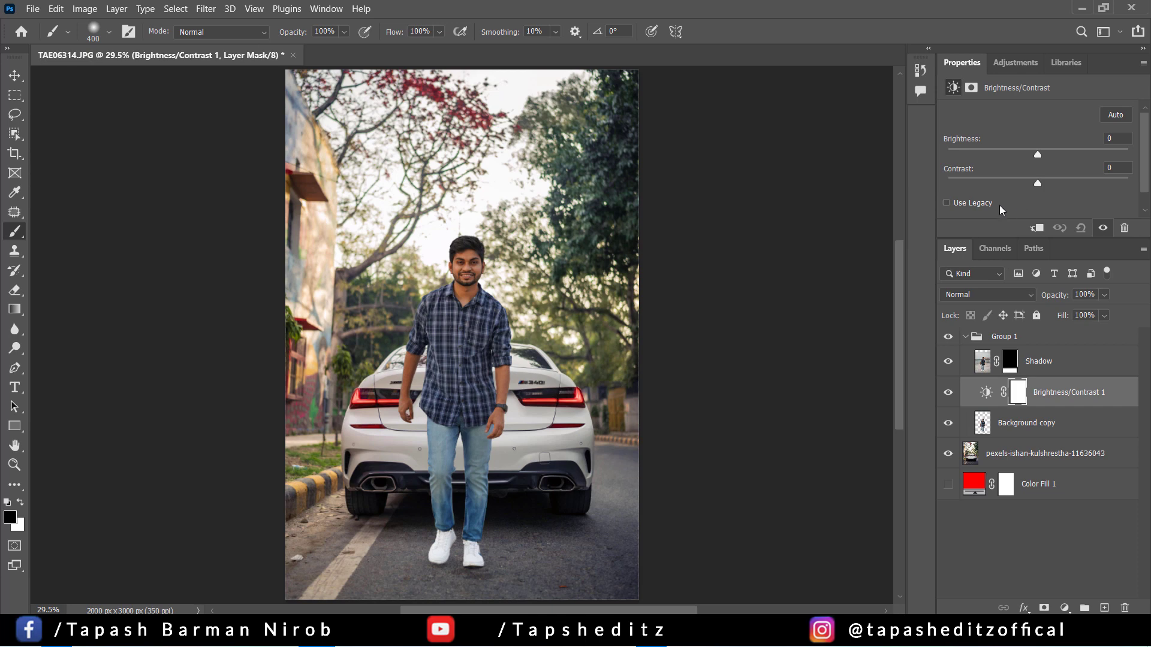
{"action": "left_click", "coordinate": [1035, 228]}
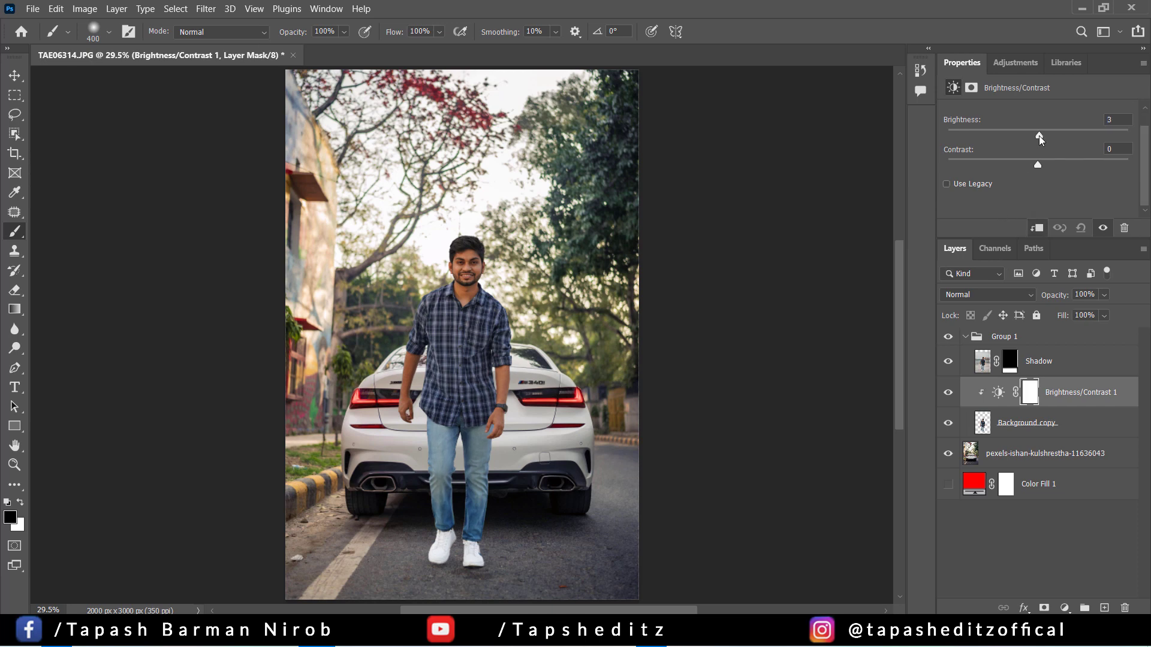
{"action": "left_click_drag", "start_coordinate": [1038, 136], "coordinate": [1045, 138]}
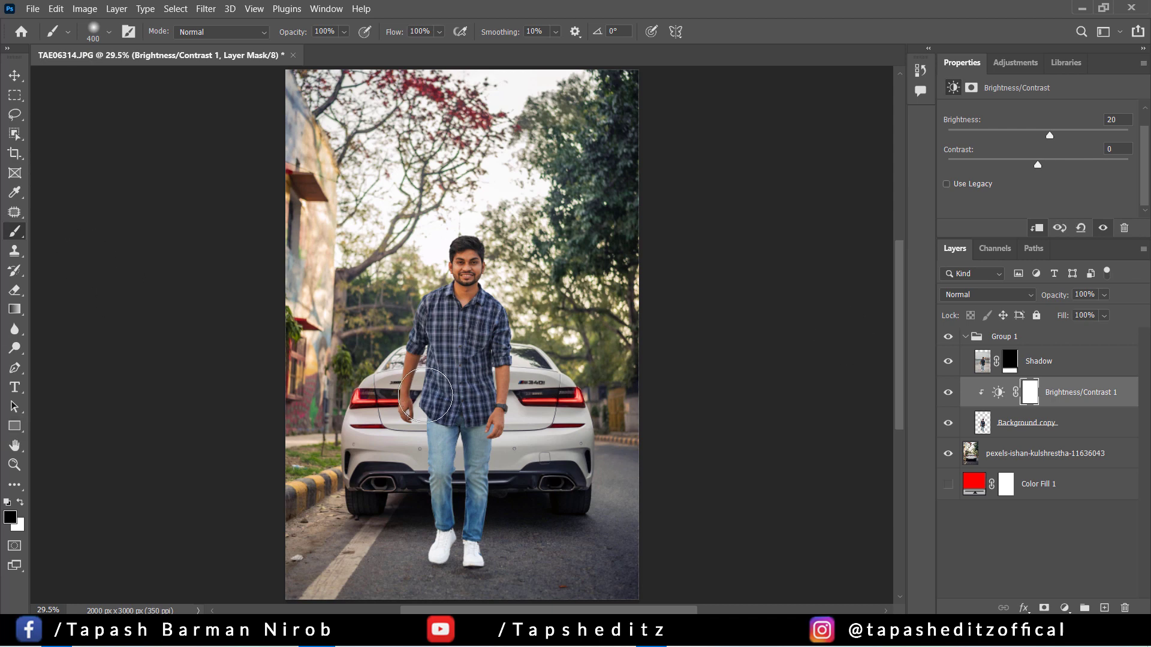
{"action": "left_click_drag", "start_coordinate": [454, 507], "coordinate": [456, 455]}
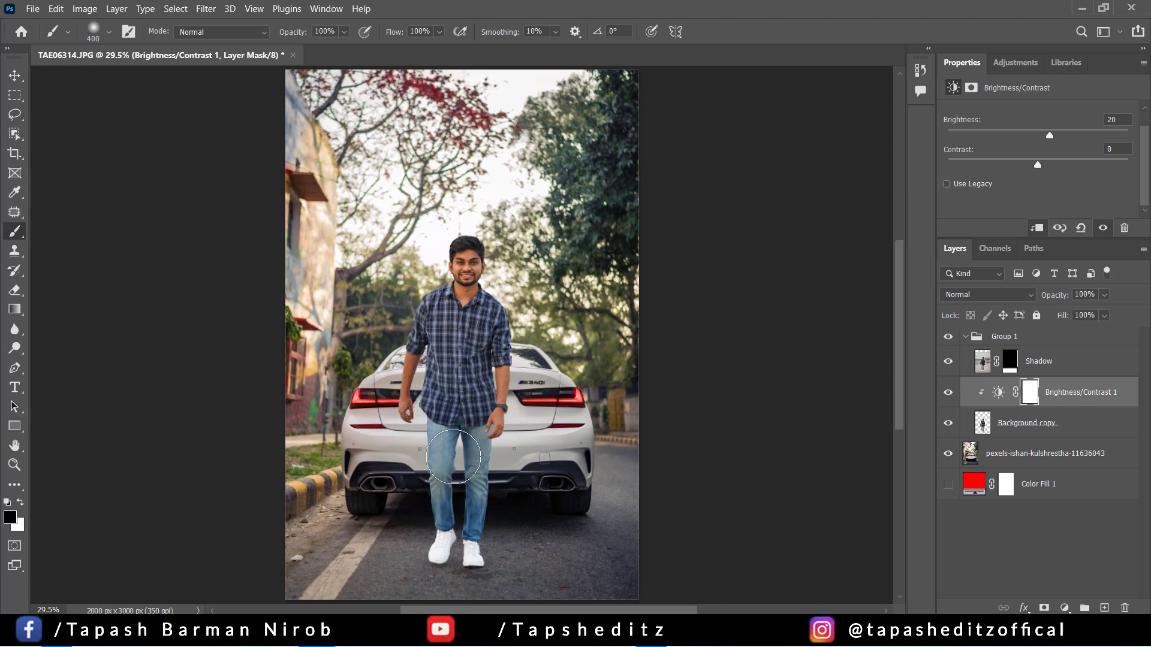
{"action": "mouse_move", "coordinate": [445, 317]}
{"action": "left_mouse_down"}
{"action": "mouse_move", "coordinate": [425, 282]}
{"action": "mouse_move", "coordinate": [509, 336]}
{"action": "left_mouse_up"}
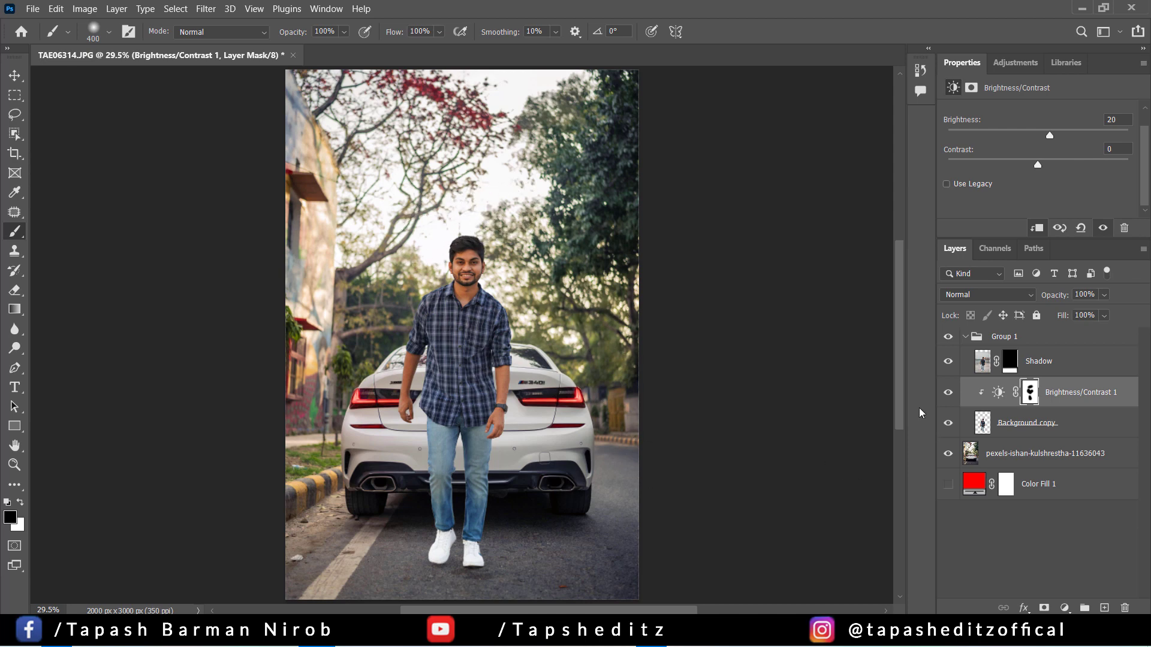
{"action": "left_click", "coordinate": [948, 392]}
{"action": "left_click", "coordinate": [947, 393]}
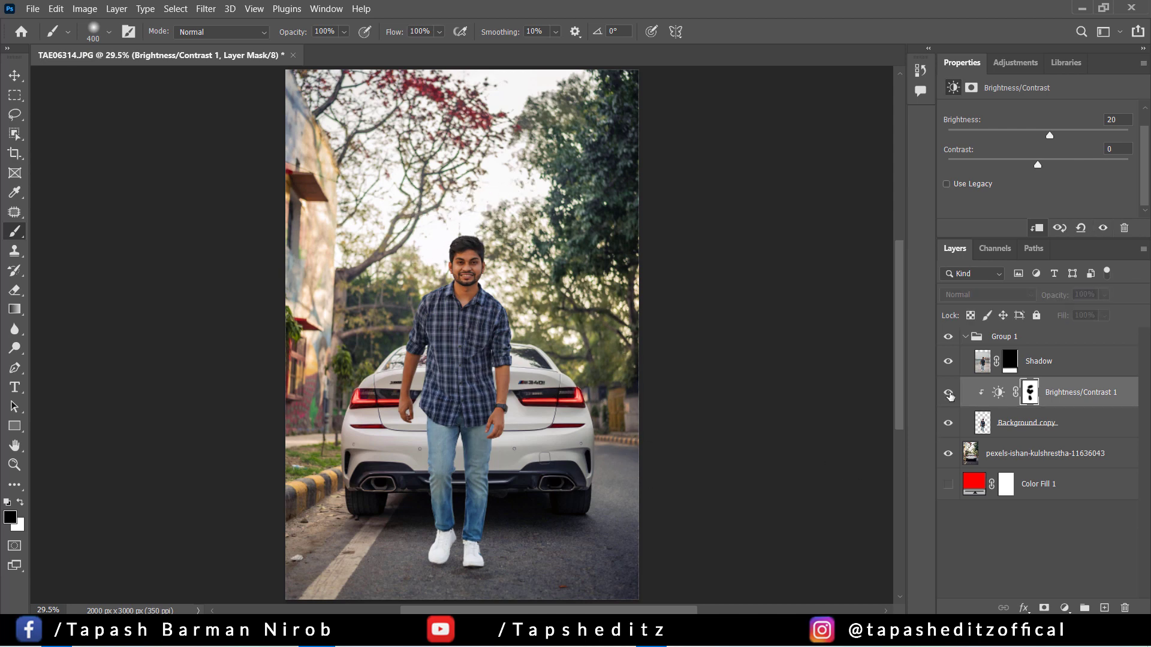
Merge the Brightness/Contrast layer into Background copy and select Group 1
{"action": "right_click", "coordinate": [1090, 407]}
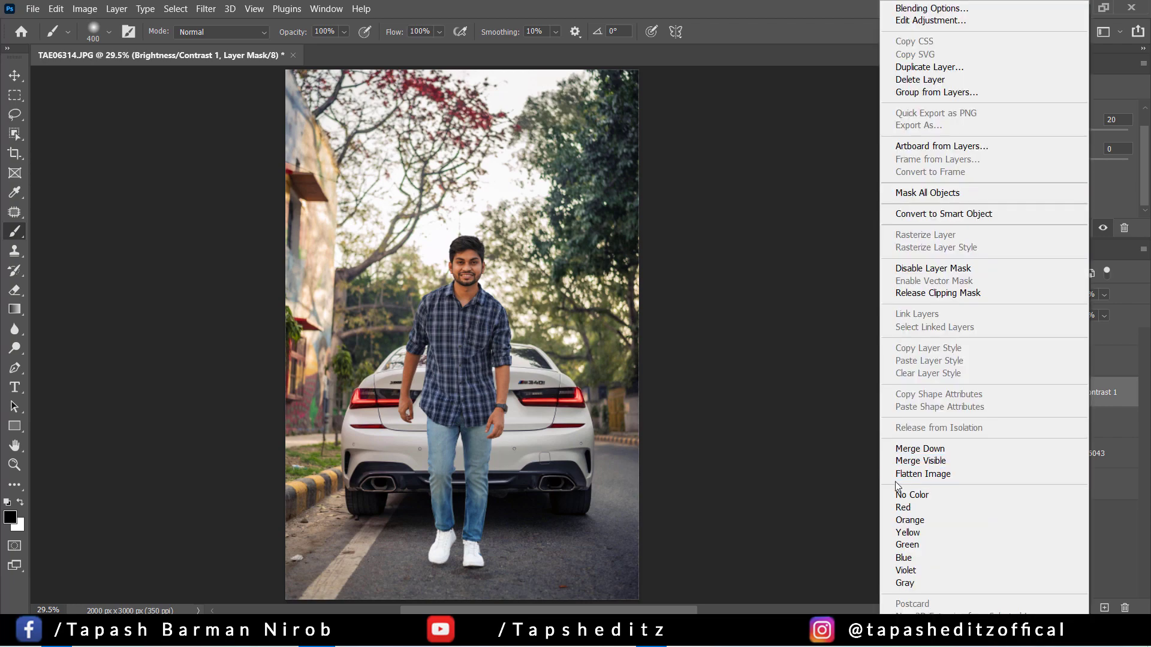
{"action": "left_click", "coordinate": [917, 449]}
{"action": "scroll", "coordinate": [791, 418], "scroll_direction": "down", "scroll_amount": 4}
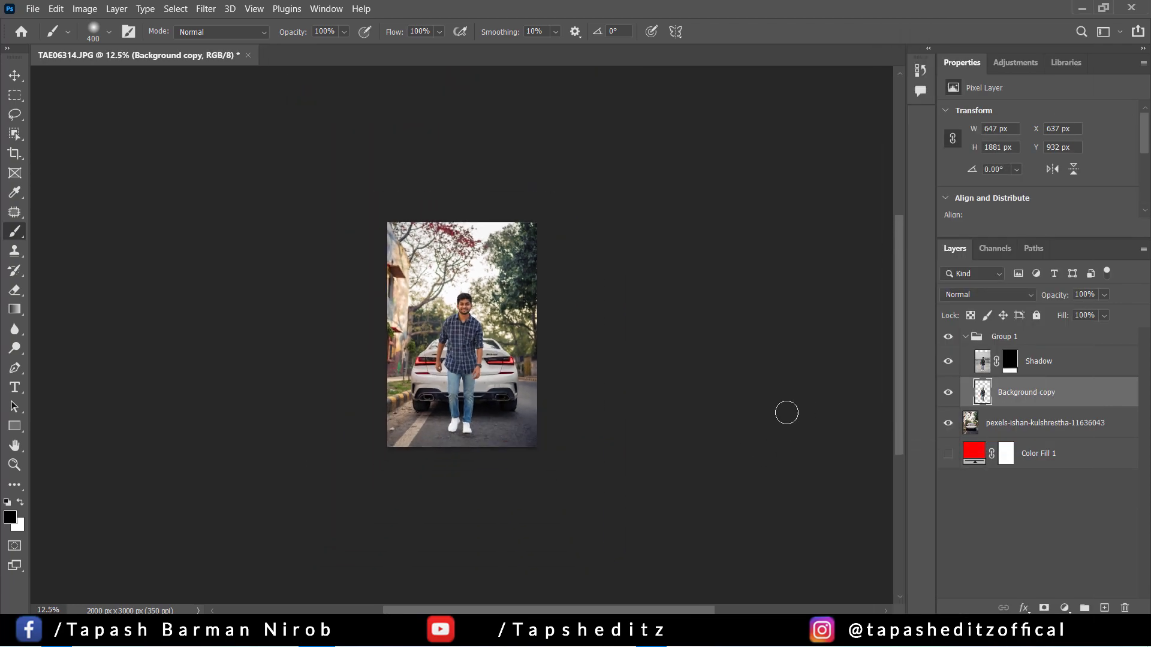
{"action": "scroll", "coordinate": [786, 413], "scroll_direction": "up", "scroll_amount": 3}
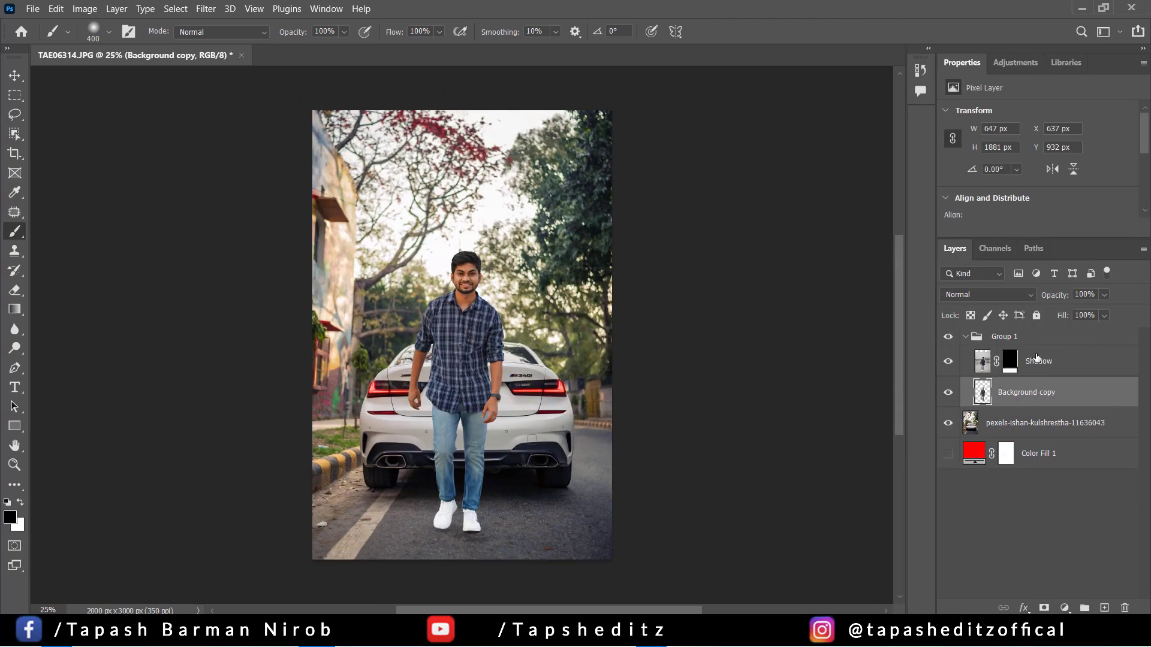
{"action": "left_click", "coordinate": [1043, 345]}
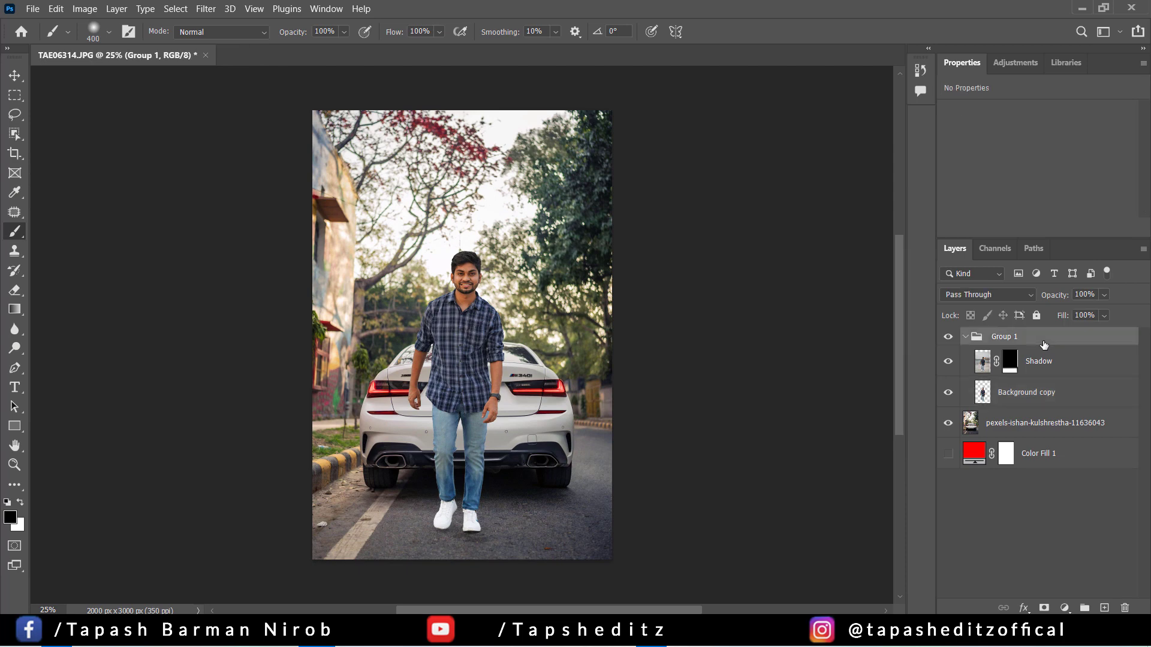
Stamp all visible layers into a new layer and open it in the Camera Raw Filter
{"action": "key", "text": "ctrl+shift+alt+e"}
{"action": "left_click", "coordinate": [206, 9]}
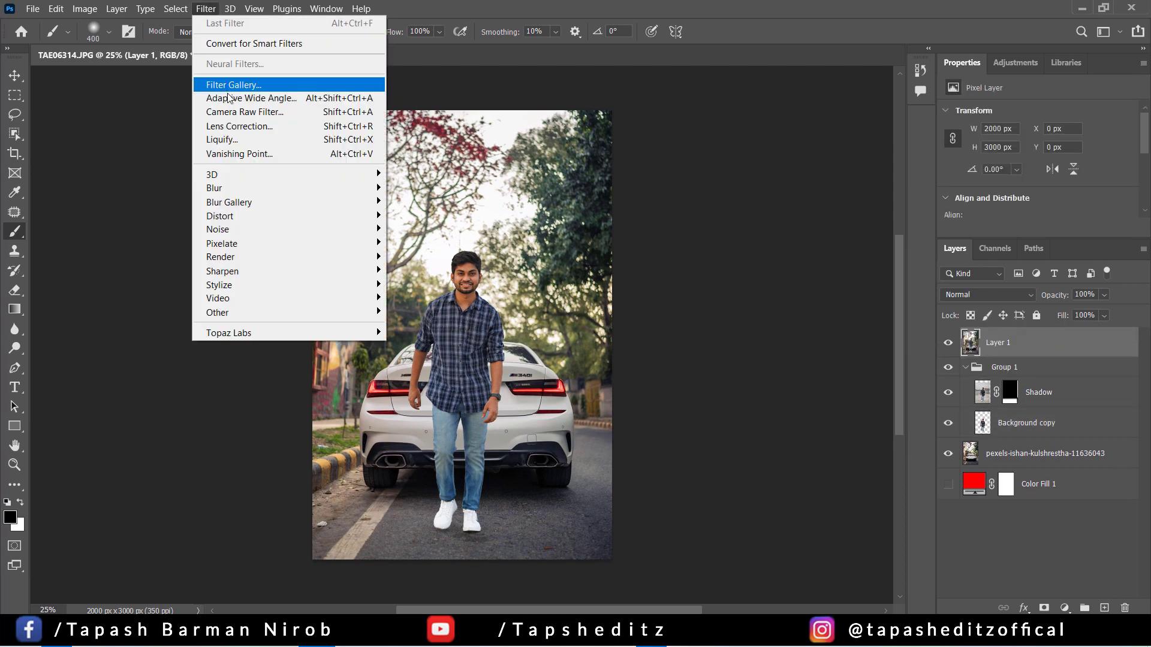
{"action": "left_click", "coordinate": [245, 112]}
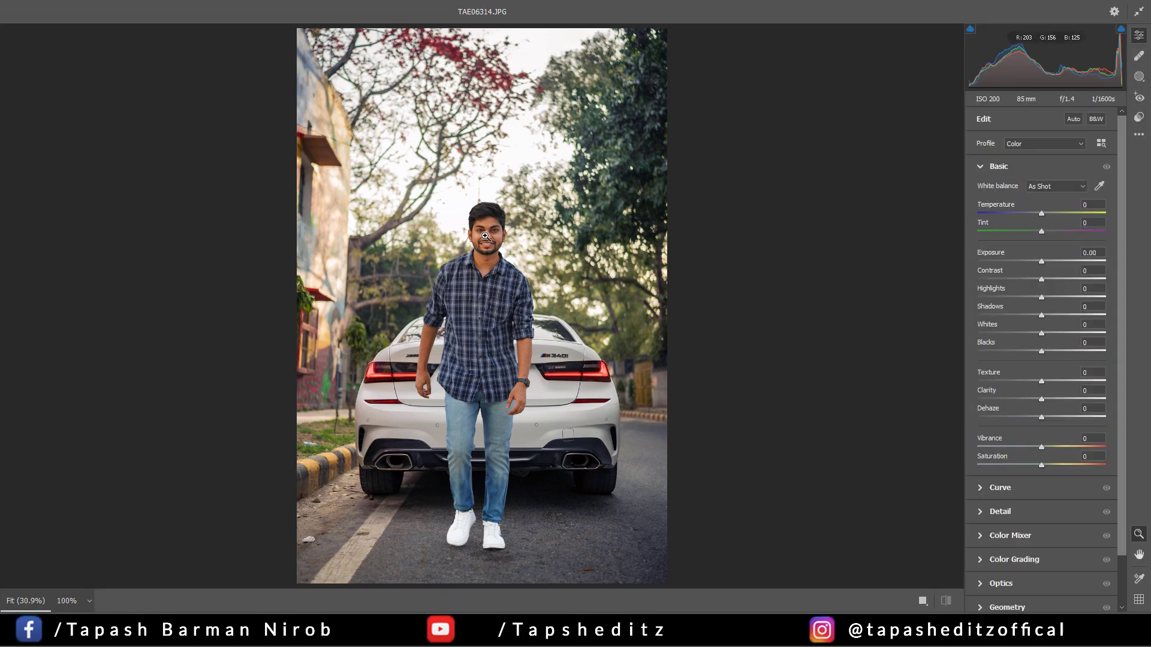
{"action": "left_click", "coordinate": [486, 236]}
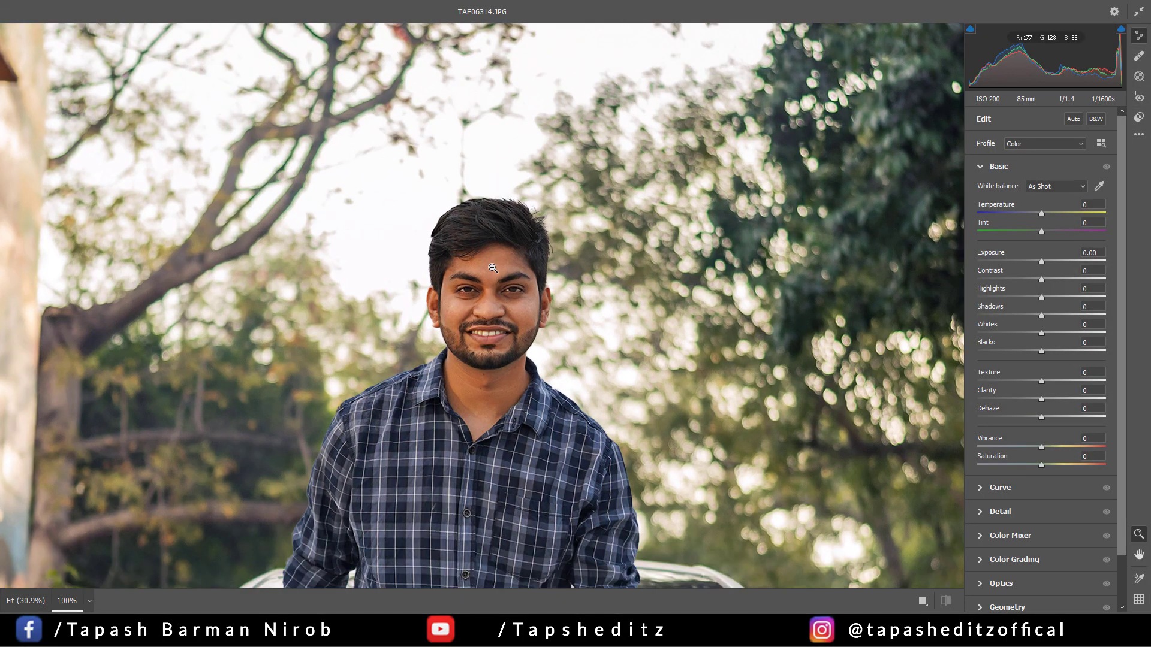
{"action": "scroll", "coordinate": [493, 268], "scroll_direction": "down", "scroll_amount": 2}
{"action": "left_click", "coordinate": [493, 268]}
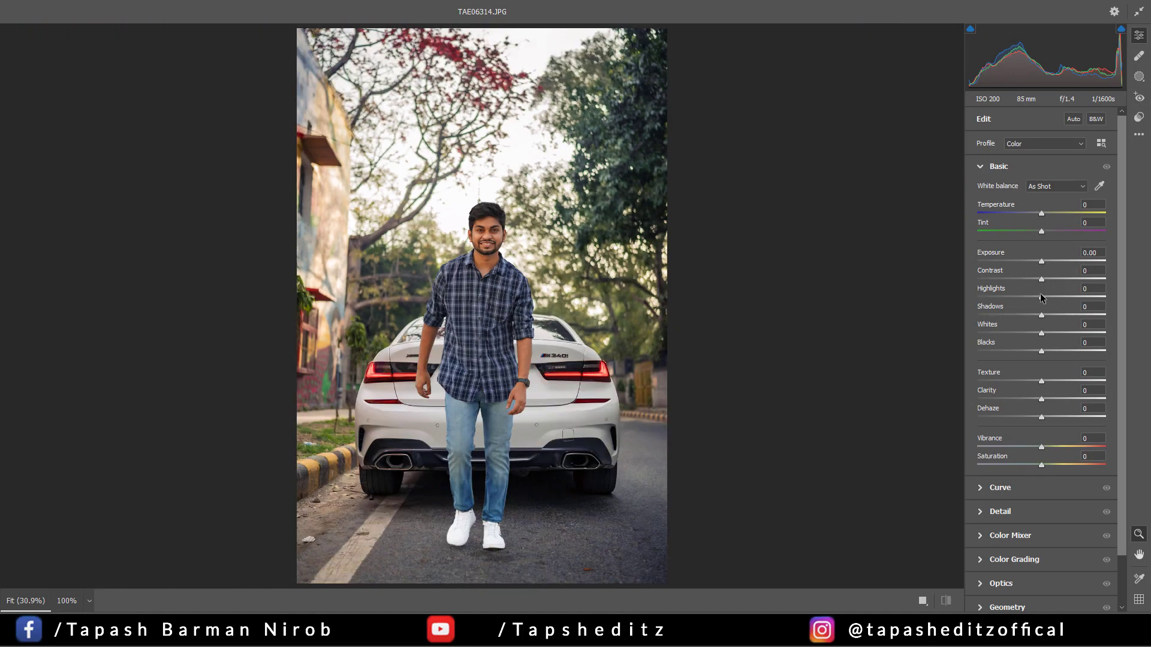
Lower highlights and whites; set Blacks +35, Shadows +22, Tint +2, Contrast -14, Vibrance +34, Dehaze +9
{"action": "mouse_move", "coordinate": [1044, 297]}
{"action": "left_mouse_down"}
{"action": "mouse_move", "coordinate": [1001, 297]}
{"action": "mouse_move", "coordinate": [1038, 277]}
{"action": "left_mouse_up"}
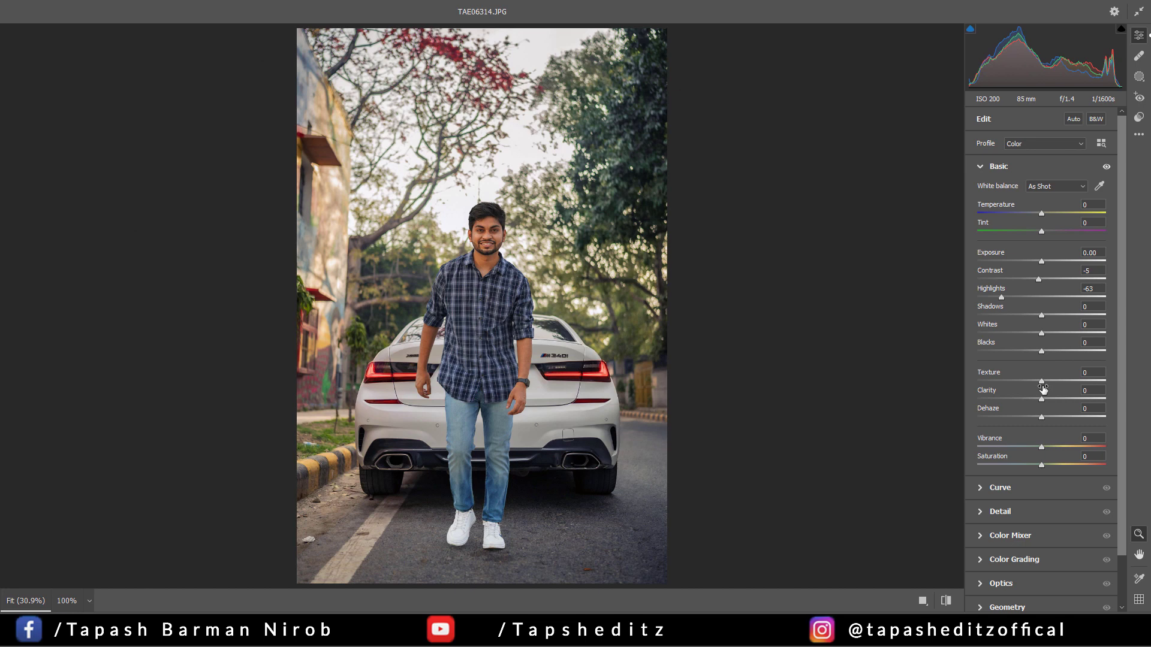
{"action": "left_click_drag", "start_coordinate": [1042, 352], "coordinate": [1064, 349]}
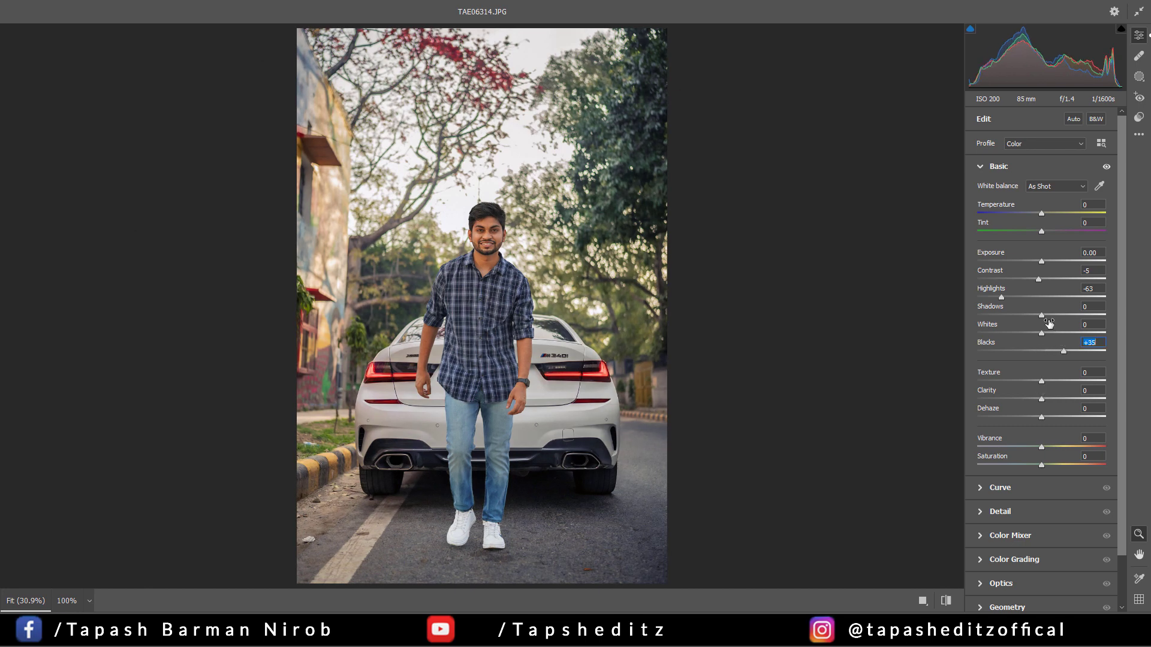
{"action": "left_click_drag", "start_coordinate": [1041, 316], "coordinate": [1055, 315]}
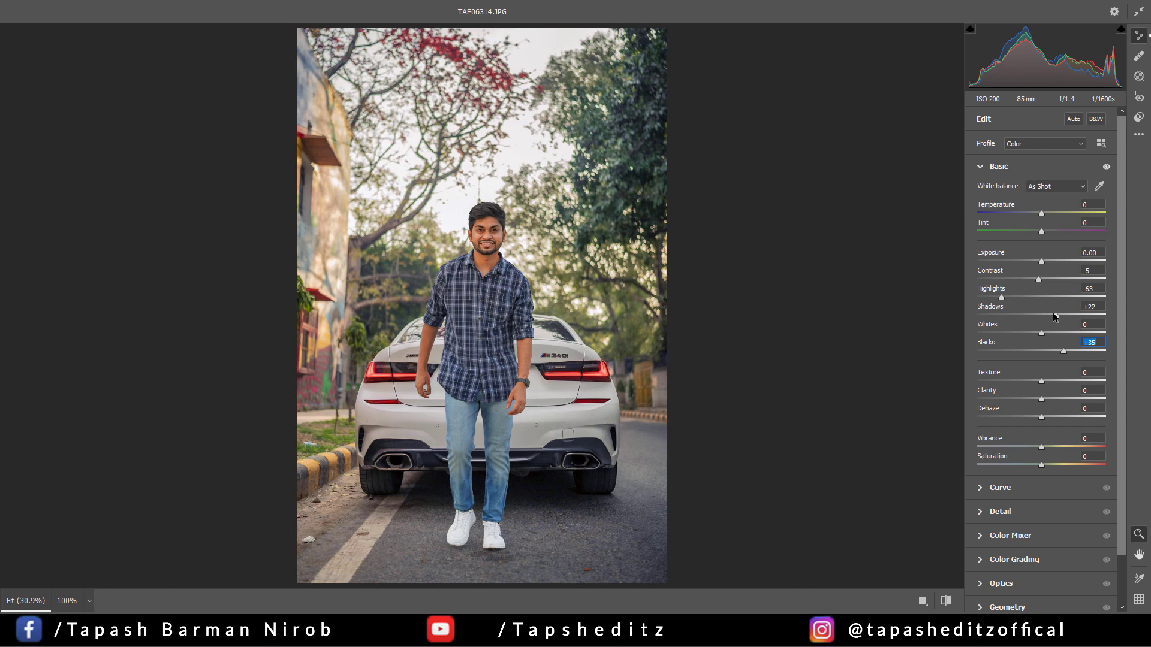
{"action": "left_click_drag", "start_coordinate": [1041, 214], "coordinate": [1041, 214]}
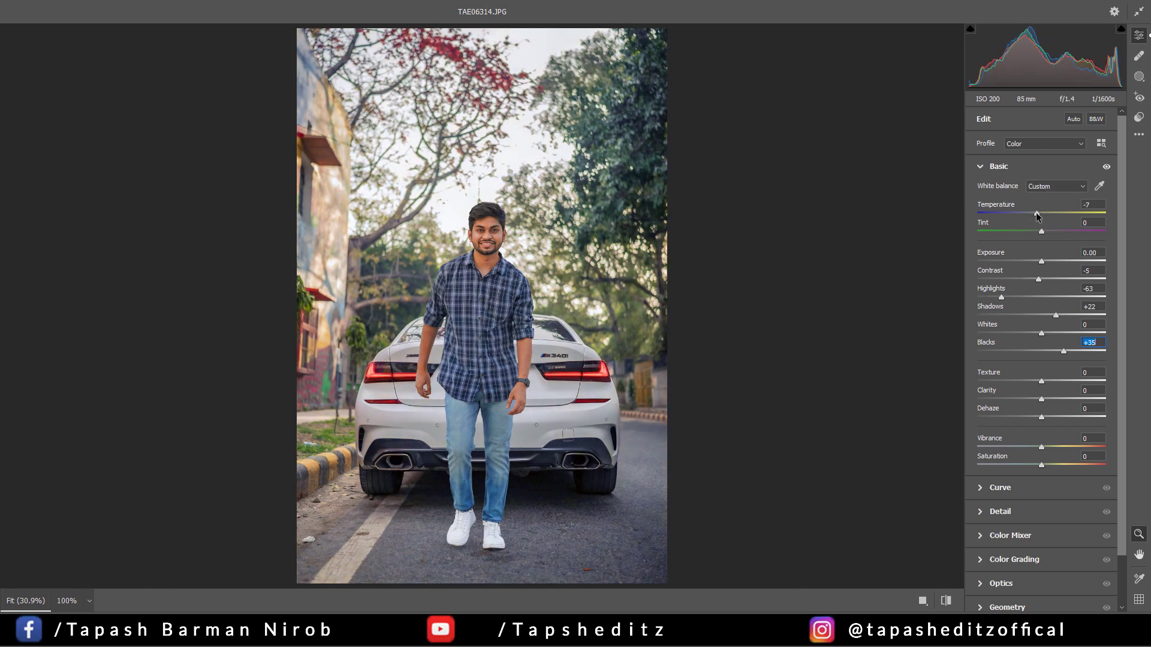
{"action": "left_click_drag", "start_coordinate": [1042, 232], "coordinate": [1043, 224]}
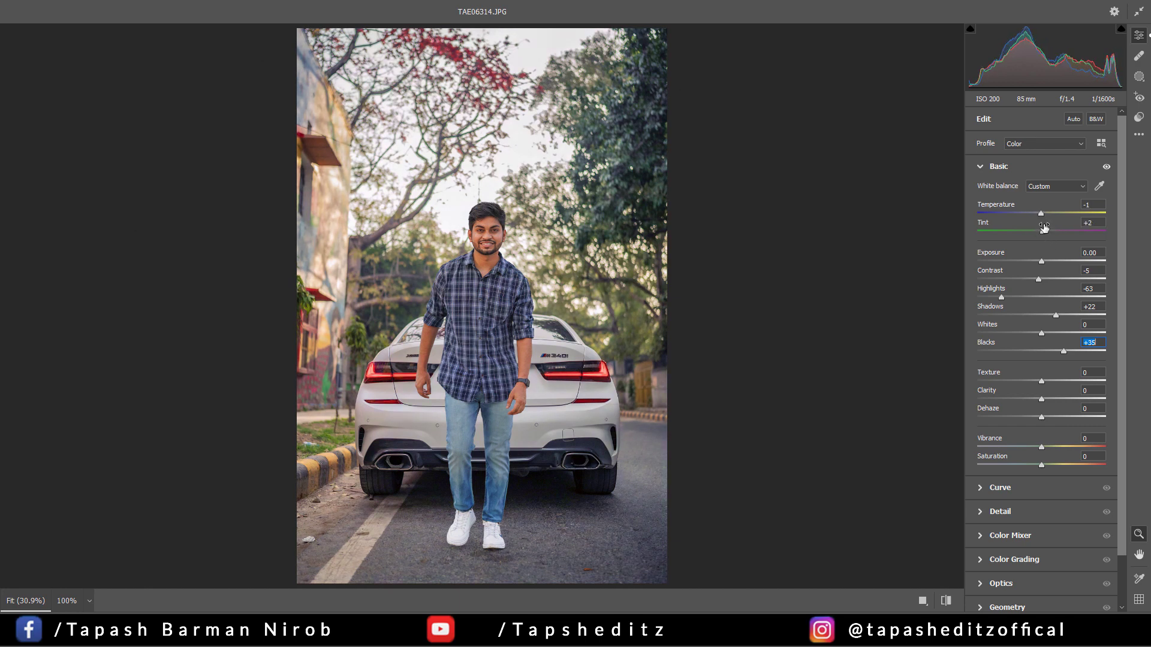
{"action": "left_click", "coordinate": [1031, 277]}
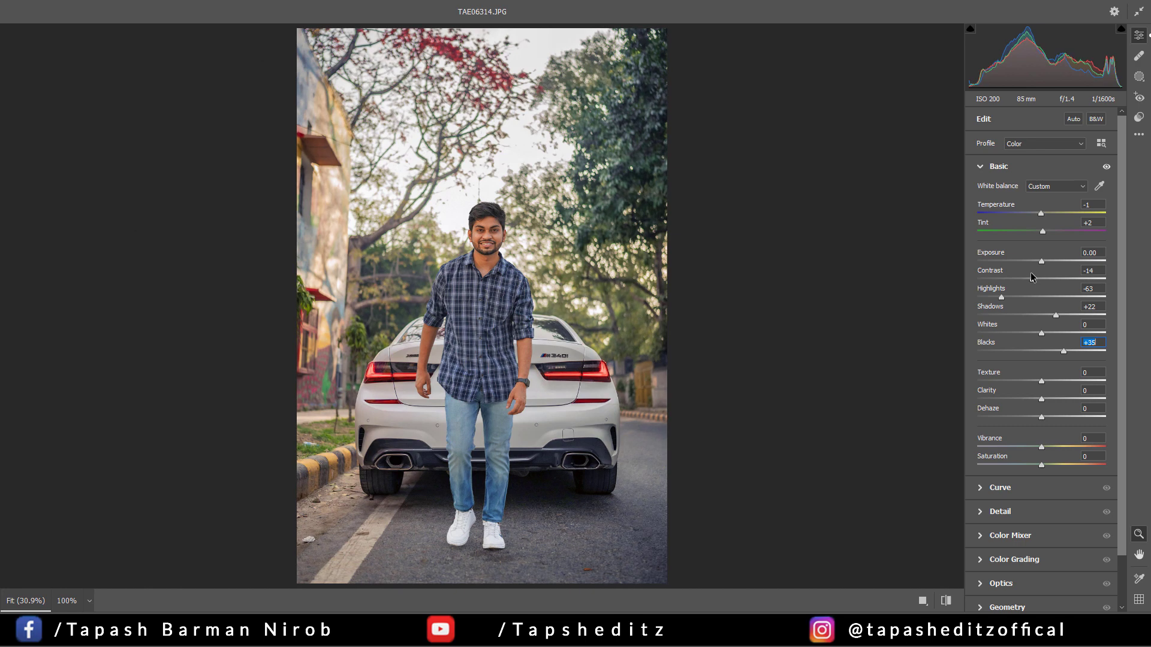
{"action": "scroll", "coordinate": [1026, 343], "scroll_direction": "down", "scroll_amount": 1}
{"action": "left_click", "coordinate": [1062, 427]}
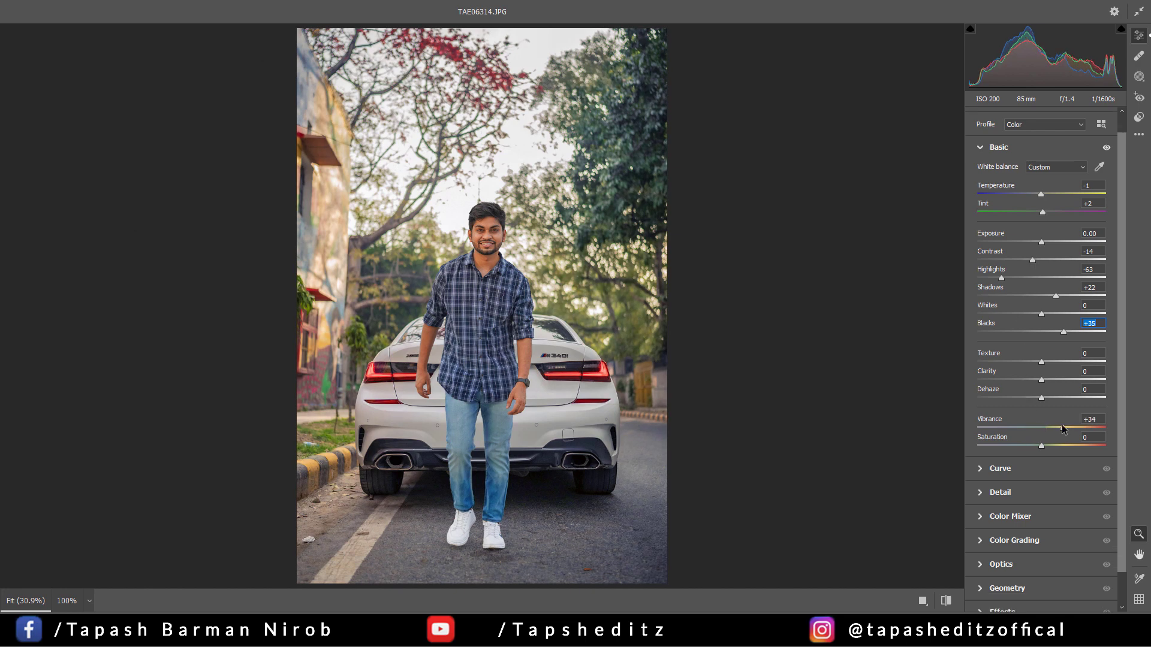
{"action": "left_click_drag", "start_coordinate": [1043, 398], "coordinate": [1048, 398]}
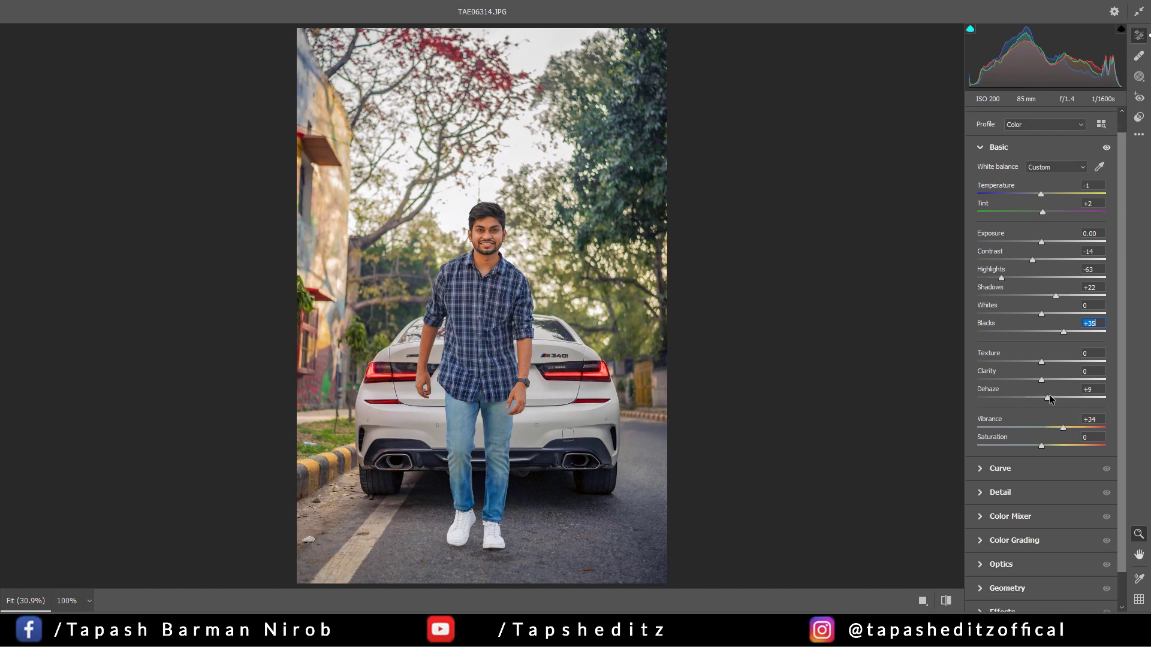
{"action": "left_click", "coordinate": [489, 241]}
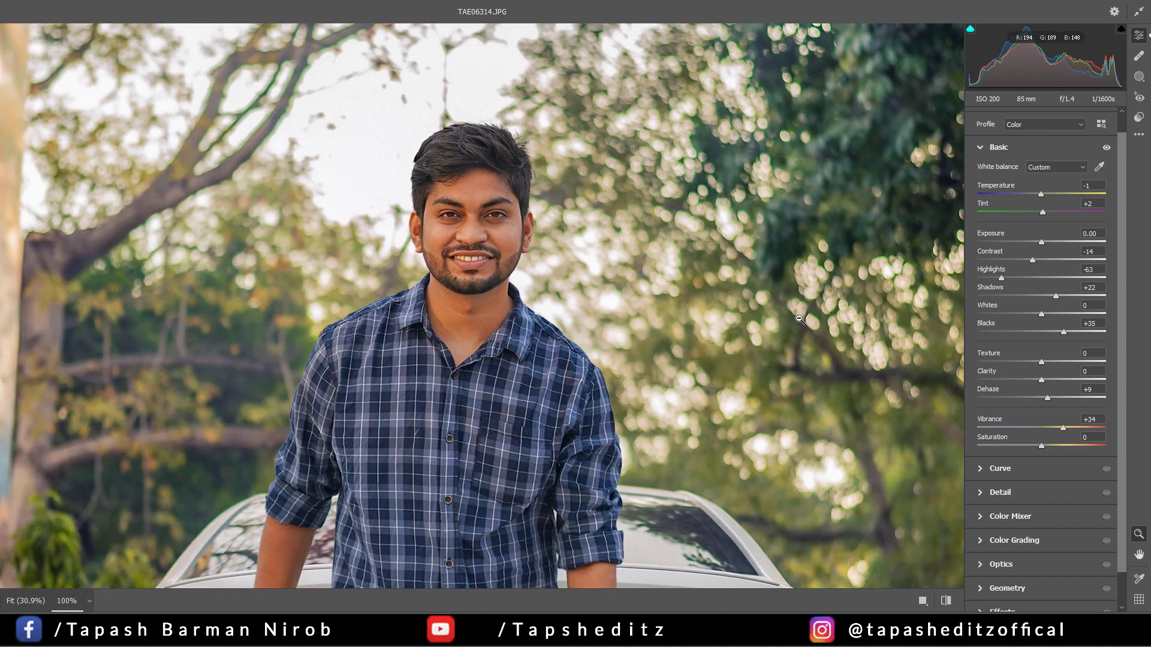
{"action": "left_click_drag", "start_coordinate": [1041, 313], "coordinate": [1031, 311]}
{"action": "key", "text": "ctrl+0"}
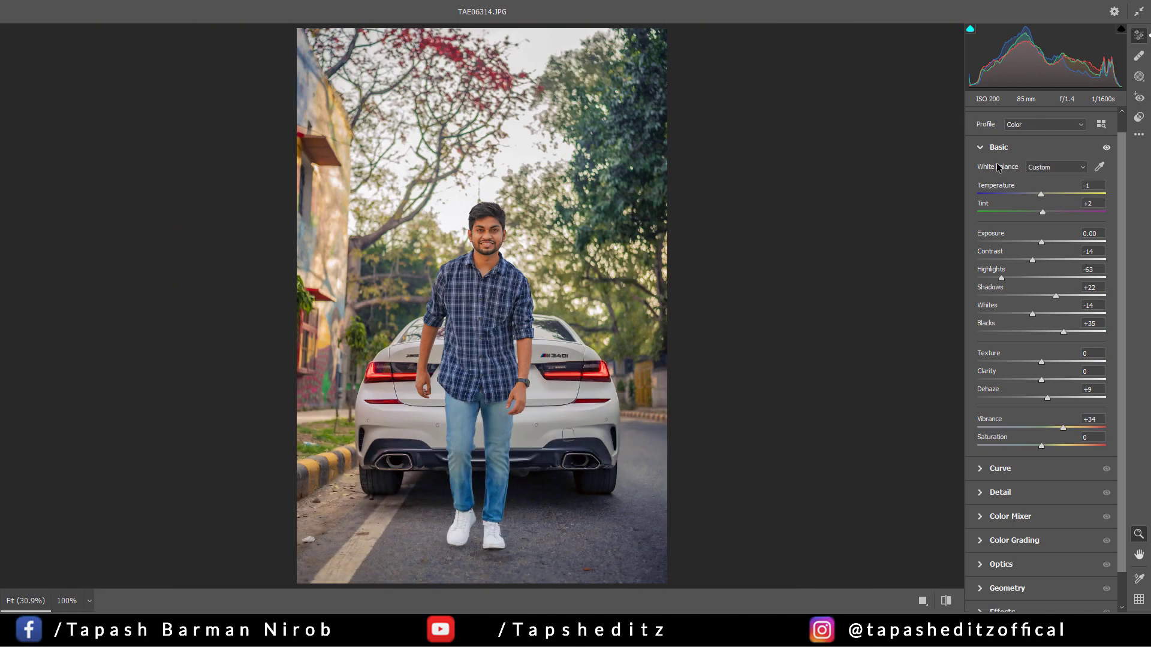
Raise the tone curve's black point for a faded look, leaving the green channel at 0/0
{"action": "left_click", "coordinate": [980, 148]}
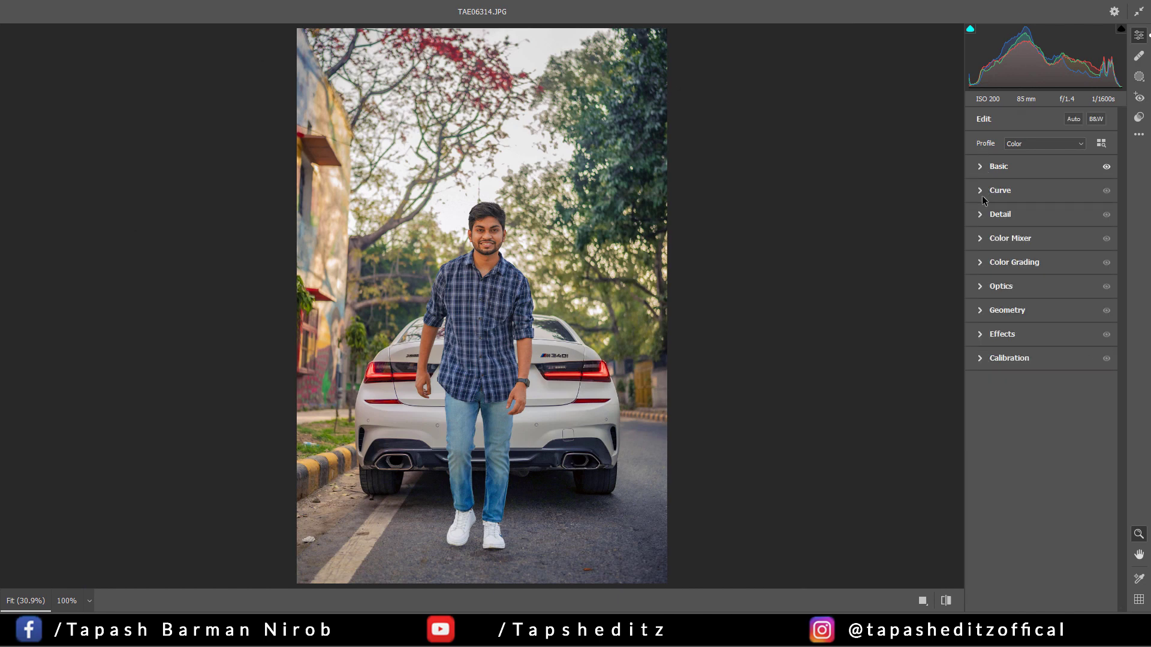
{"action": "left_click", "coordinate": [981, 191]}
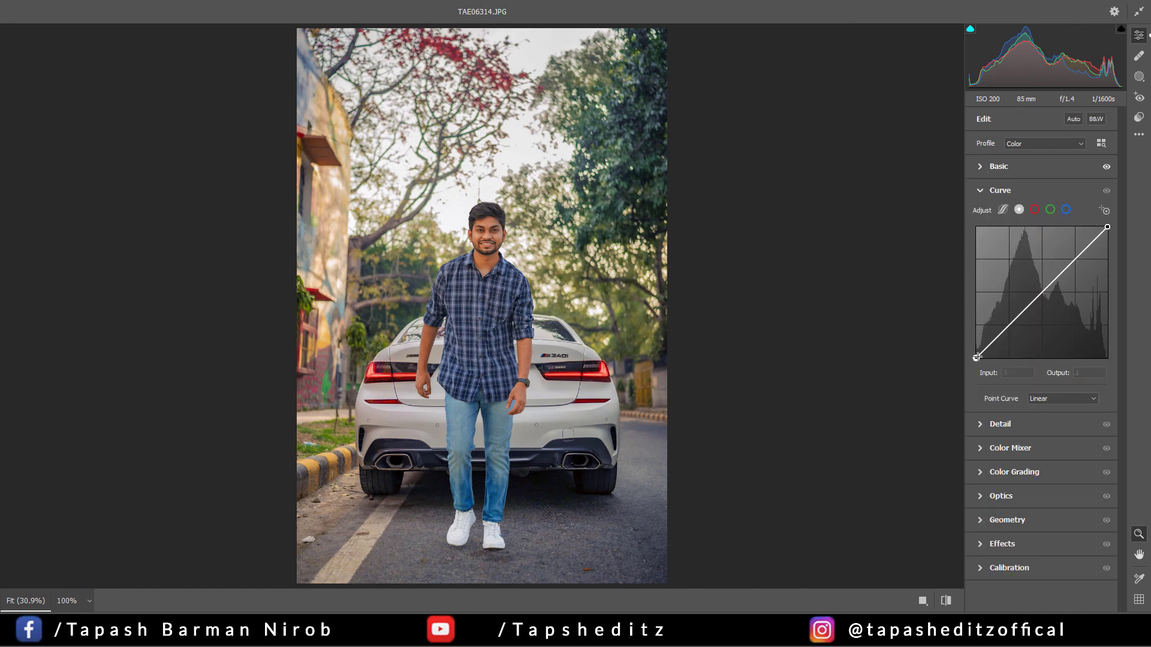
{"action": "left_click_drag", "start_coordinate": [976, 358], "coordinate": [988, 341]}
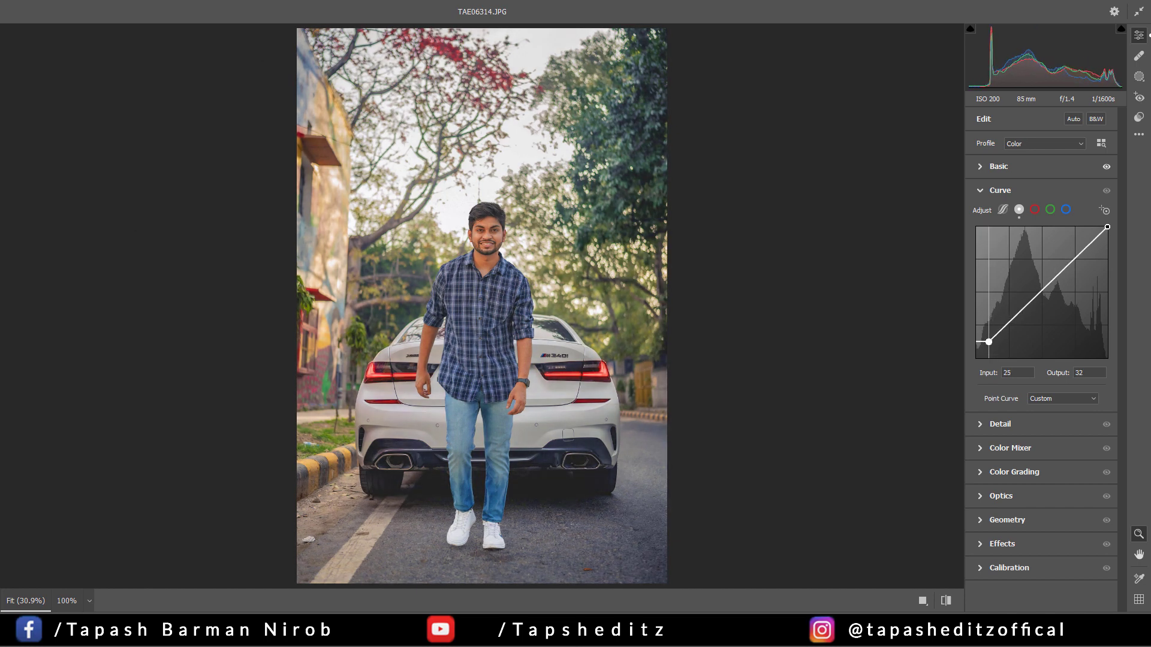
{"action": "left_click", "coordinate": [1050, 210]}
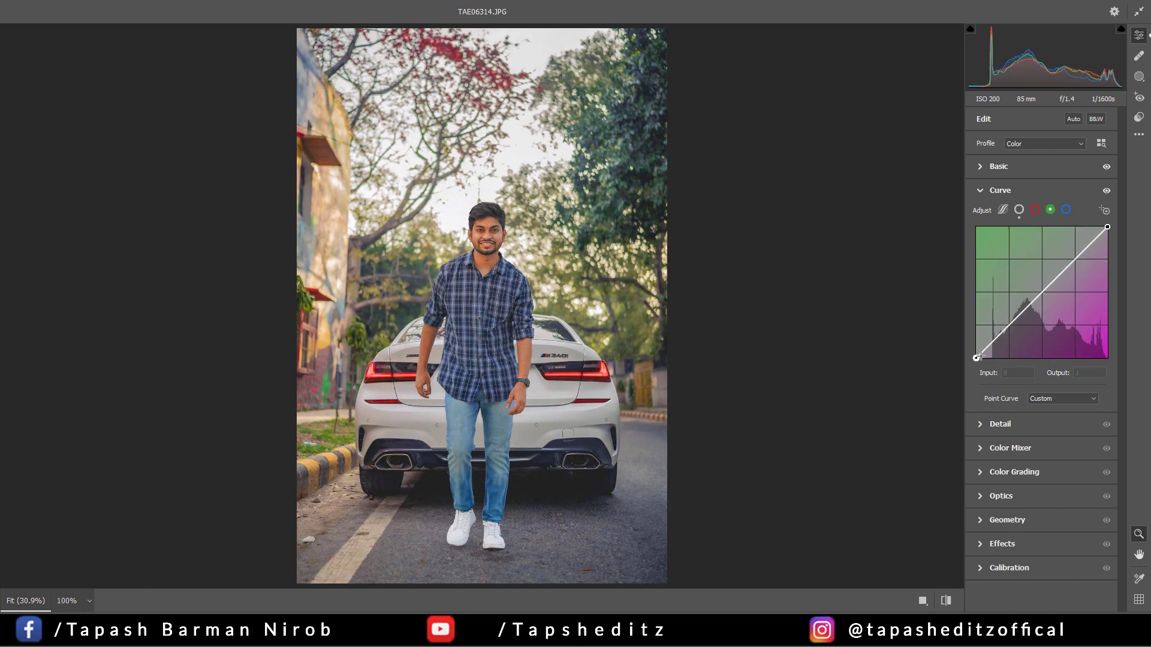
{"action": "left_click_drag", "start_coordinate": [977, 358], "coordinate": [989, 351]}
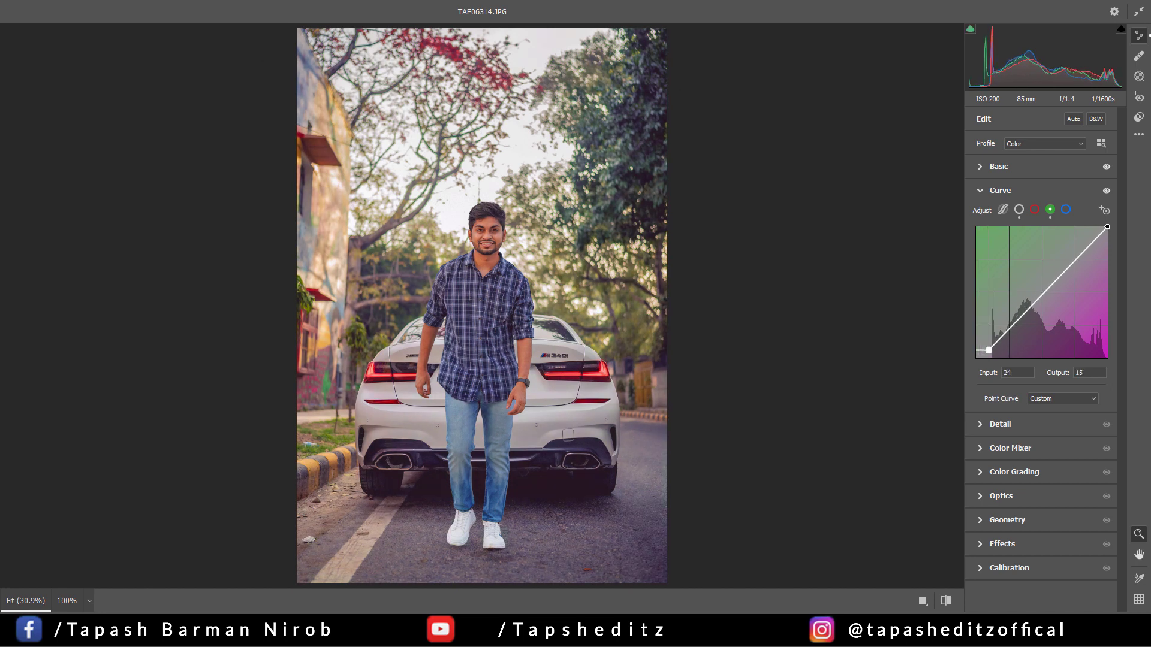
{"action": "left_click_drag", "start_coordinate": [988, 351], "coordinate": [976, 358]}
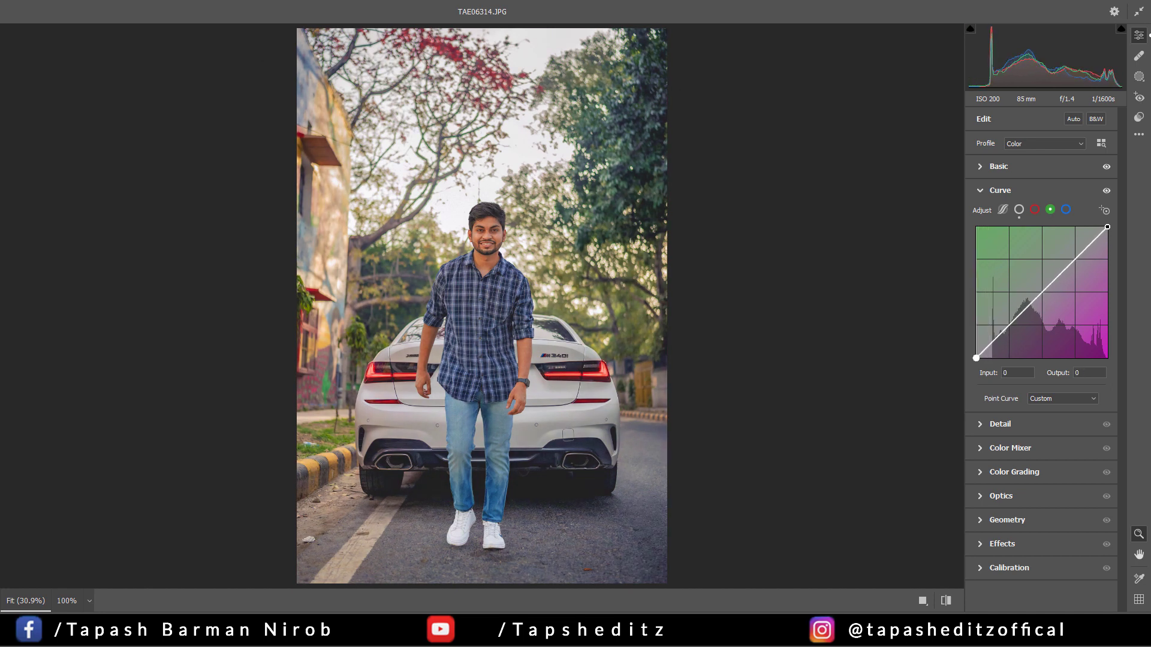
{"action": "left_click", "coordinate": [979, 191]}
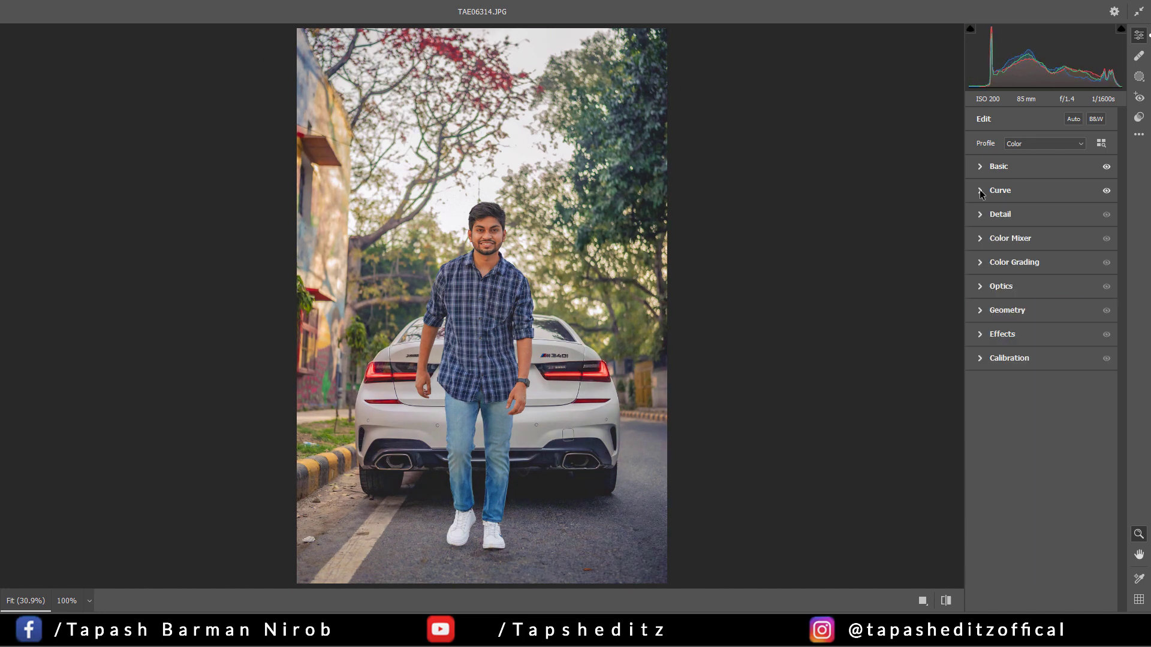
Brighten the oranges and greens and adjust the yellows' luminance in the Color Mixer
{"action": "left_click", "coordinate": [979, 240]}
{"action": "left_click", "coordinate": [1056, 277]}
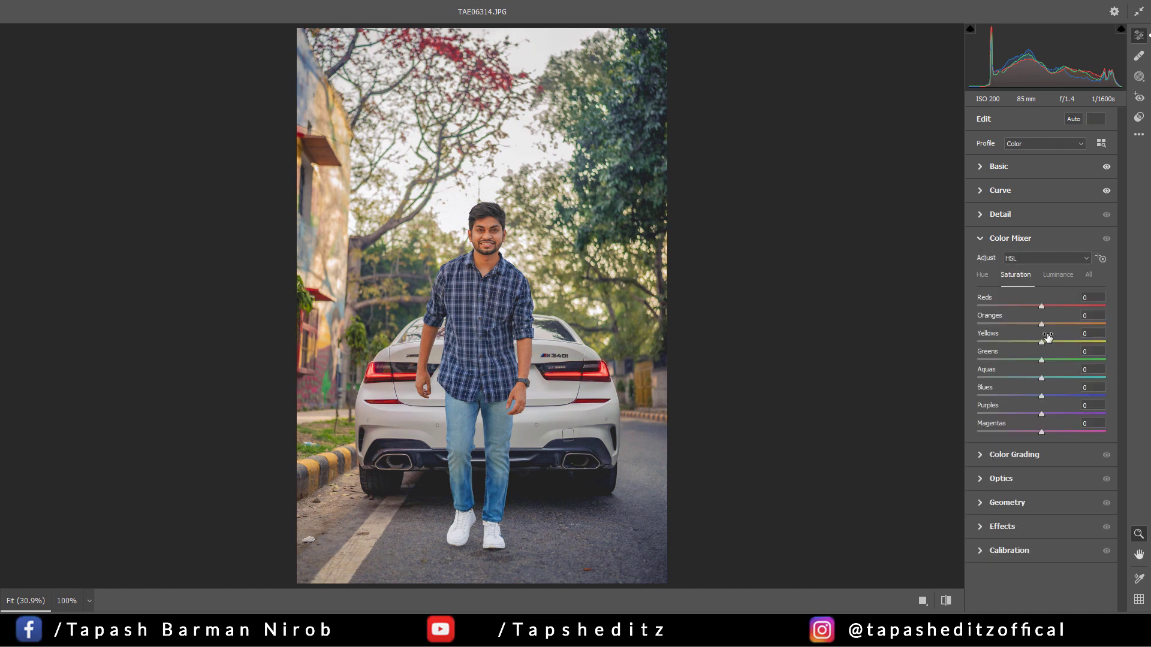
{"action": "left_click_drag", "start_coordinate": [1041, 324], "coordinate": [1064, 325]}
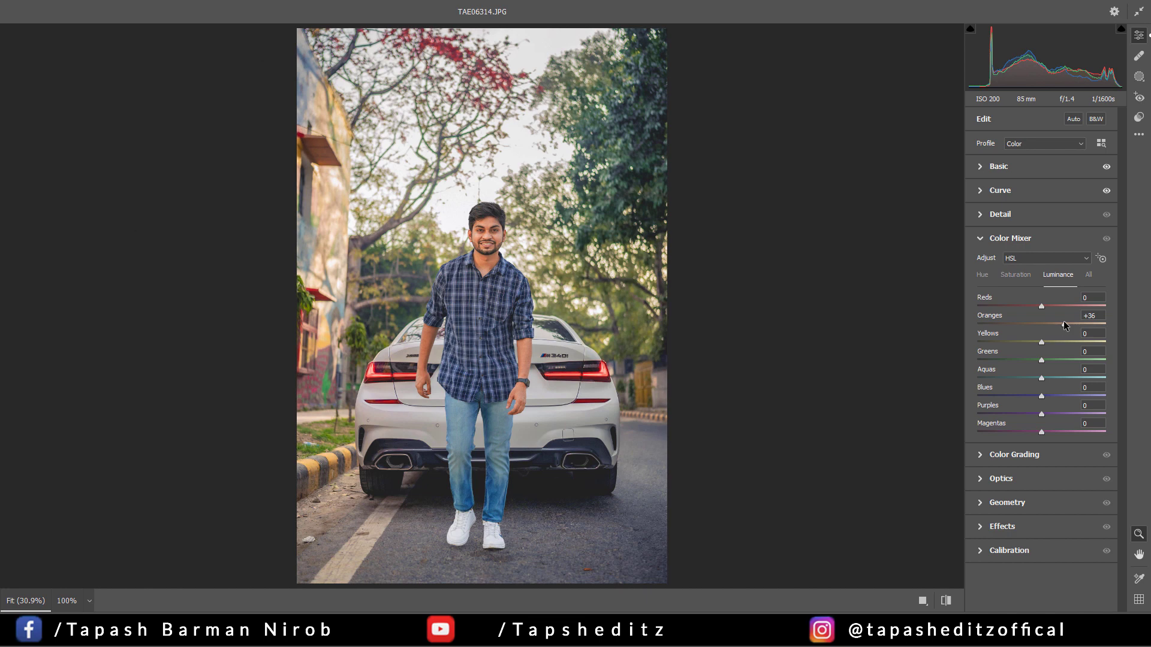
{"action": "left_click_drag", "start_coordinate": [1041, 359], "coordinate": [1071, 359]}
{"action": "left_click", "coordinate": [1093, 358]}
{"action": "left_click", "coordinate": [1082, 359]}
{"action": "mouse_move", "coordinate": [1041, 341]}
{"action": "left_mouse_down"}
{"action": "mouse_move", "coordinate": [1079, 341]}
{"action": "mouse_move", "coordinate": [1028, 341]}
{"action": "left_mouse_up"}
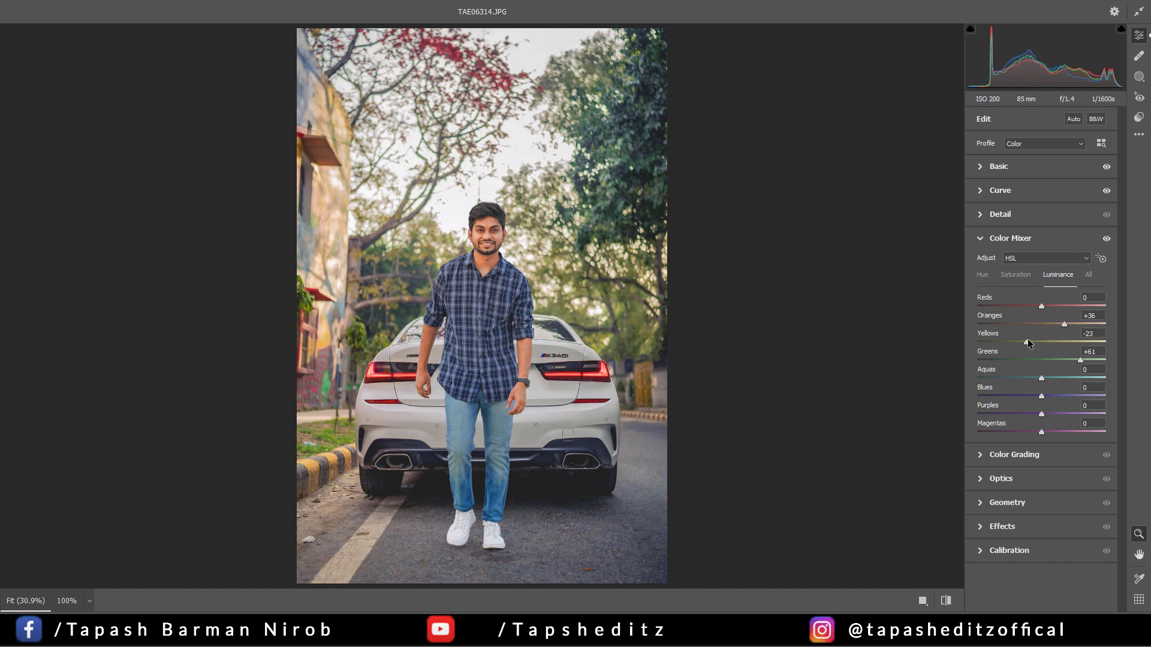
Set saturation Greens -19, Reds +28, Blues +26, and shift the Blues hue to -12
{"action": "left_click", "coordinate": [1016, 275]}
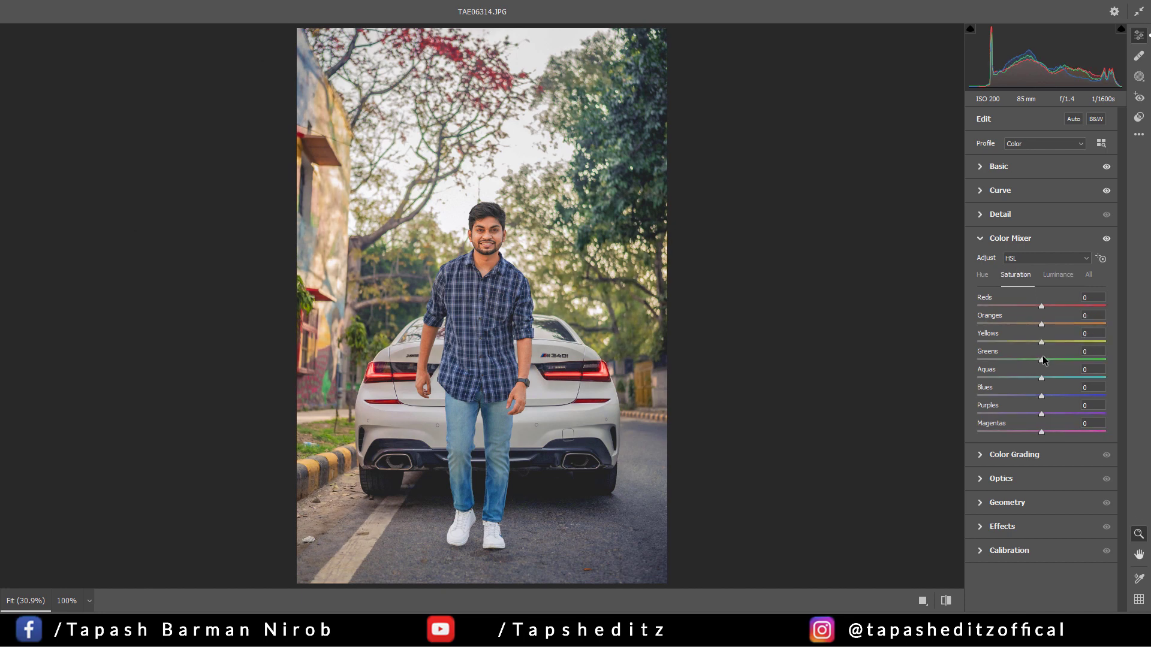
{"action": "mouse_move", "coordinate": [1042, 360]}
{"action": "left_mouse_down"}
{"action": "mouse_move", "coordinate": [1008, 358]}
{"action": "mouse_move", "coordinate": [1029, 359]}
{"action": "mouse_move", "coordinate": [1015, 342]}
{"action": "mouse_move", "coordinate": [1029, 342]}
{"action": "mouse_move", "coordinate": [1024, 360]}
{"action": "left_mouse_up"}
{"action": "mouse_move", "coordinate": [1069, 303]}
{"action": "left_mouse_down"}
{"action": "mouse_move", "coordinate": [1081, 301]}
{"action": "mouse_move", "coordinate": [1060, 304]}
{"action": "left_mouse_up"}
{"action": "left_click_drag", "start_coordinate": [1045, 396], "coordinate": [1060, 397]}
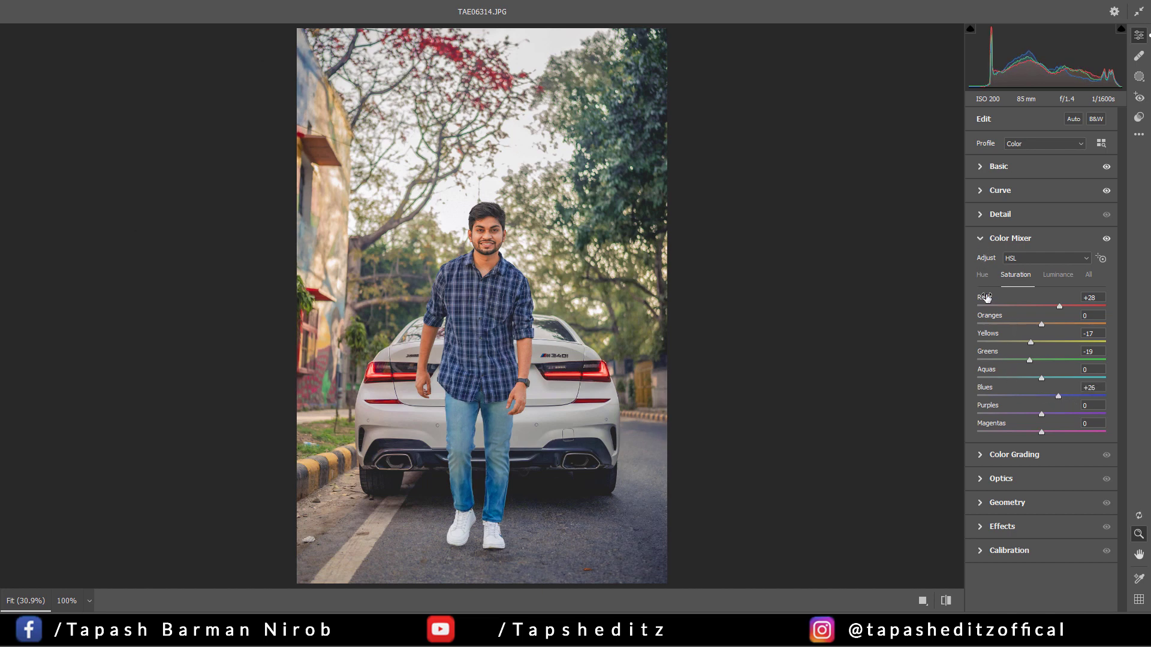
{"action": "left_click", "coordinate": [981, 274]}
{"action": "left_click_drag", "start_coordinate": [1043, 399], "coordinate": [1030, 396]}
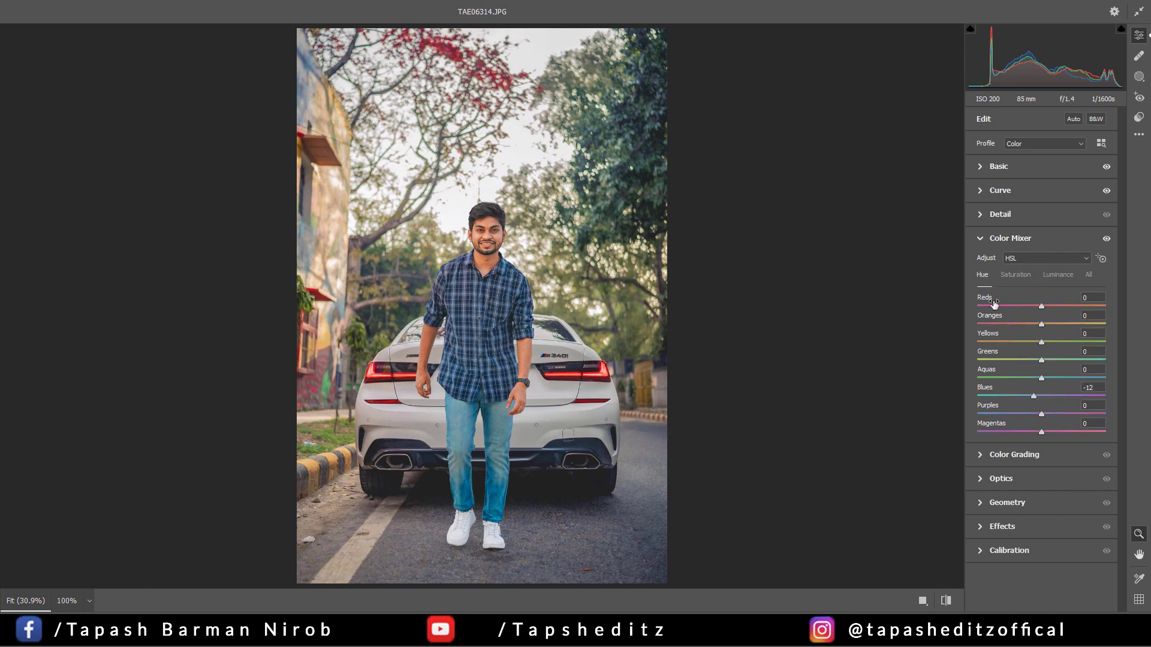
{"action": "left_click", "coordinate": [982, 239]}
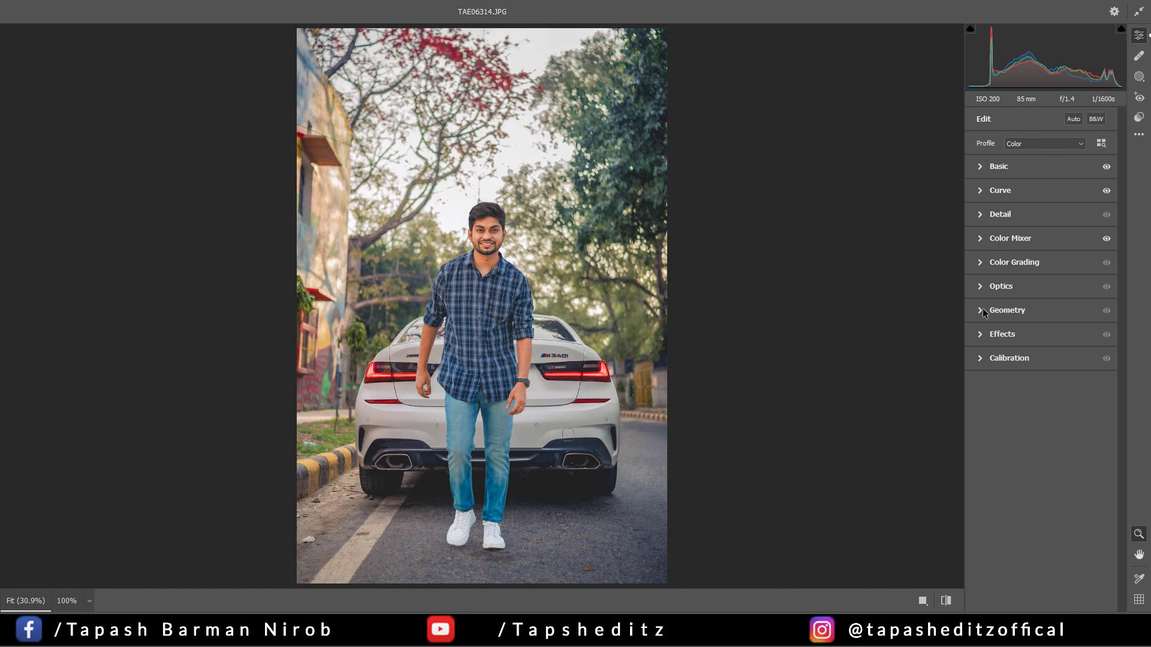
Color-grade the midtones blue (hue 208, saturation 33) with a slight highlights shift
{"action": "left_click", "coordinate": [981, 264]}
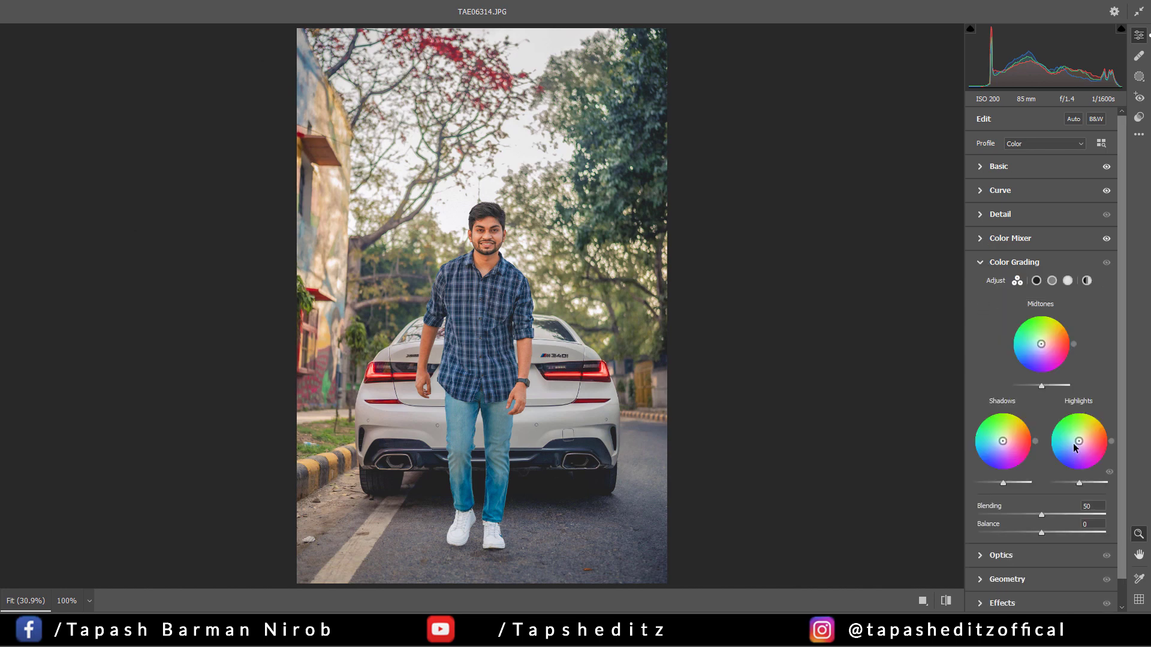
{"action": "left_click_drag", "start_coordinate": [1079, 444], "coordinate": [1079, 443]}
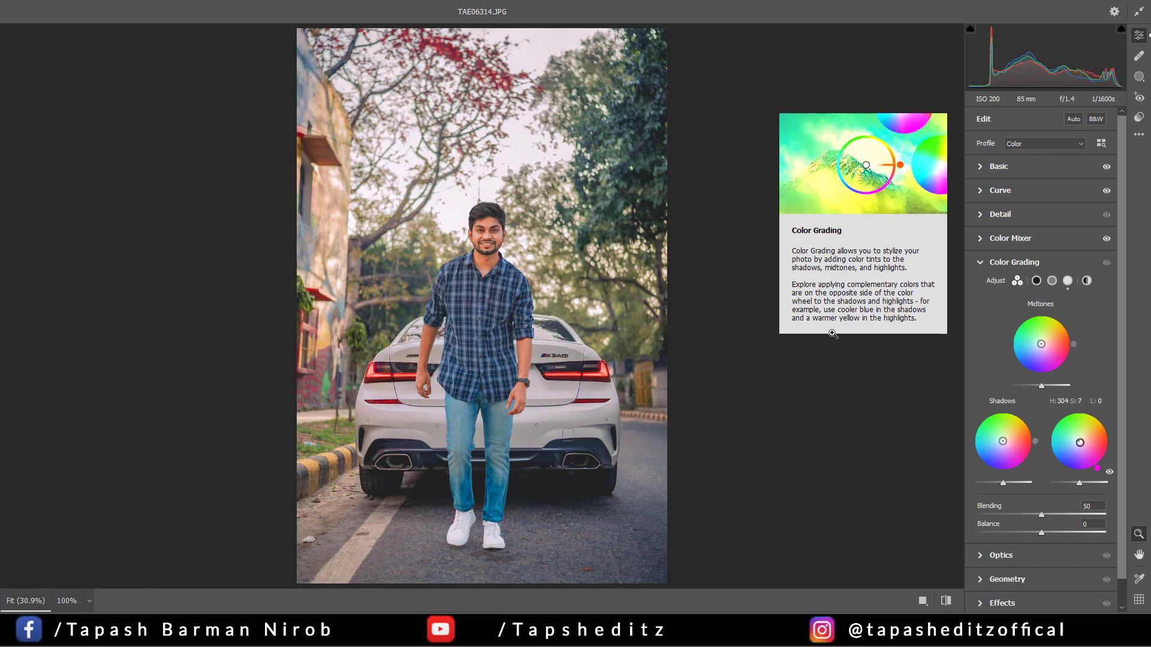
{"action": "left_click", "coordinate": [502, 226]}
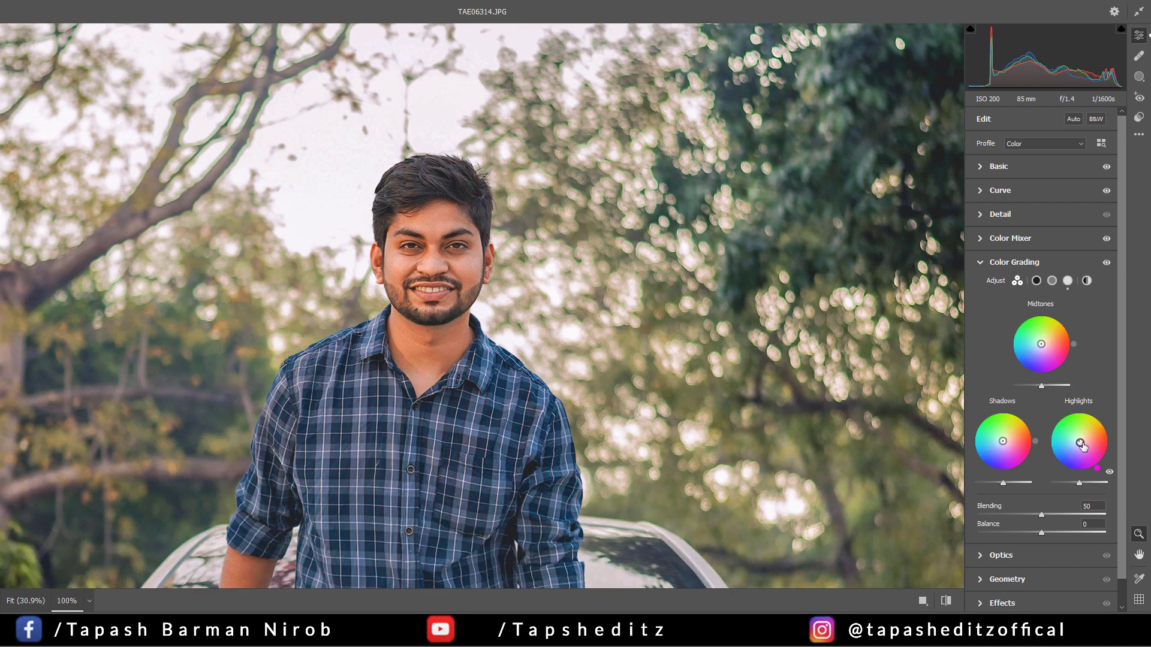
{"action": "left_click_drag", "start_coordinate": [1080, 443], "coordinate": [1079, 441]}
{"action": "key", "text": "ctrl+0"}
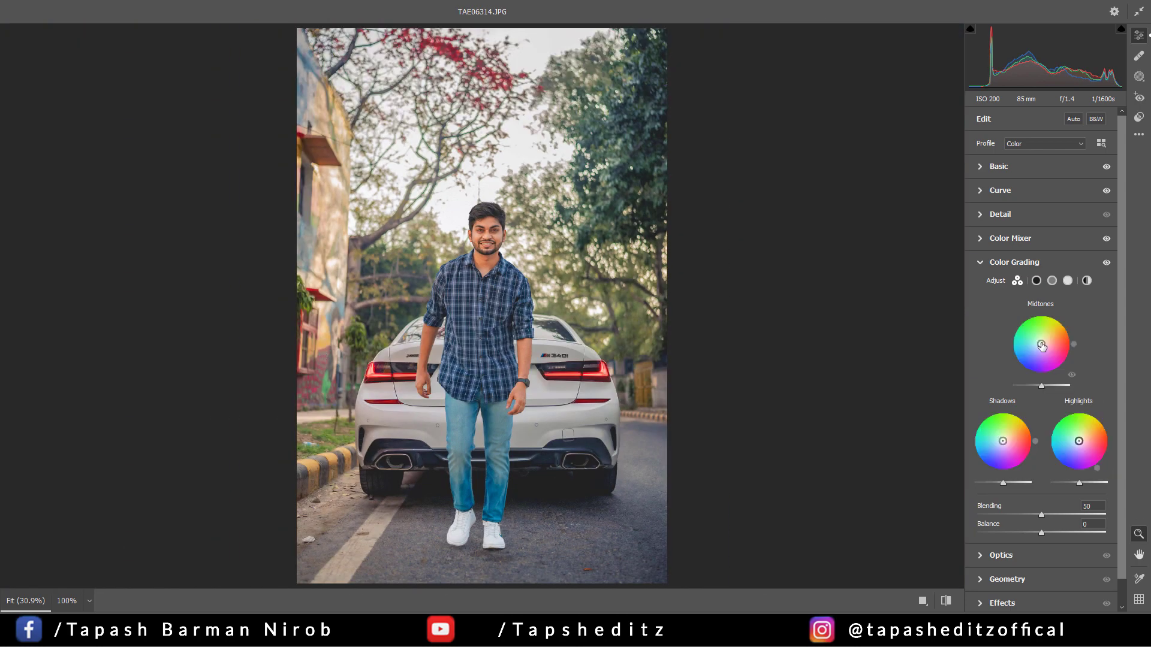
{"action": "left_click_drag", "start_coordinate": [1041, 344], "coordinate": [1033, 348]}
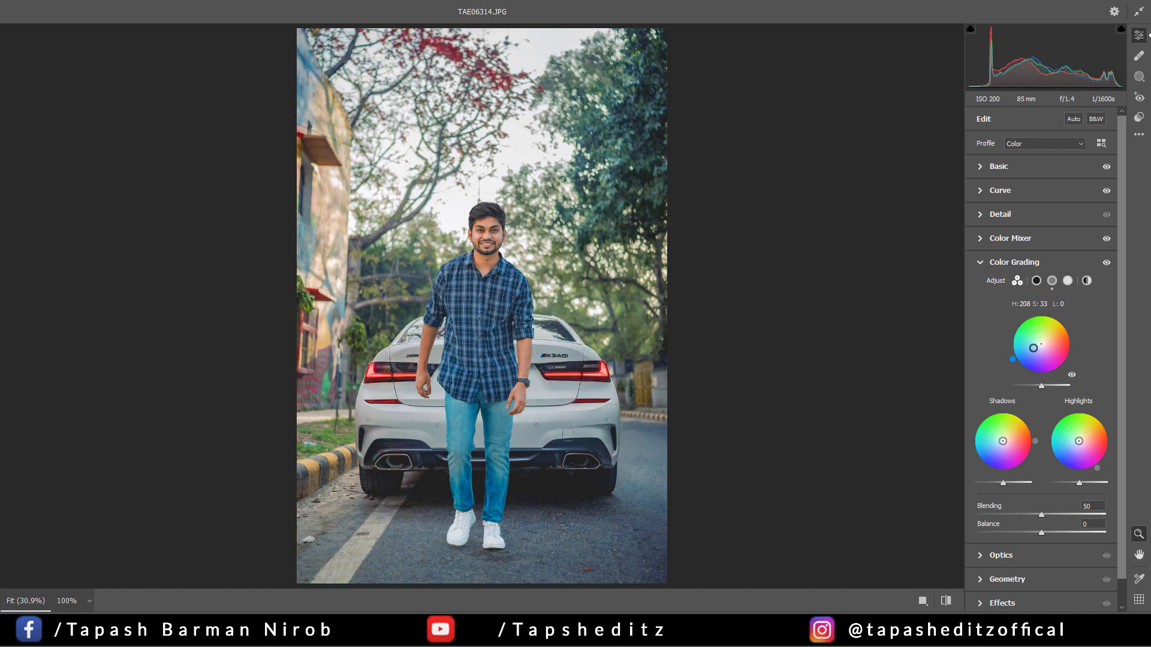
{"action": "left_click", "coordinate": [980, 263]}
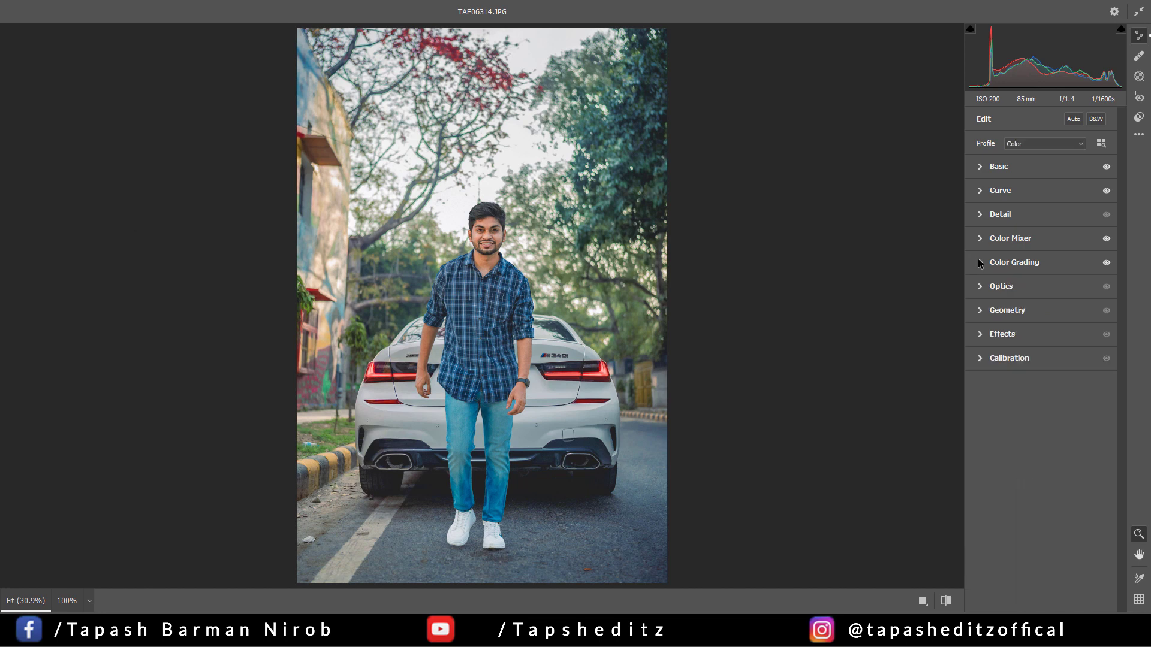
Shift the red, green and blue primary hues negative and set Blue Primary saturation to +42
{"action": "left_click", "coordinate": [981, 360]}
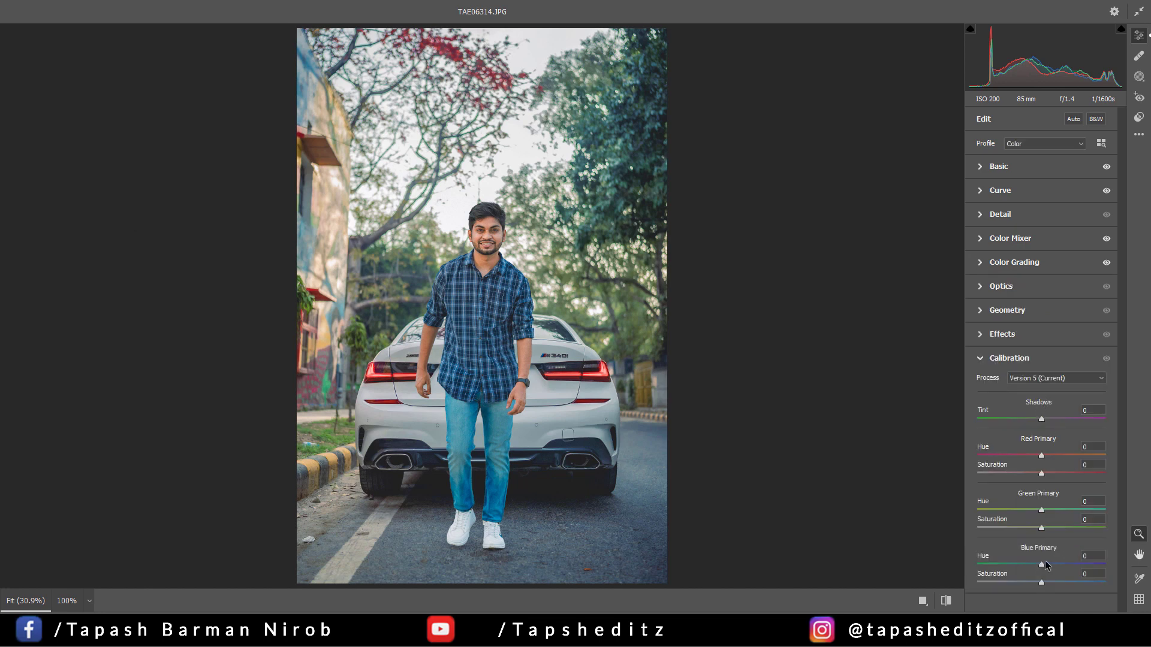
{"action": "mouse_move", "coordinate": [1041, 564]}
{"action": "left_mouse_down"}
{"action": "mouse_move", "coordinate": [979, 564]}
{"action": "mouse_move", "coordinate": [1061, 557]}
{"action": "mouse_move", "coordinate": [1030, 552]}
{"action": "left_mouse_up"}
{"action": "left_click_drag", "start_coordinate": [1050, 585], "coordinate": [1069, 581]}
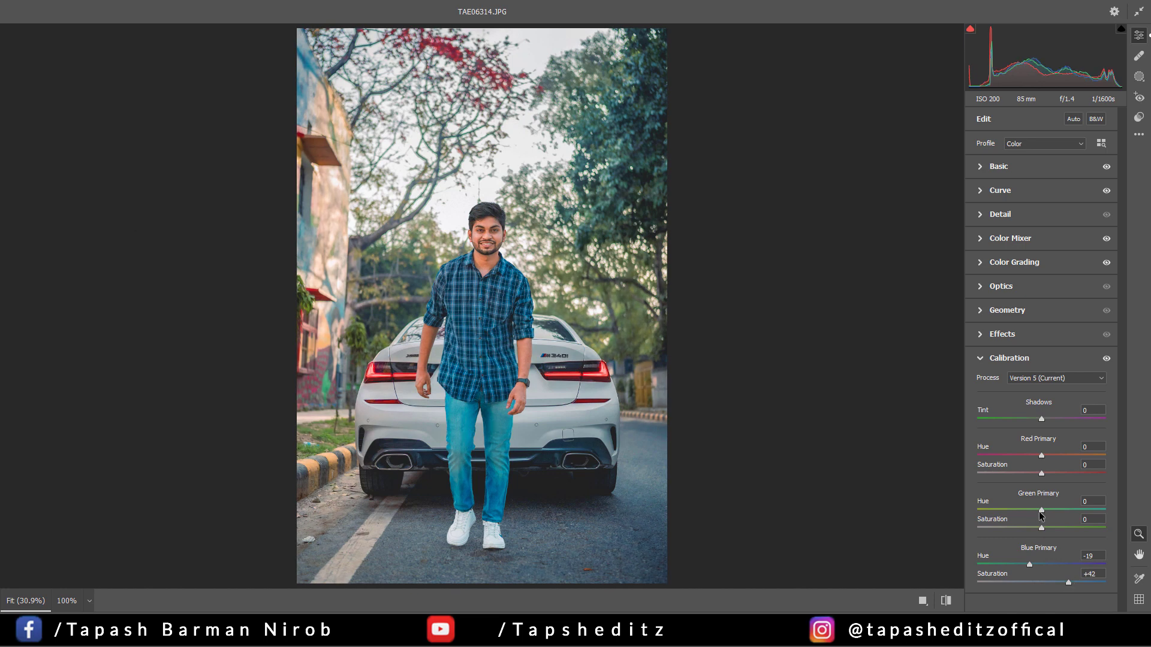
{"action": "mouse_move", "coordinate": [1041, 510]}
{"action": "left_mouse_down"}
{"action": "mouse_move", "coordinate": [1024, 507]}
{"action": "mouse_move", "coordinate": [1059, 509]}
{"action": "mouse_move", "coordinate": [1038, 509]}
{"action": "mouse_move", "coordinate": [1072, 528]}
{"action": "mouse_move", "coordinate": [1047, 526]}
{"action": "left_mouse_up"}
{"action": "left_click_drag", "start_coordinate": [1041, 456], "coordinate": [1032, 453]}
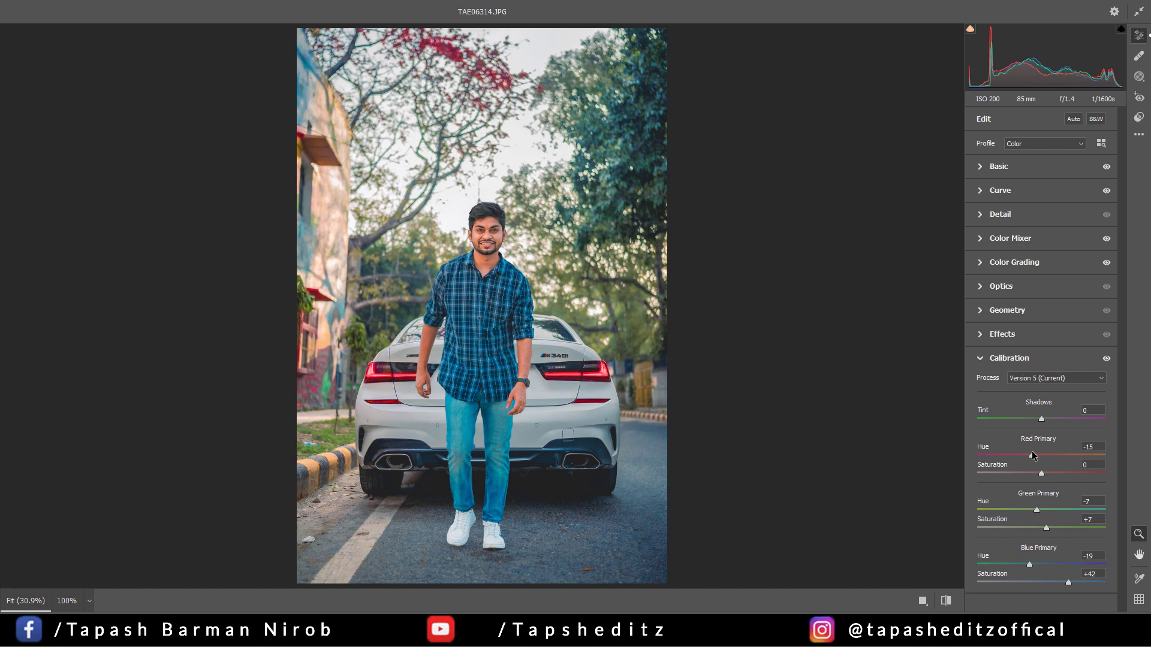
{"action": "left_click_drag", "start_coordinate": [1042, 473], "coordinate": [1037, 472]}
{"action": "mouse_move", "coordinate": [1029, 564]}
{"action": "left_mouse_down"}
{"action": "mouse_move", "coordinate": [1020, 563]}
{"action": "mouse_move", "coordinate": [1038, 563]}
{"action": "left_mouse_up"}
{"action": "left_click", "coordinate": [982, 359]}
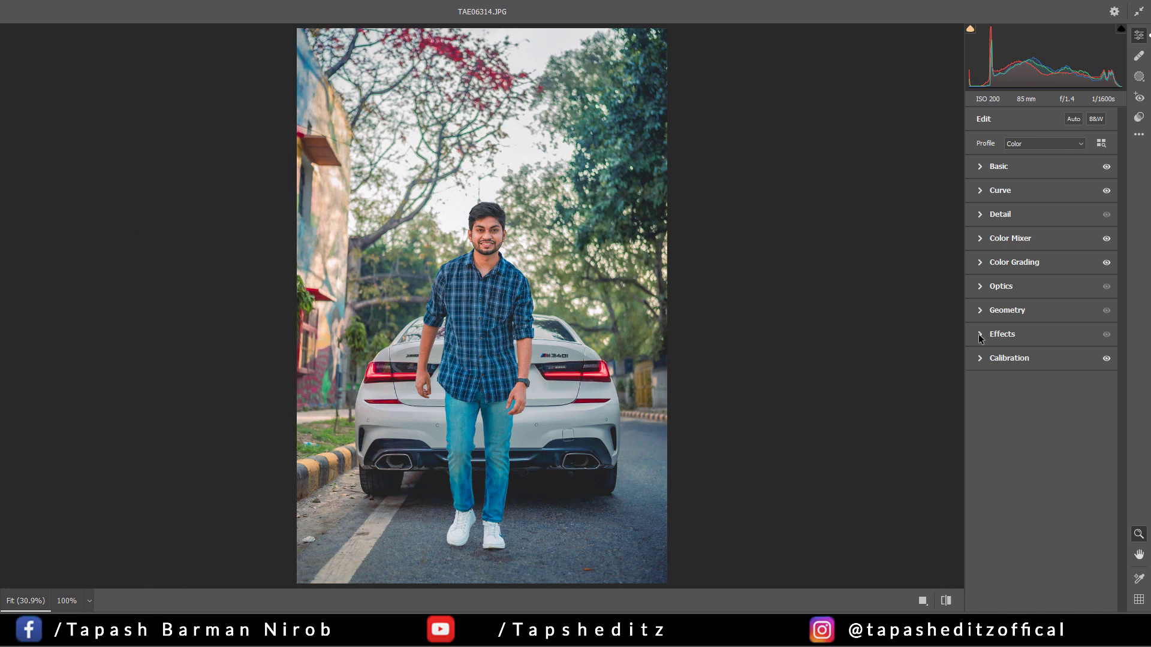
Add a -30 vignette with roundness +38 and feather 54 in Effects
{"action": "left_click", "coordinate": [981, 335]}
{"action": "left_click_drag", "start_coordinate": [1041, 386], "coordinate": [1032, 386]}
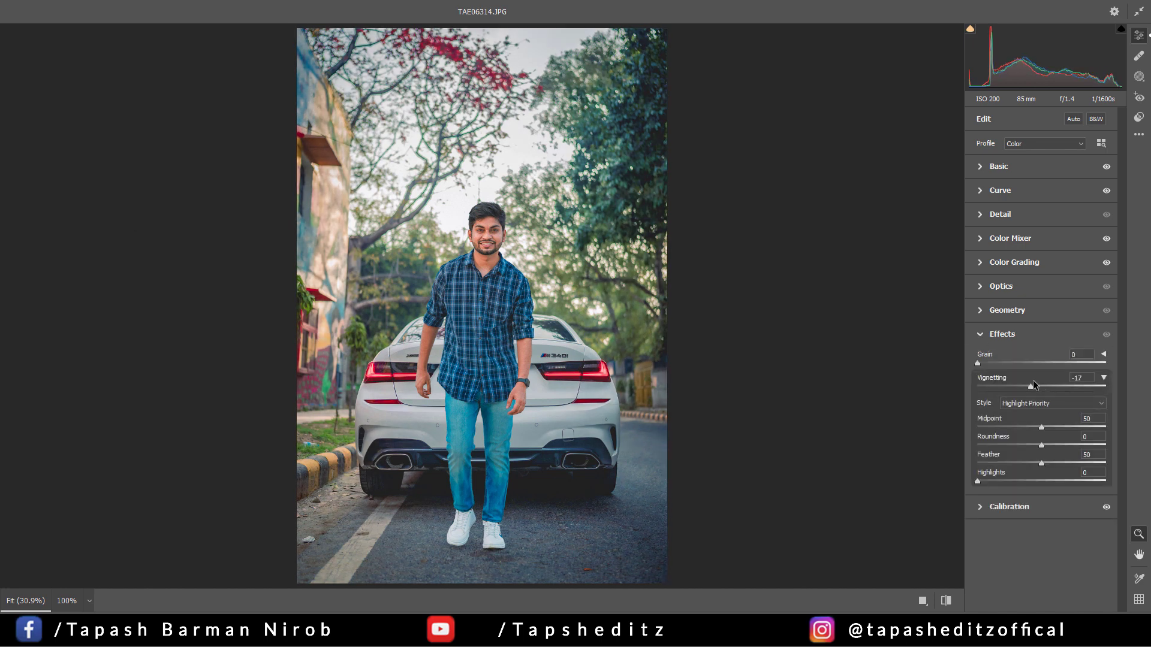
{"action": "mouse_move", "coordinate": [1041, 444]}
{"action": "left_mouse_down"}
{"action": "mouse_move", "coordinate": [1066, 444]}
{"action": "mouse_move", "coordinate": [1035, 456]}
{"action": "left_mouse_up"}
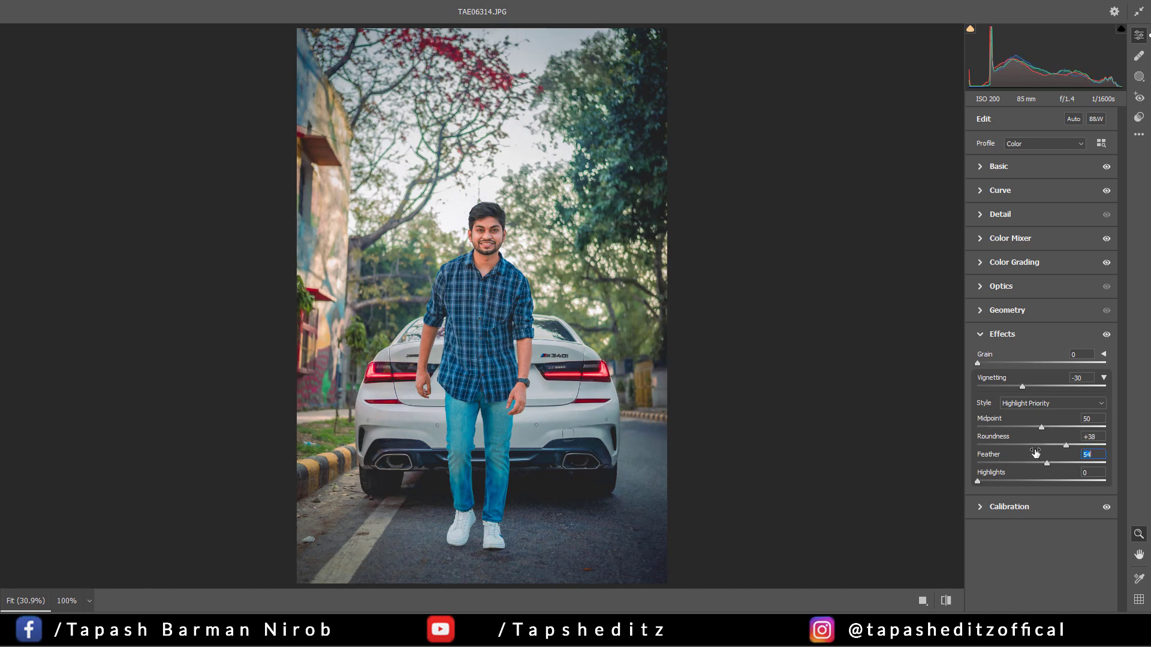
{"action": "left_click", "coordinate": [980, 335]}
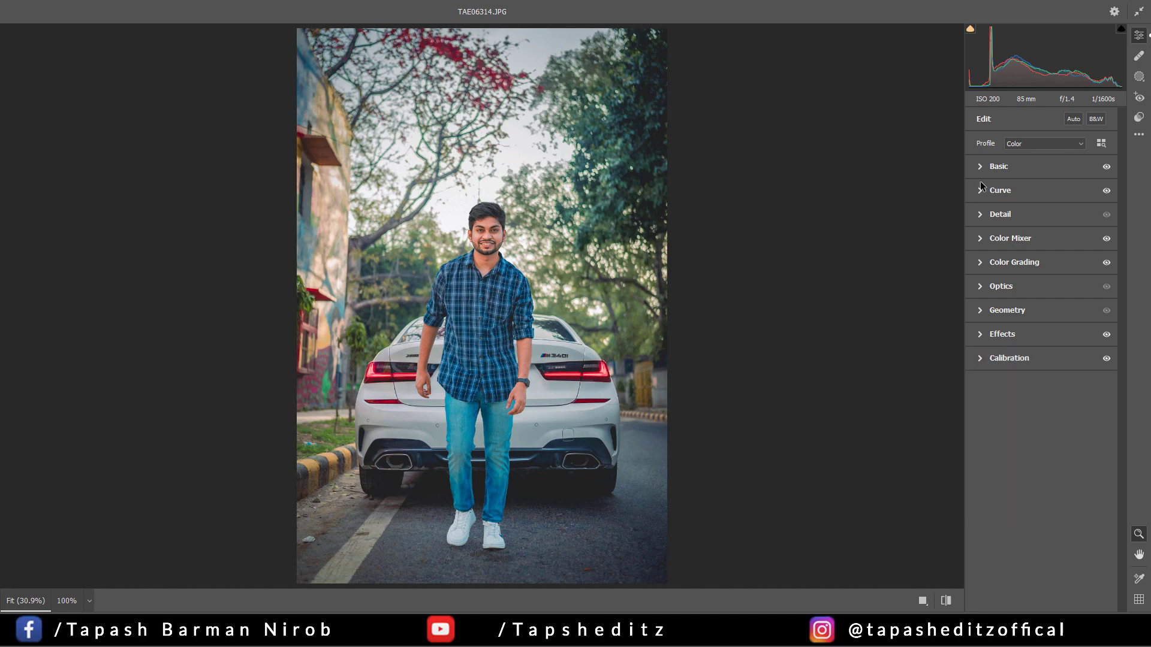
Apply the Camera Raw grade to Layer 1 and compare it before and after
{"action": "key", "text": "Return"}
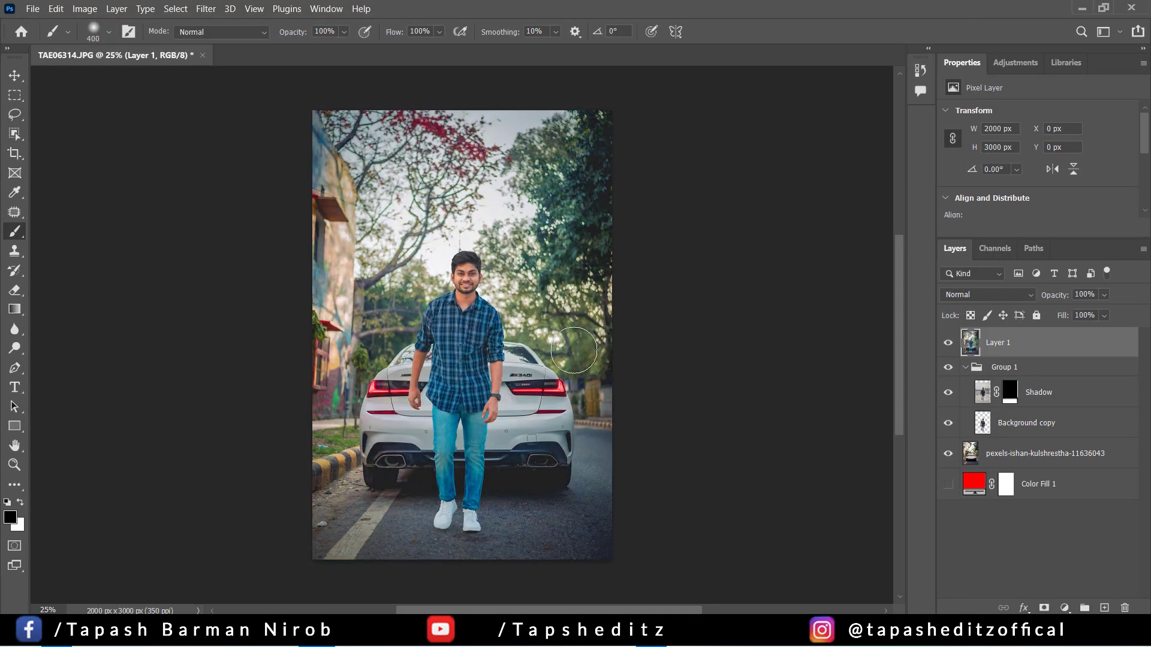
{"action": "key", "text": "ctrl+minus"}
{"action": "key", "text": "ctrl+minus"}
{"action": "key", "text": "ctrl+minus"}
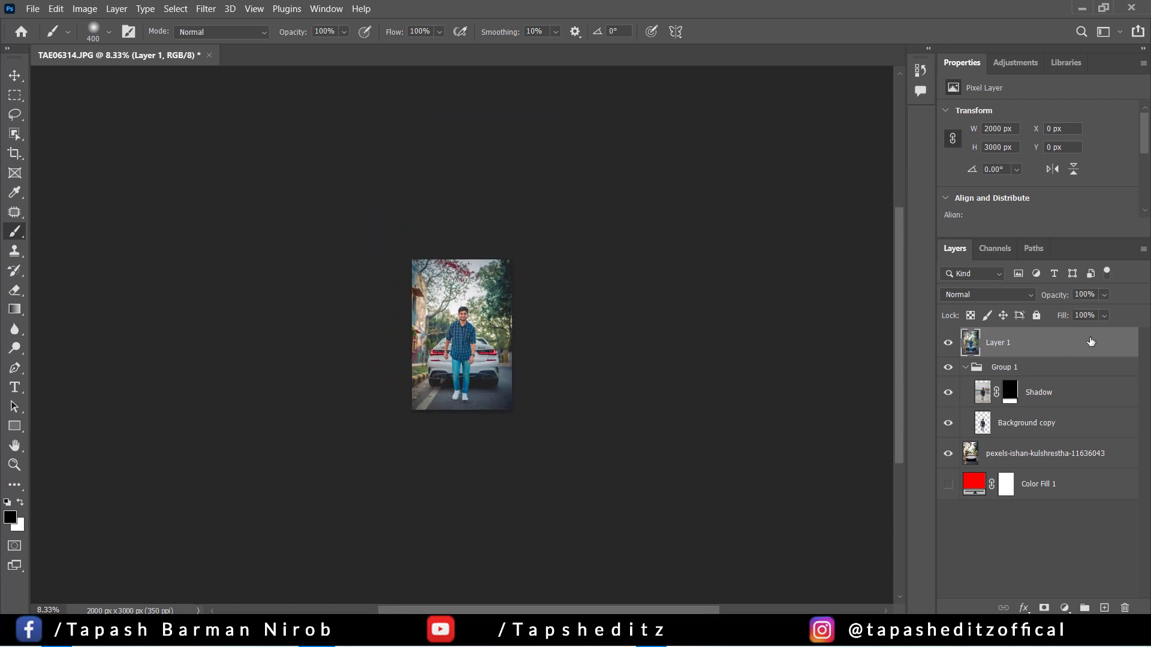
{"action": "key", "text": "ctrl+plus"}
{"action": "key", "text": "ctrl+plus"}
{"action": "key", "text": "ctrl+plus"}
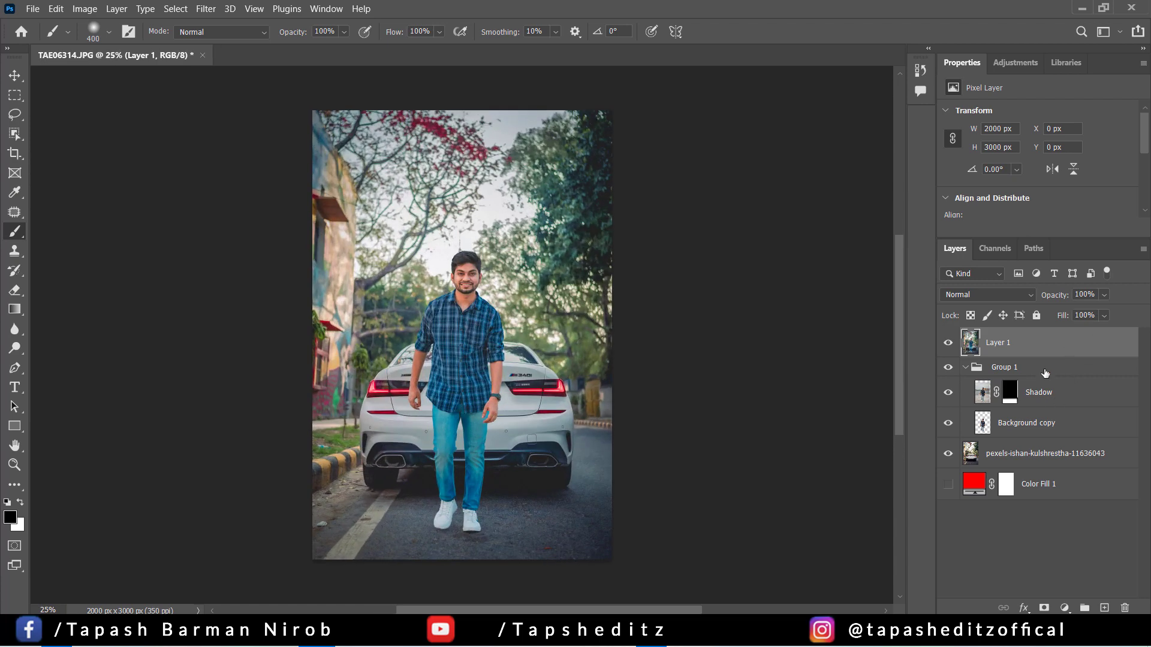
{"action": "left_click", "coordinate": [948, 343]}
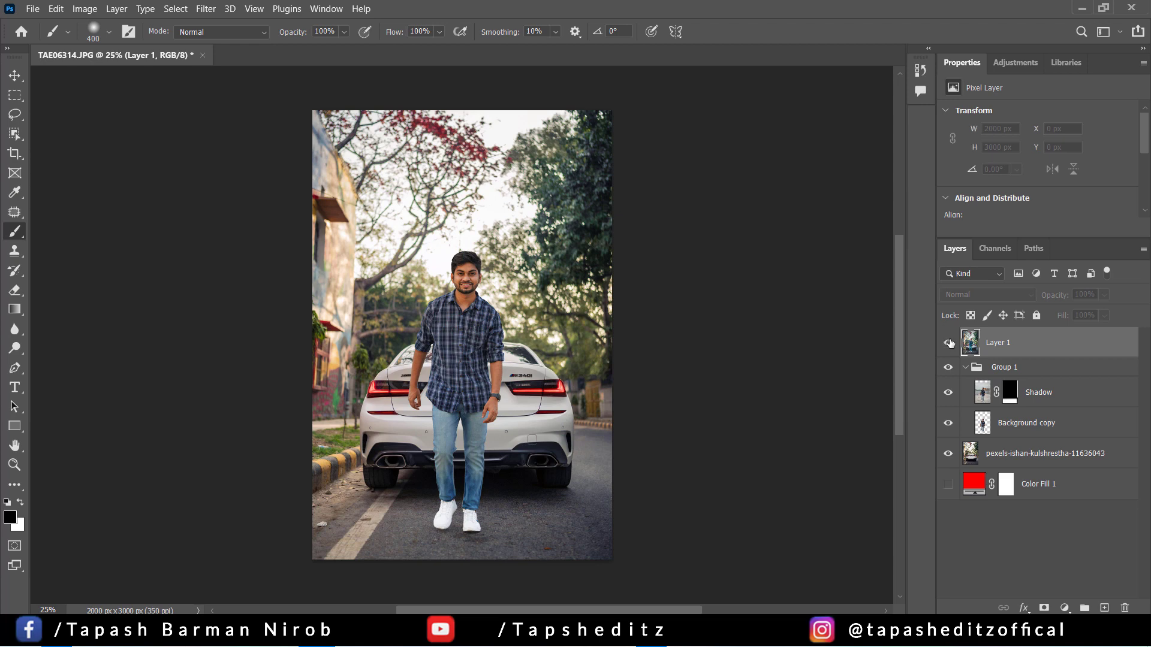
{"action": "left_click", "coordinate": [948, 343]}
Add a Selective Color adjustment with Reds set to Cyan -22 and Black -5
{"action": "left_click", "coordinate": [1065, 608]}
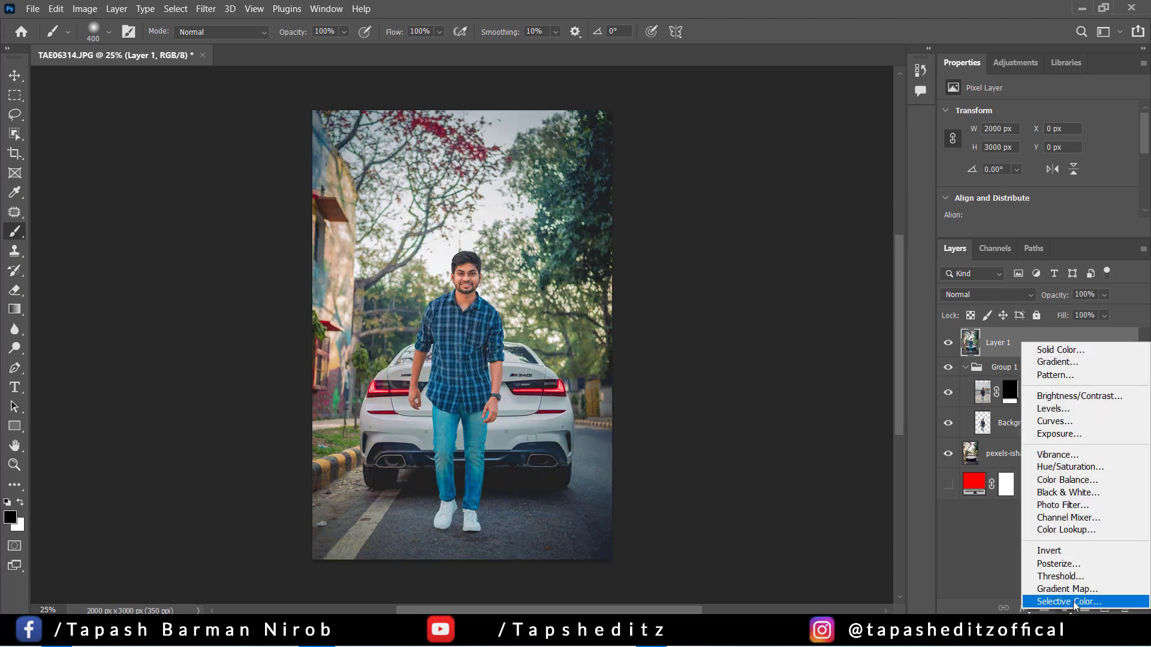
{"action": "scroll", "coordinate": [1011, 174], "scroll_direction": "down", "scroll_amount": 1}
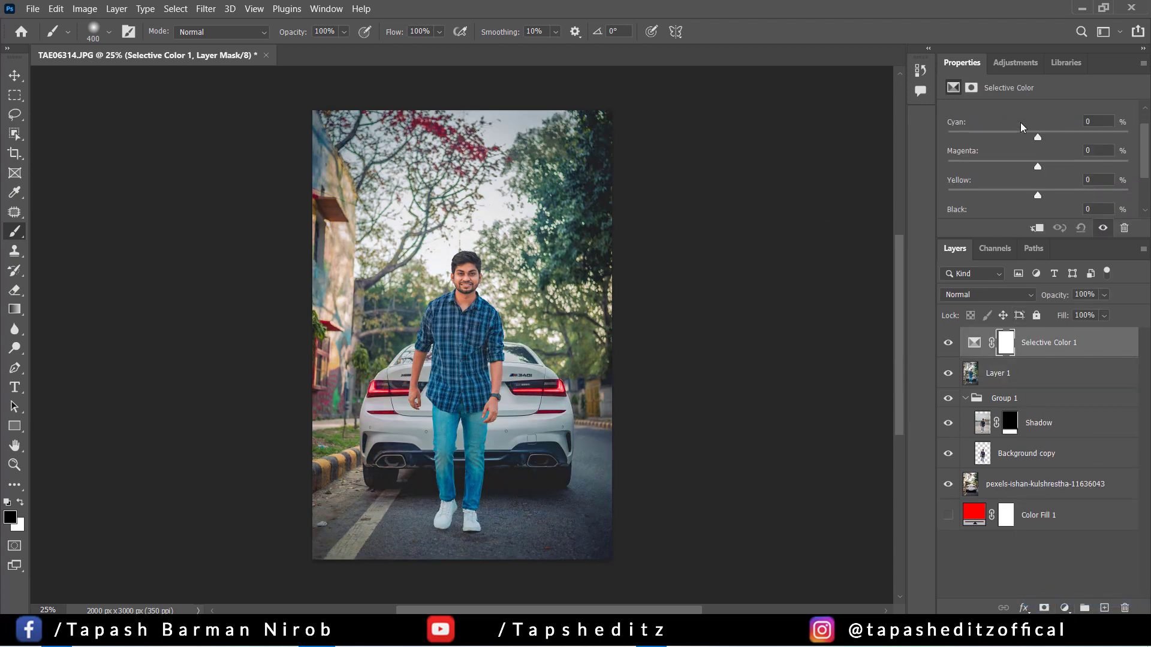
{"action": "scroll", "coordinate": [1011, 174], "scroll_direction": "up", "scroll_amount": 1}
{"action": "left_click_drag", "start_coordinate": [1037, 159], "coordinate": [1018, 159]}
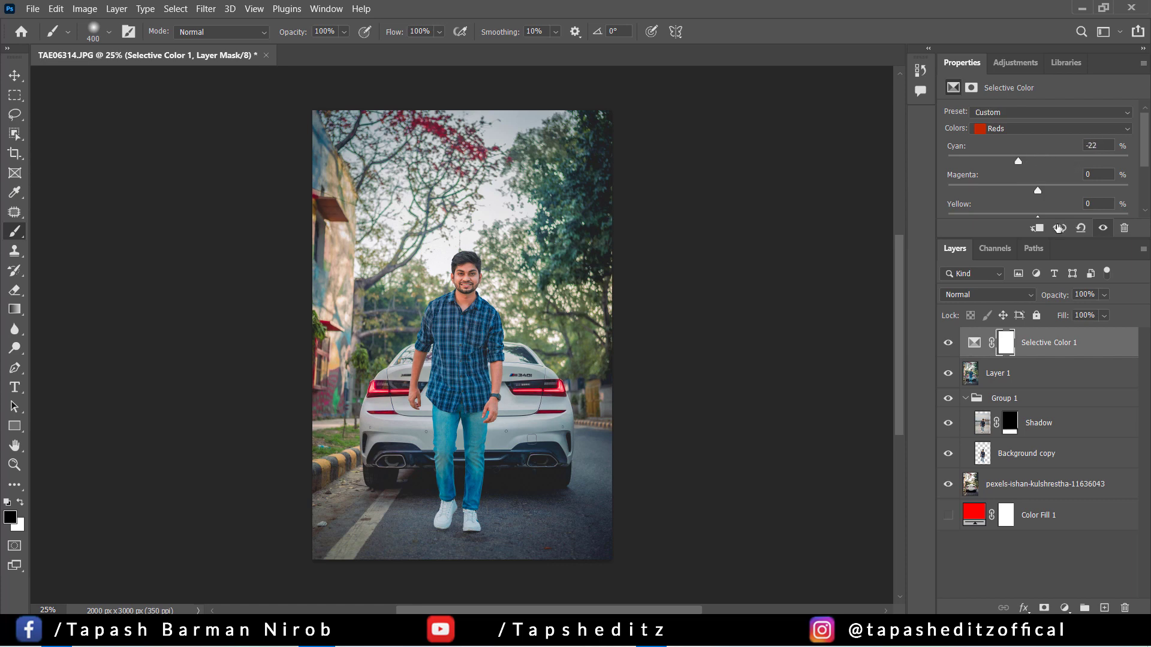
{"action": "scroll", "coordinate": [1037, 171], "scroll_direction": "down", "scroll_amount": 1}
{"action": "left_click_drag", "start_coordinate": [1038, 213], "coordinate": [1030, 213]}
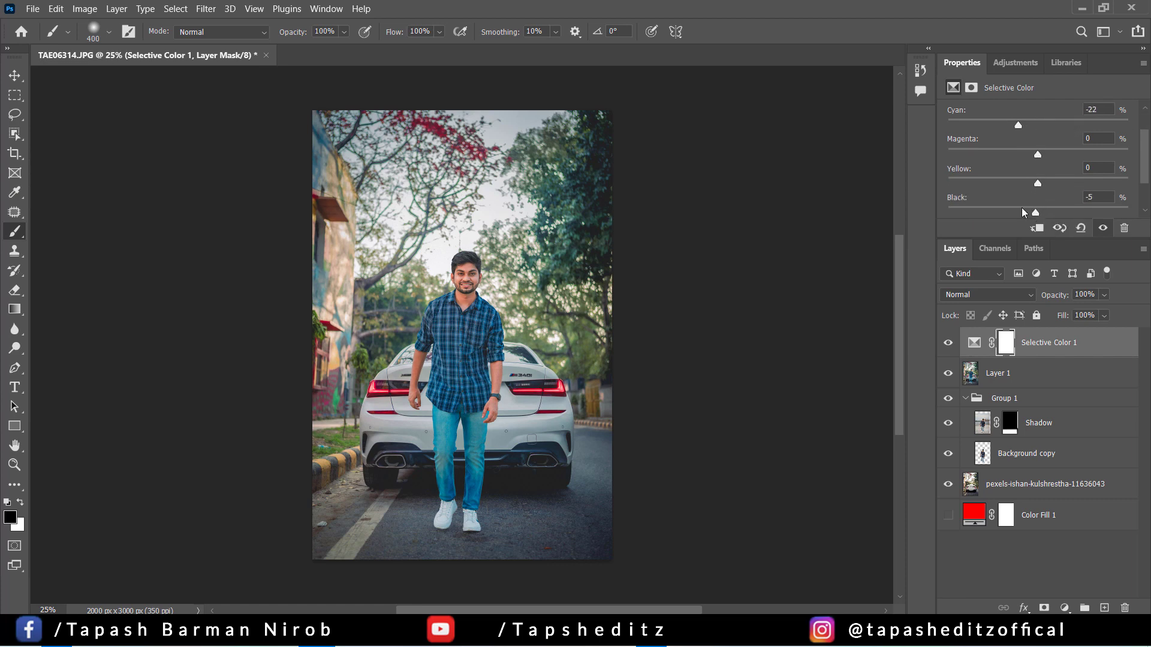
{"action": "scroll", "coordinate": [1036, 180], "scroll_direction": "up", "scroll_amount": 1}
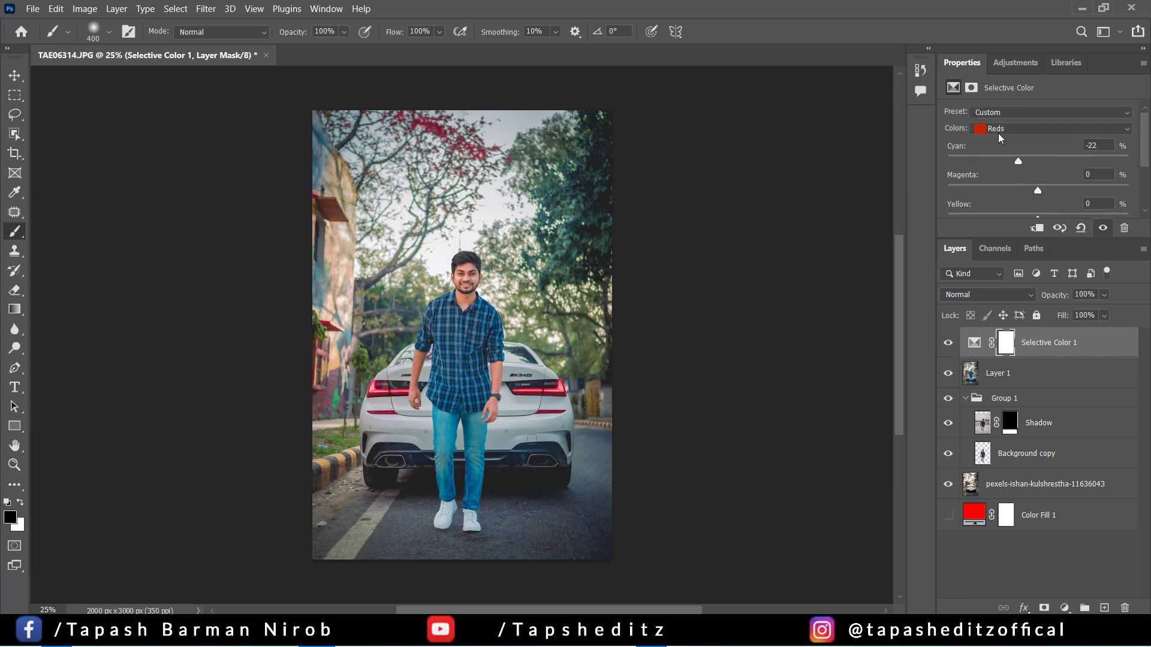
Set the Selective Color Yellows to Cyan -100 and Magenta -4
{"action": "left_click", "coordinate": [998, 129]}
{"action": "left_click", "coordinate": [1001, 155]}
{"action": "left_click_drag", "start_coordinate": [1038, 160], "coordinate": [940, 162]}
{"action": "mouse_move", "coordinate": [1038, 191]}
{"action": "left_mouse_down"}
{"action": "mouse_move", "coordinate": [1074, 190]}
{"action": "mouse_move", "coordinate": [1034, 190]}
{"action": "mouse_move", "coordinate": [1019, 213]}
{"action": "left_mouse_up"}
{"action": "scroll", "coordinate": [1039, 203], "scroll_direction": "down", "scroll_amount": 1}
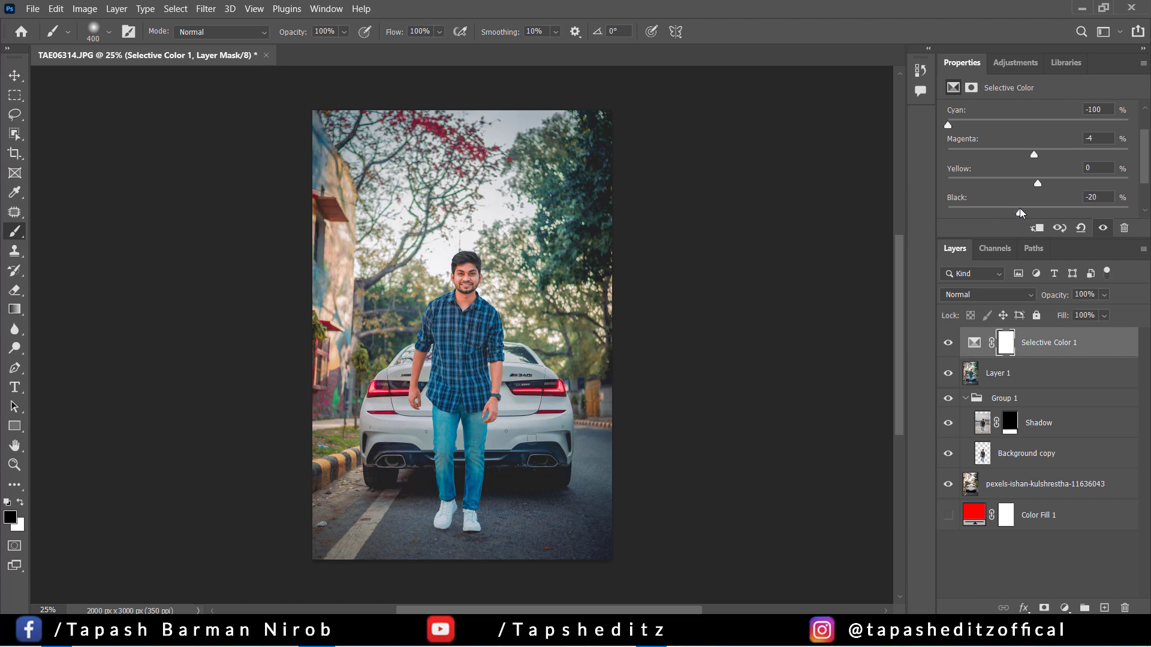
{"action": "scroll", "coordinate": [1022, 204], "scroll_direction": "up", "scroll_amount": 2}
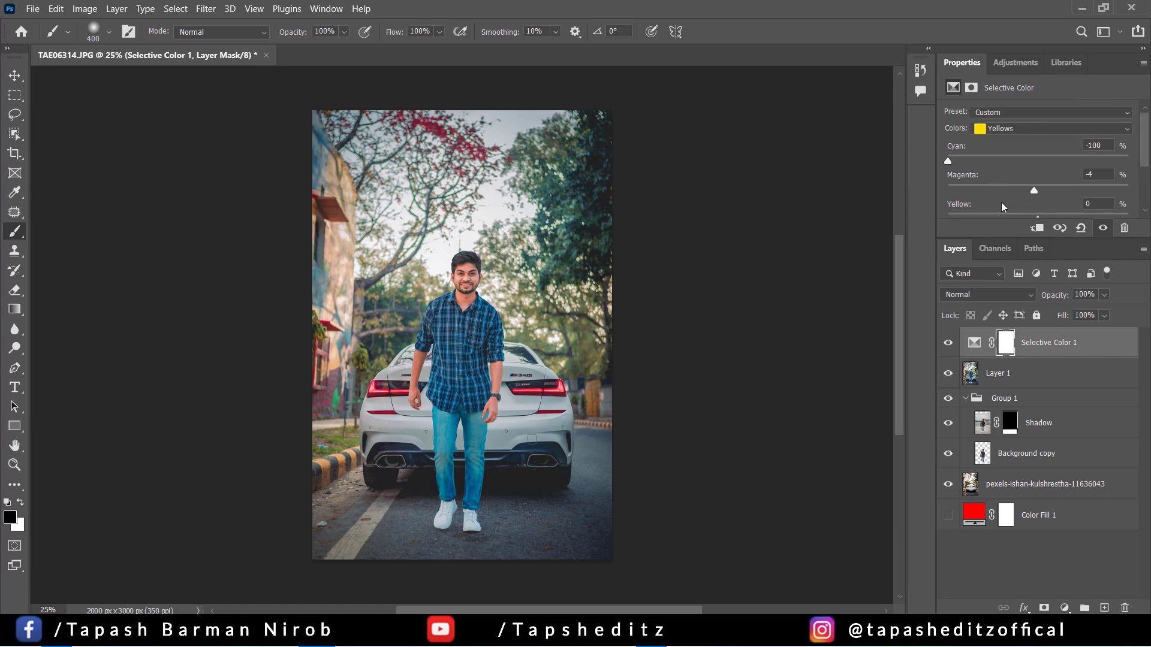
{"action": "left_click", "coordinate": [1067, 376]}
{"action": "left_click", "coordinate": [1063, 352]}
{"action": "right_click", "coordinate": [1052, 346]}
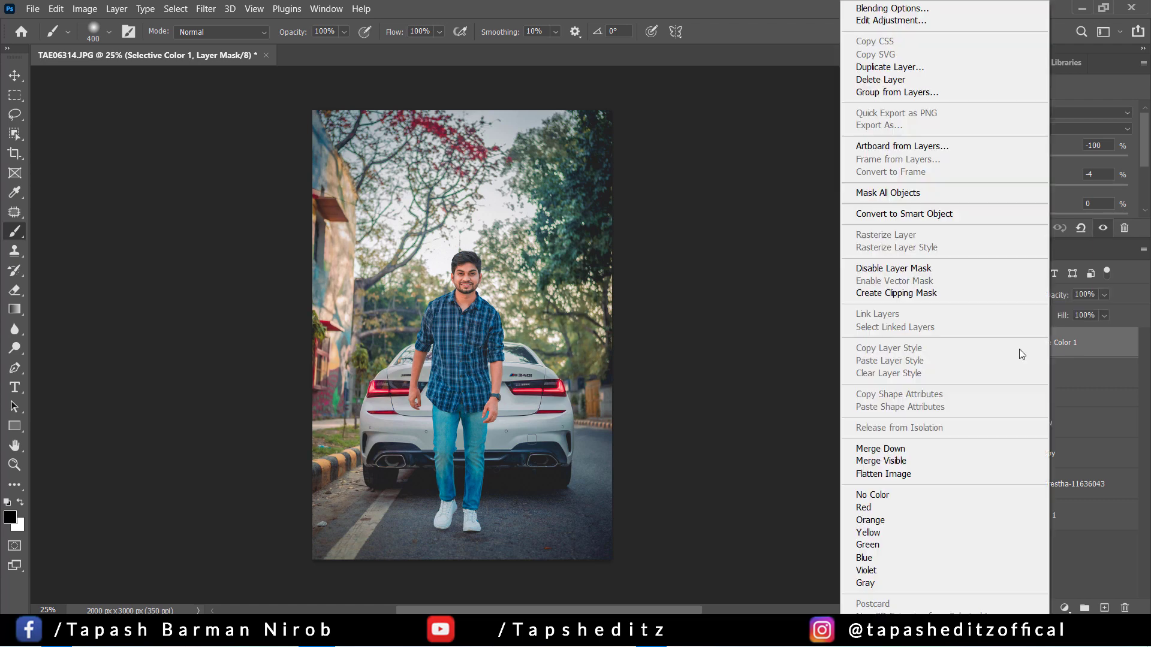
Merge Selective Color down and add an Exposure layer with Offset +0.0083, Gamma 0.92
{"action": "left_click", "coordinate": [912, 448]}
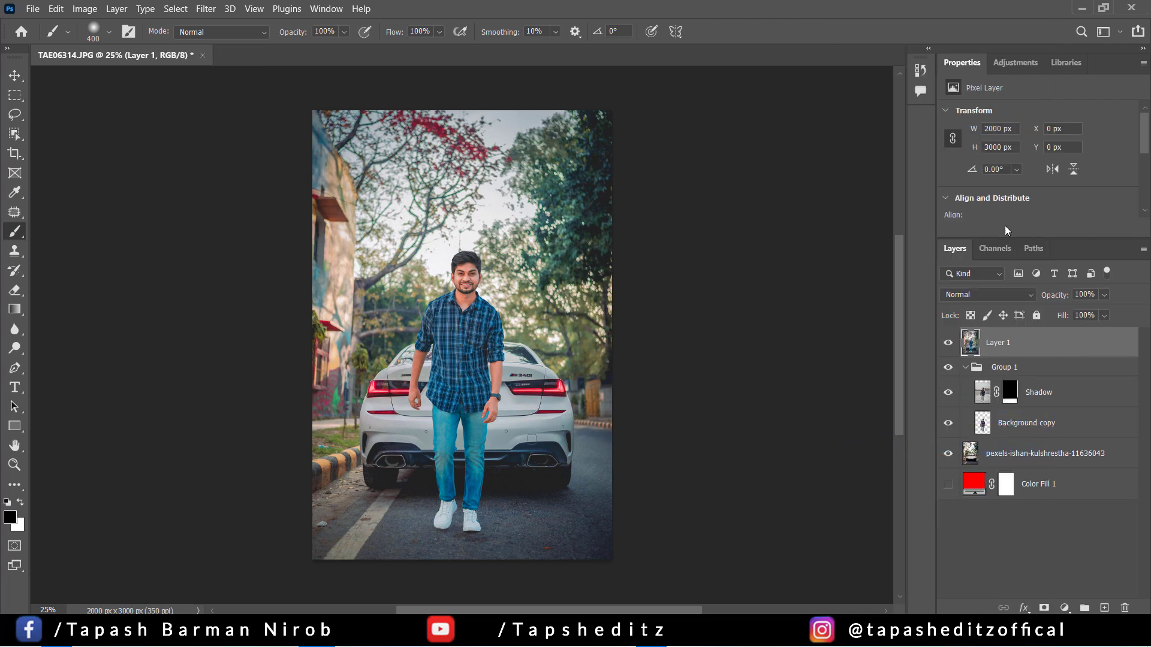
{"action": "left_click", "coordinate": [1009, 67]}
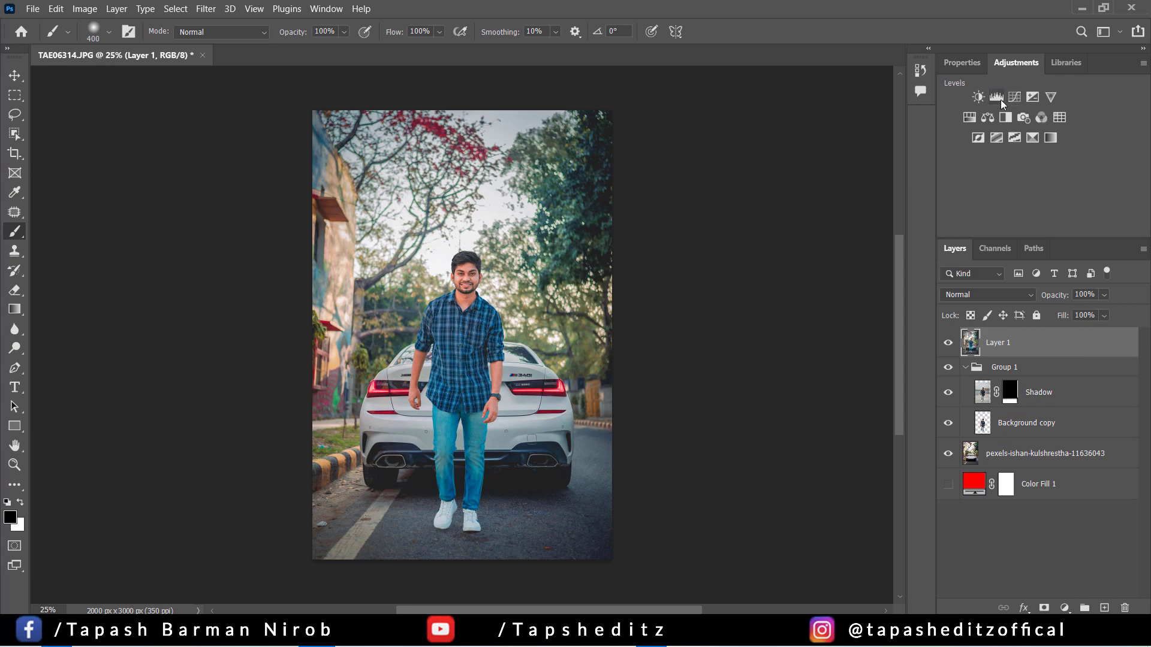
{"action": "left_click", "coordinate": [1034, 96]}
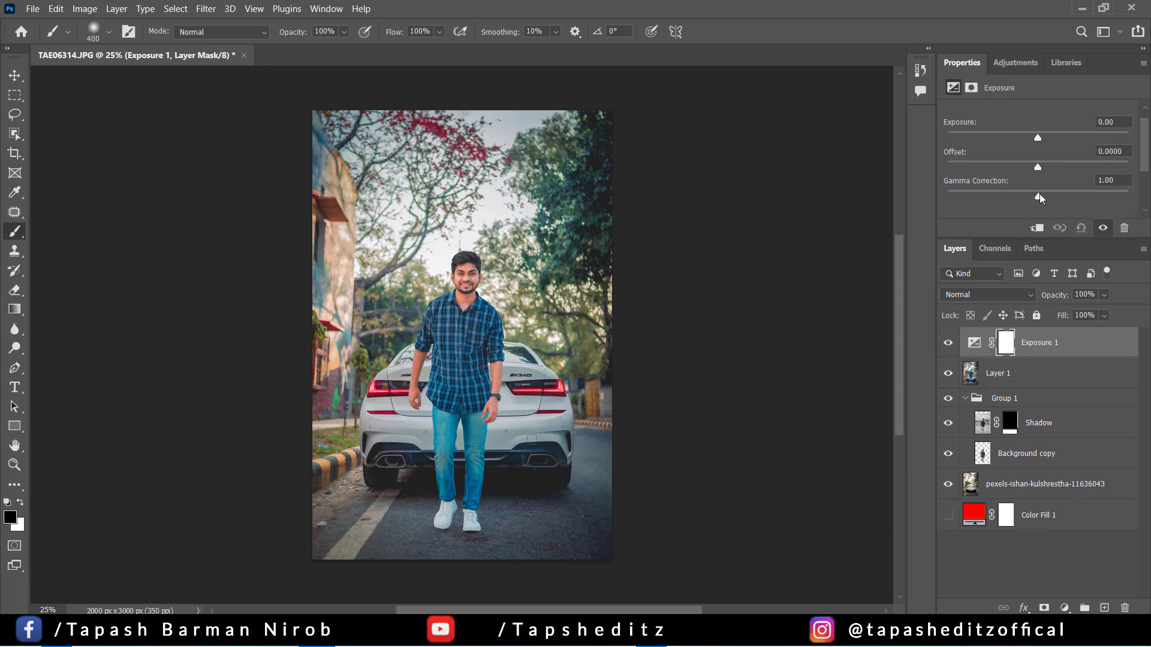
{"action": "mouse_move", "coordinate": [1038, 167]}
{"action": "left_mouse_down"}
{"action": "mouse_move", "coordinate": [1034, 195]}
{"action": "mouse_move", "coordinate": [1045, 196]}
{"action": "left_mouse_up"}
Mask the Exposure out in a small radial spot on the man
{"action": "left_click", "coordinate": [15, 309]}
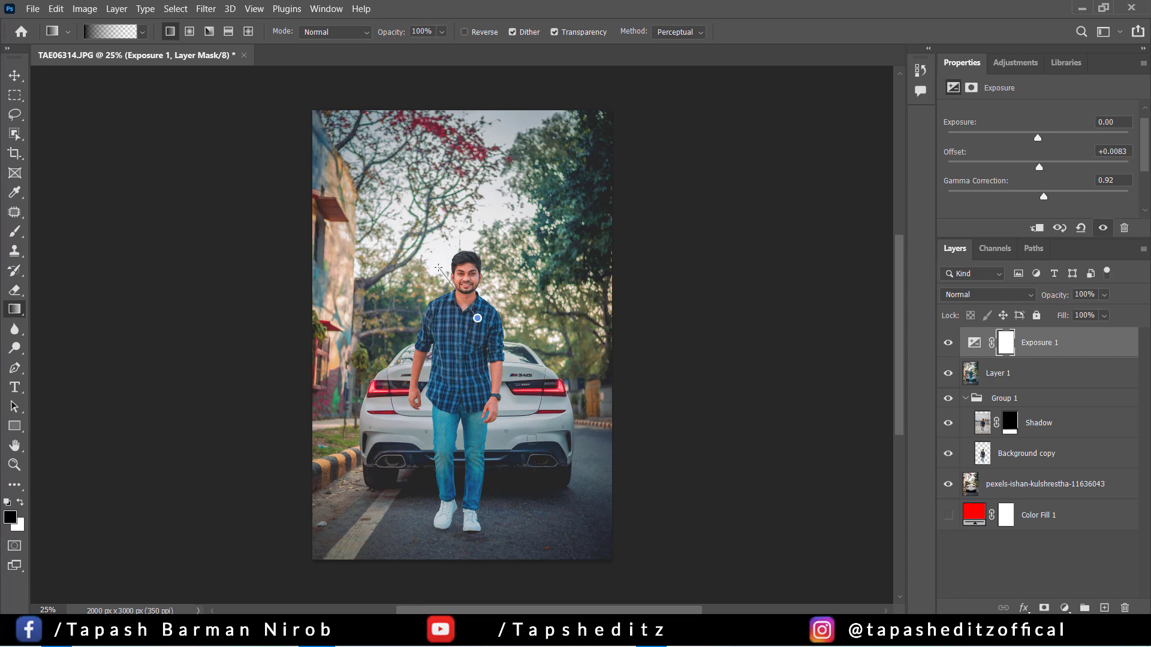
{"action": "left_click_drag", "start_coordinate": [476, 316], "coordinate": [453, 338]}
{"action": "key", "text": "ctrl+z"}
{"action": "left_click", "coordinate": [189, 33]}
{"action": "mouse_move", "coordinate": [472, 290]}
{"action": "left_mouse_down"}
{"action": "mouse_move", "coordinate": [474, 323]}
{"action": "mouse_move", "coordinate": [498, 360]}
{"action": "left_mouse_up"}
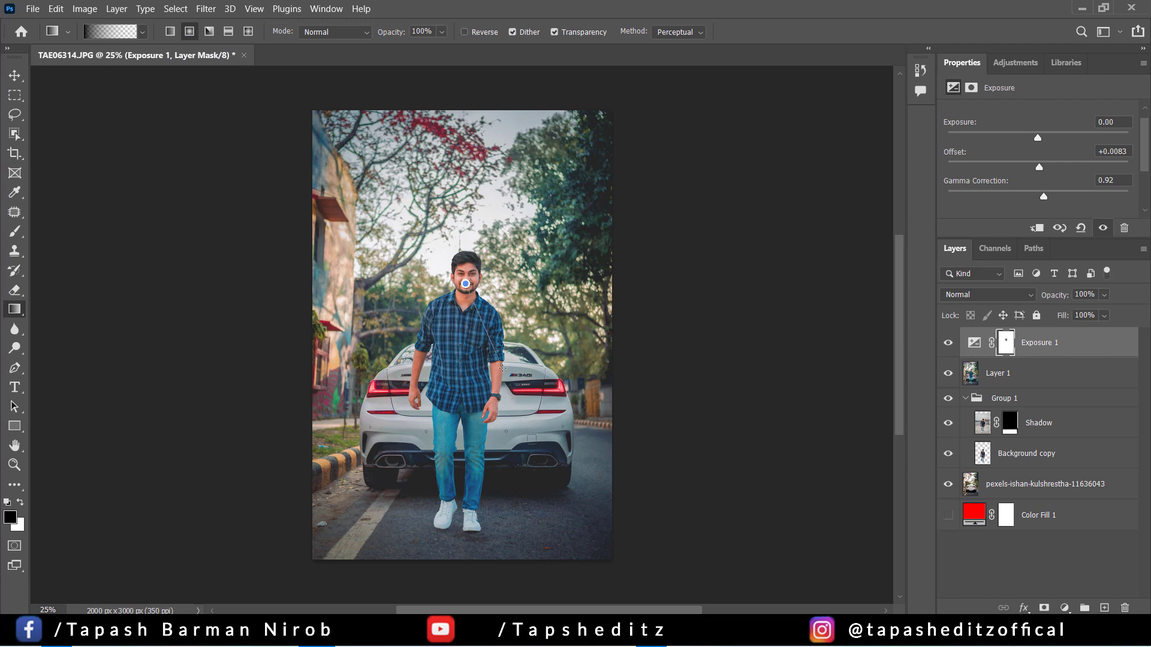
{"action": "left_click", "coordinate": [949, 344]}
{"action": "key", "text": "ctrl+plus"}
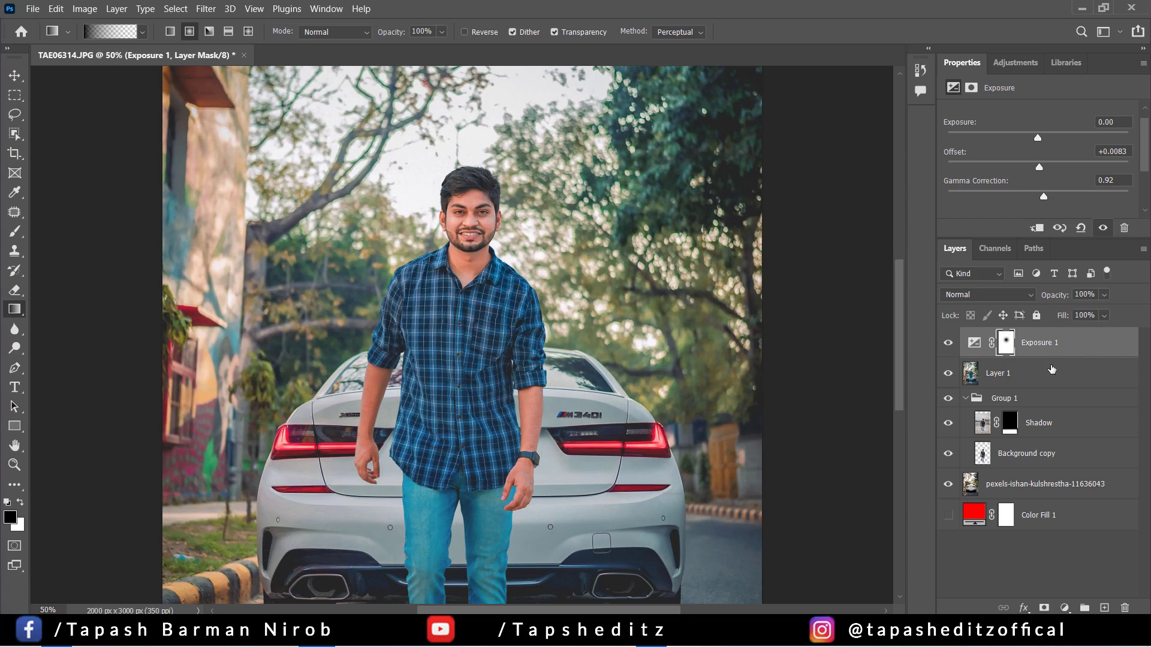
Merge Exposure 1 into Layer 1, then toggle Layer 1 to compare with the original
{"action": "right_click", "coordinate": [1050, 347]}
{"action": "left_click", "coordinate": [878, 449]}
{"action": "key", "text": "ctrl+minus"}
{"action": "key", "text": "ctrl+plus"}
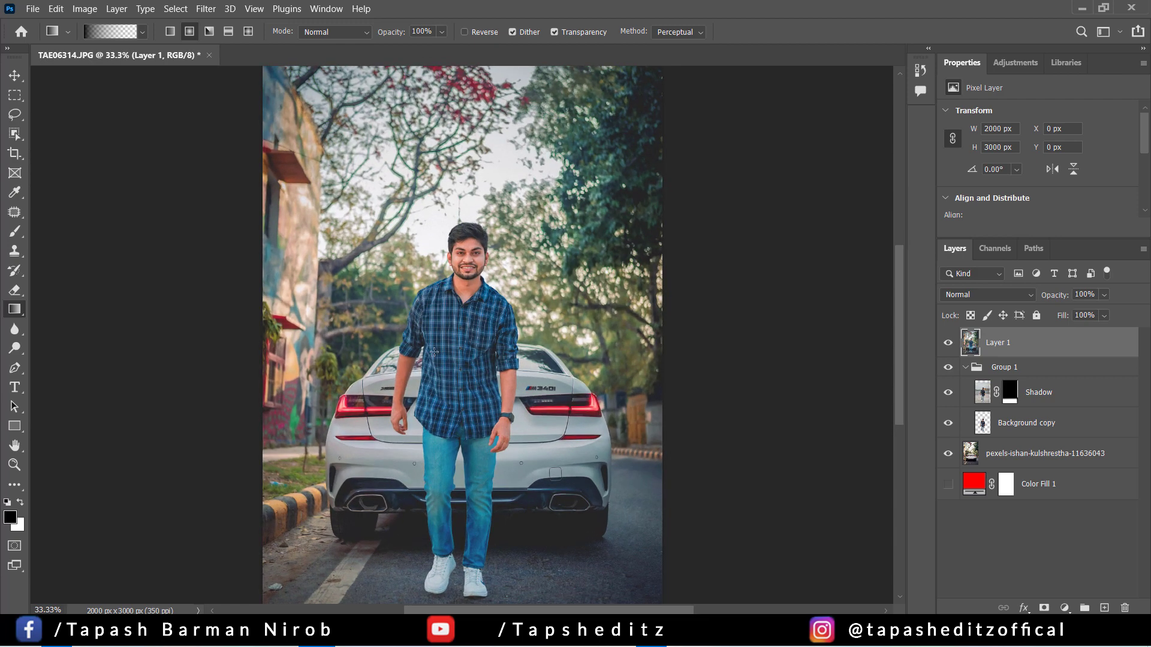
{"action": "key", "text": "ctrl+minus"}
{"action": "key", "text": "ctrl+minus"}
{"action": "key", "text": "ctrl+plus"}
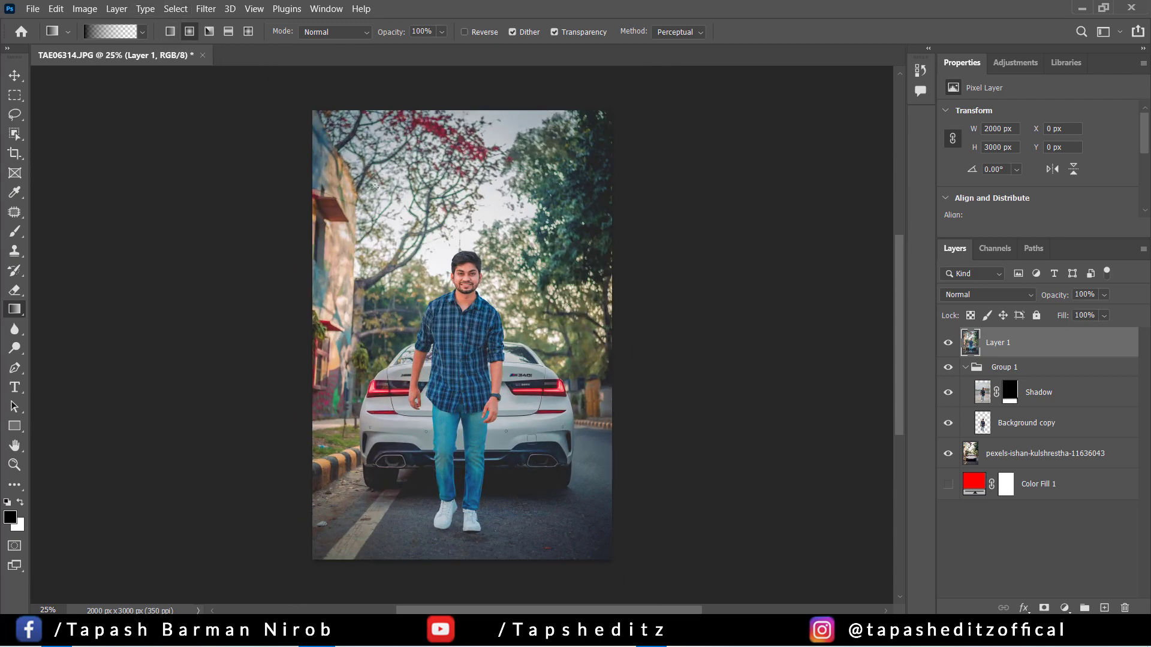
{"action": "left_click", "coordinate": [948, 344]}
{"action": "left_click", "coordinate": [949, 344]}
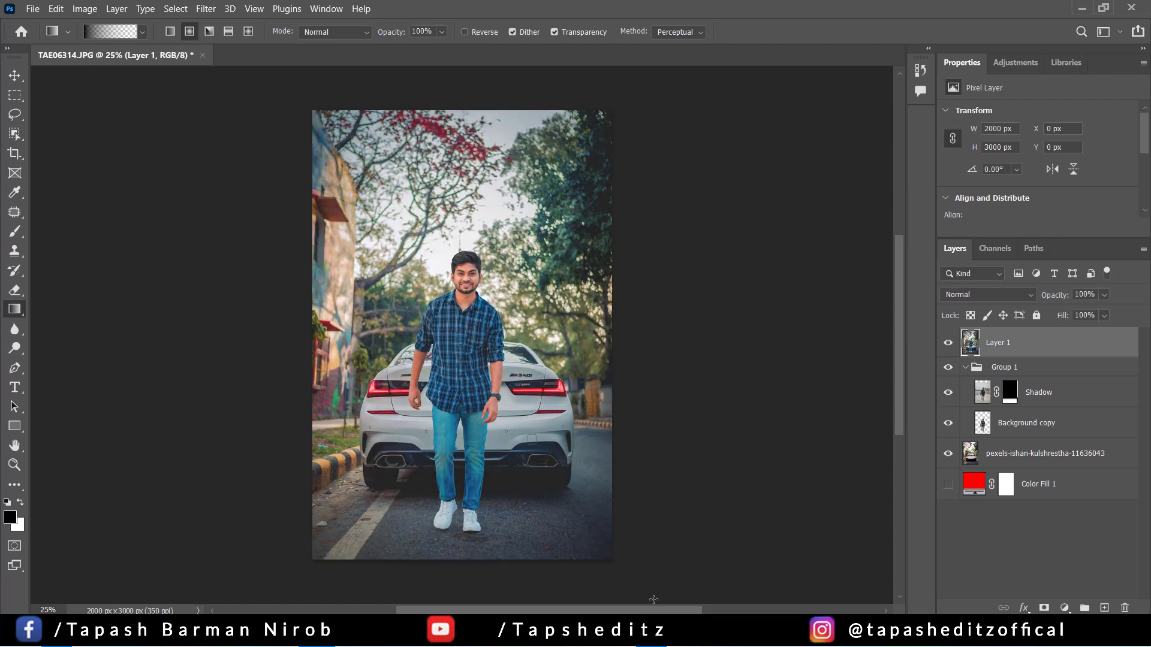